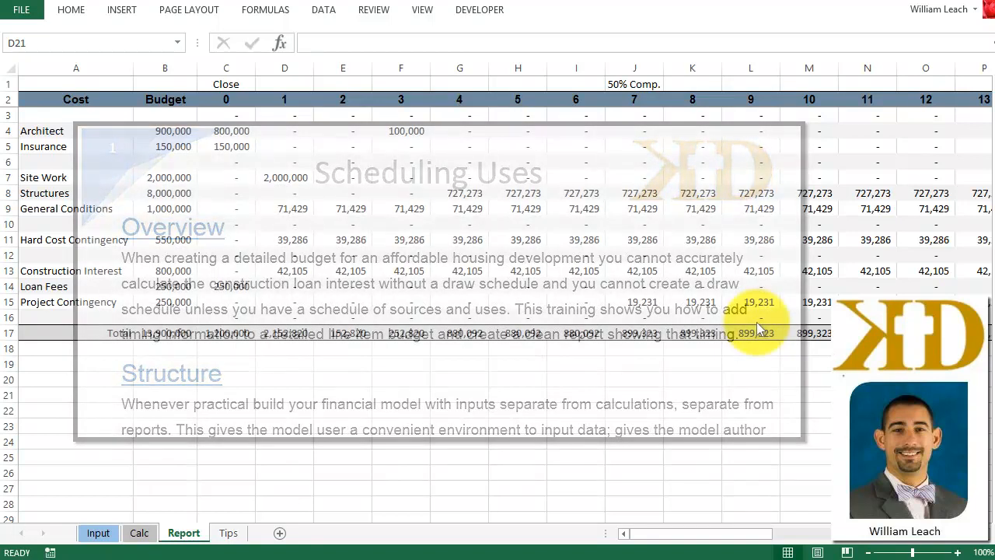
Review the budget and monthly cost schedule on the Report sheet, and compare it with the Calc and Input sheets.
left_click(474, 376)
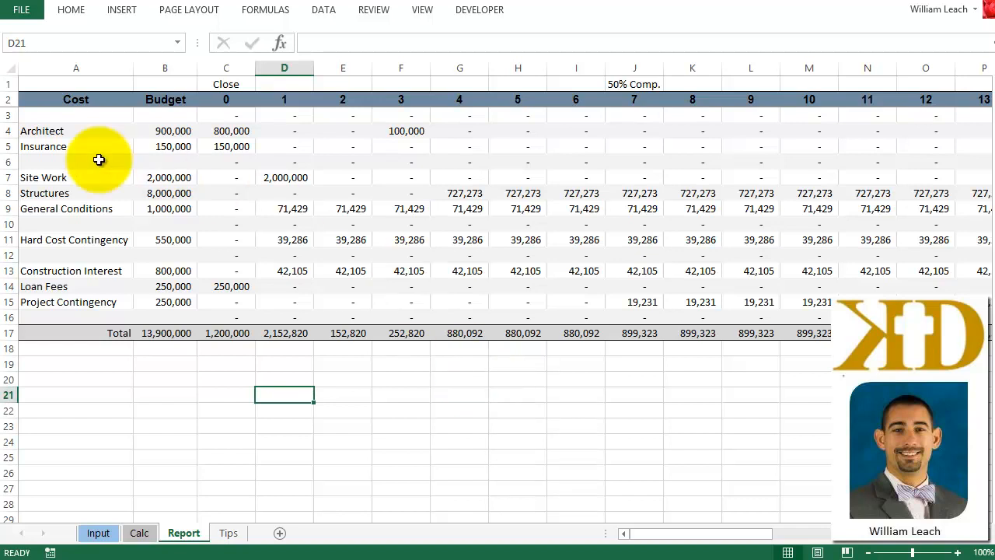
left_click_drag(129, 131, 168, 309)
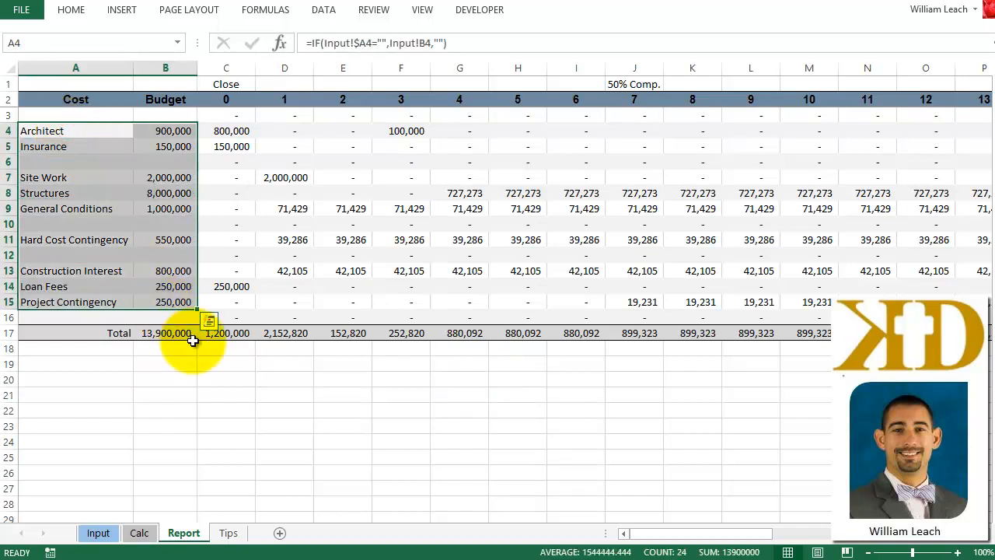
left_click_drag(225, 131, 894, 295)
left_click(558, 394)
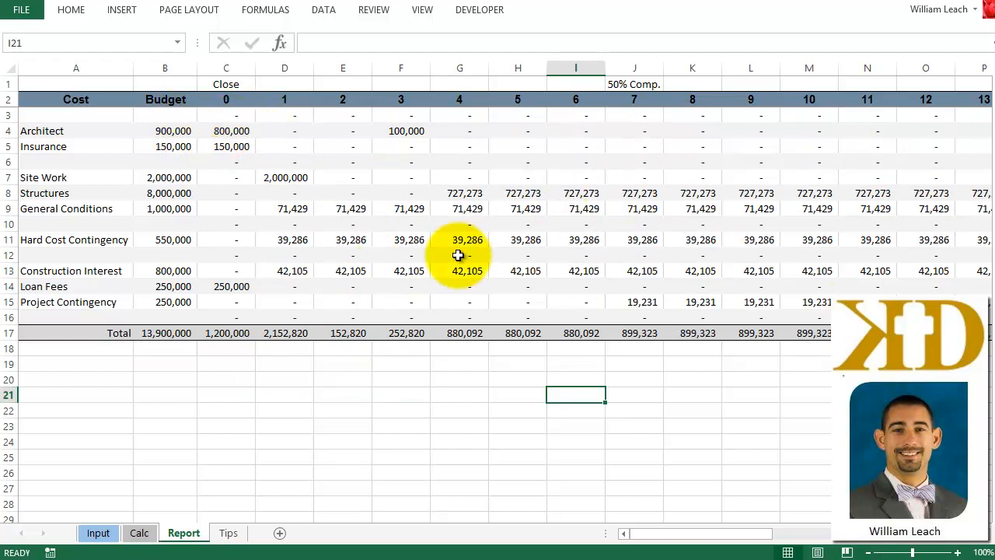
left_click(139, 533)
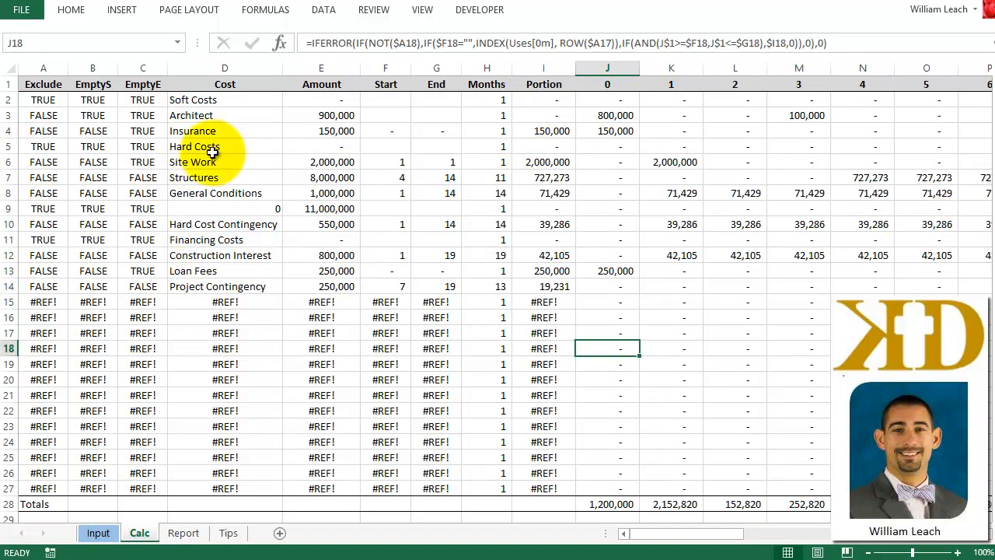
left_click(98, 533)
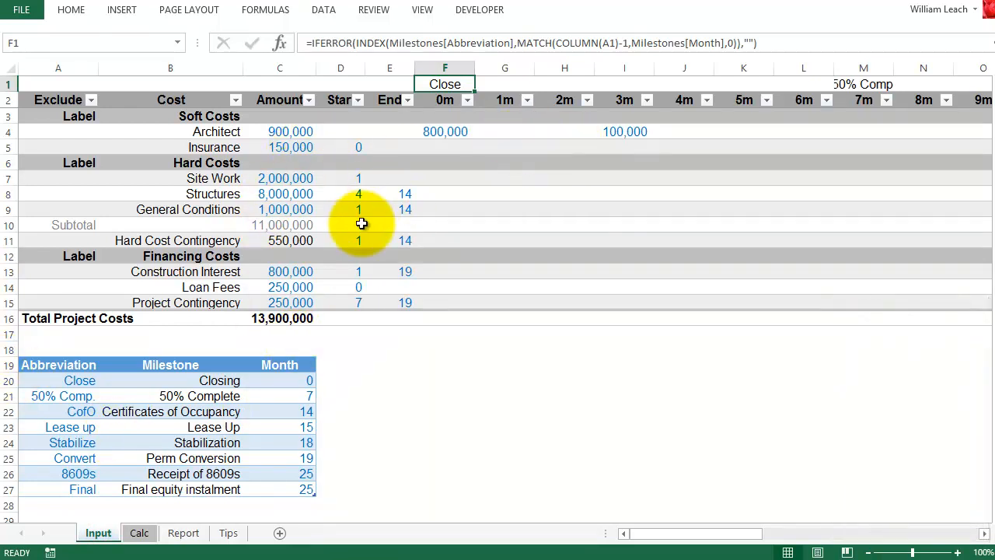
left_click(187, 532)
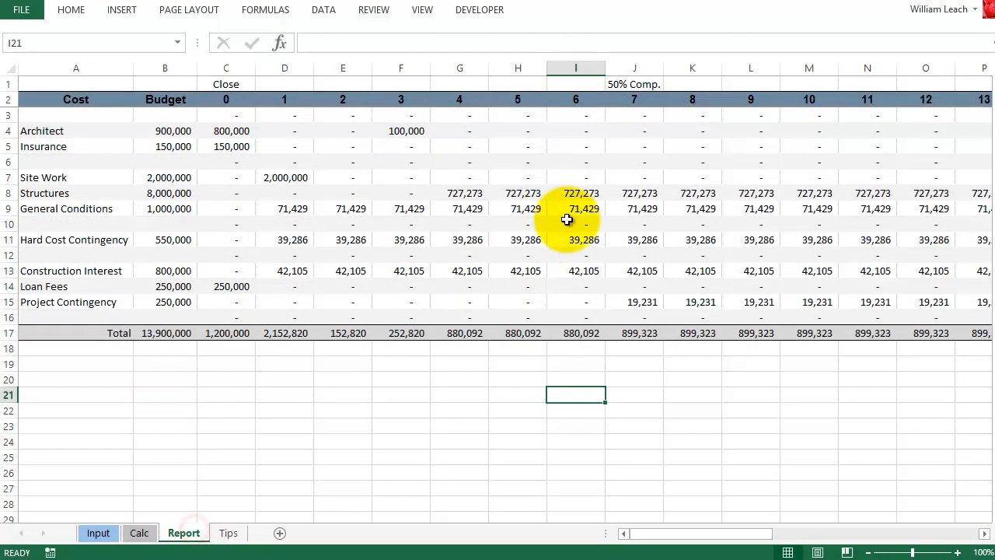
left_click(140, 533)
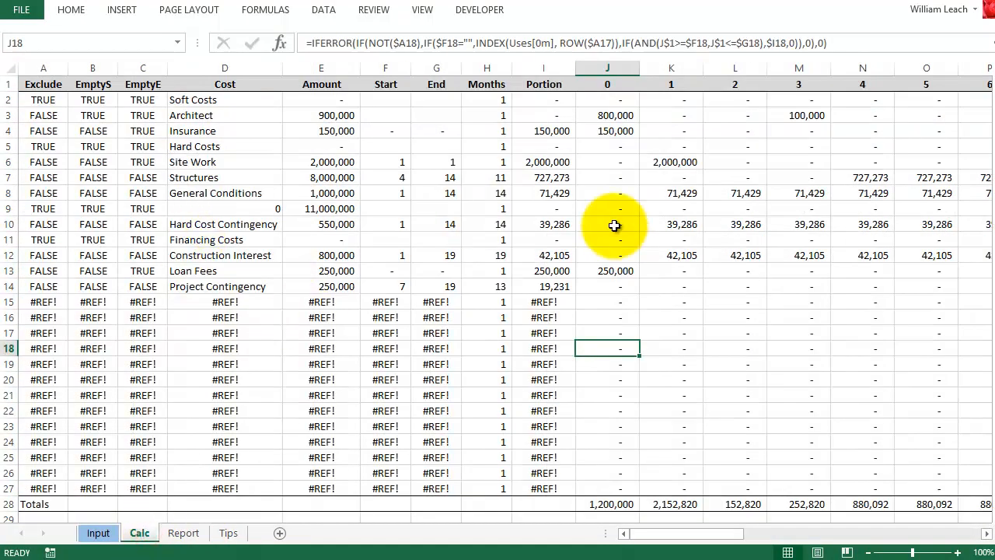
left_click(98, 532)
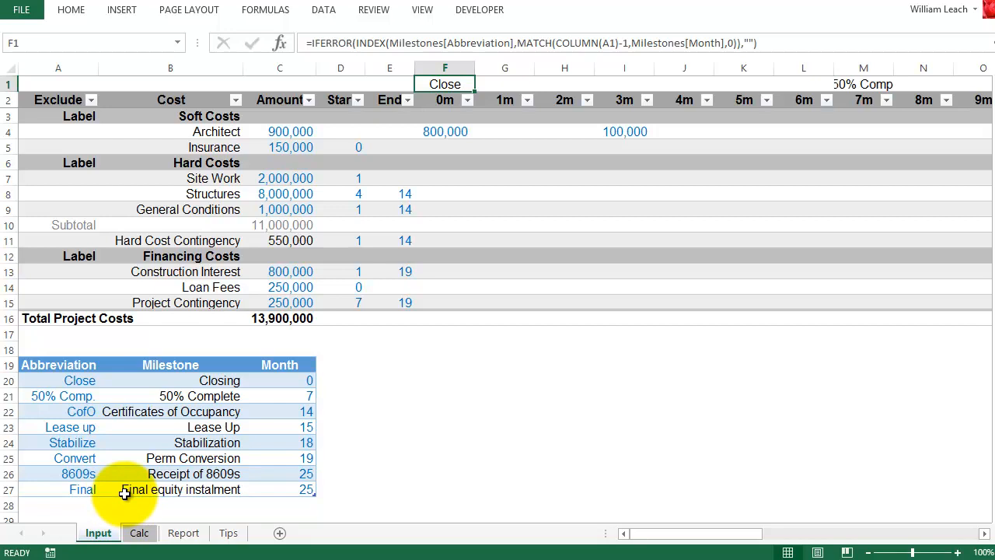
Examine the month headers and the milestone label formulas above them on the Input sheet, and the matching labels on the Report sheet.
left_click(444, 100)
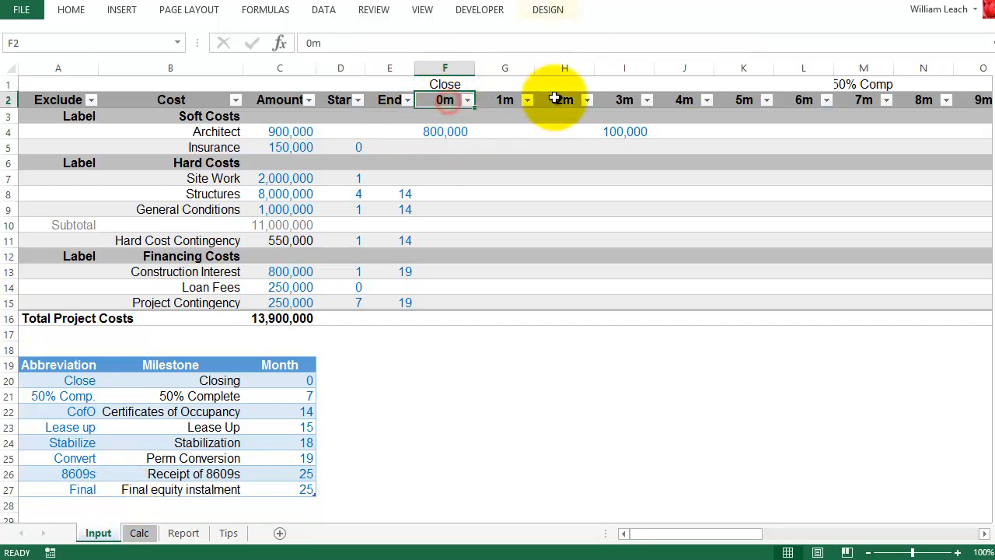
left_click(684, 100)
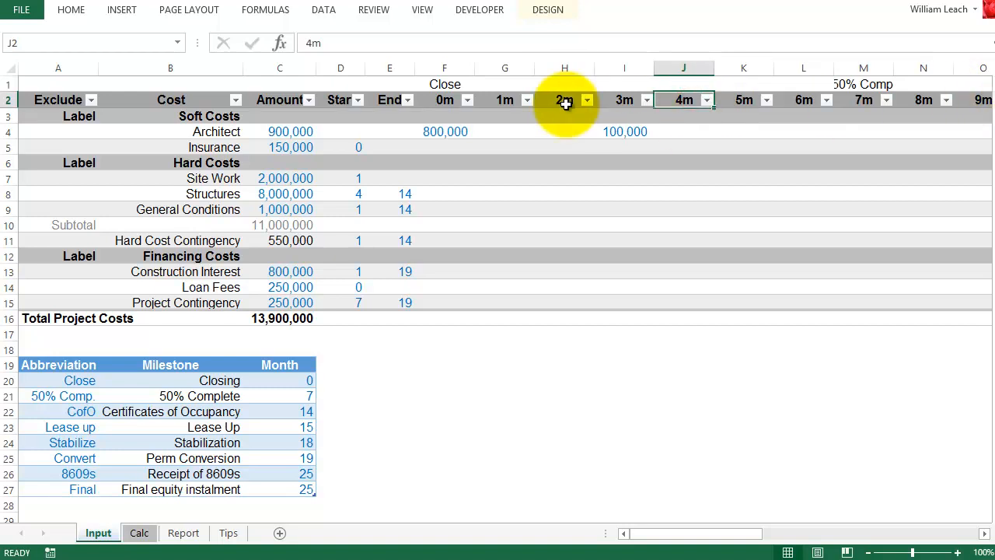
left_click(447, 84)
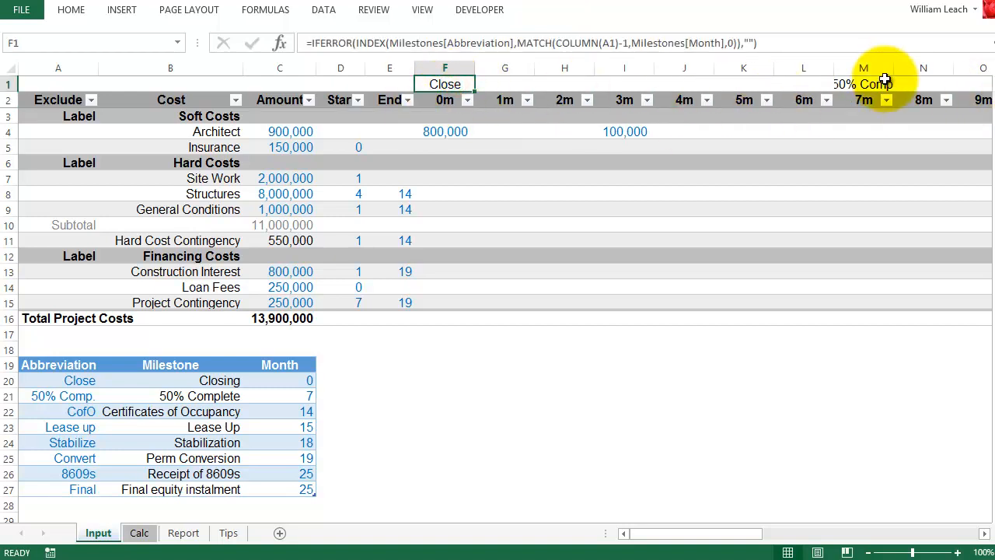
left_click(918, 83)
left_click(433, 85)
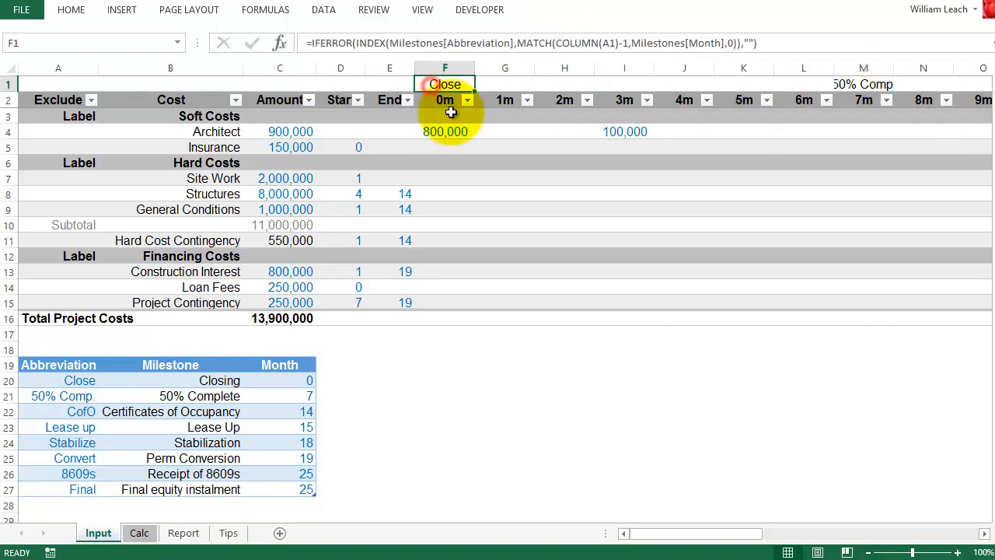
left_click(183, 533)
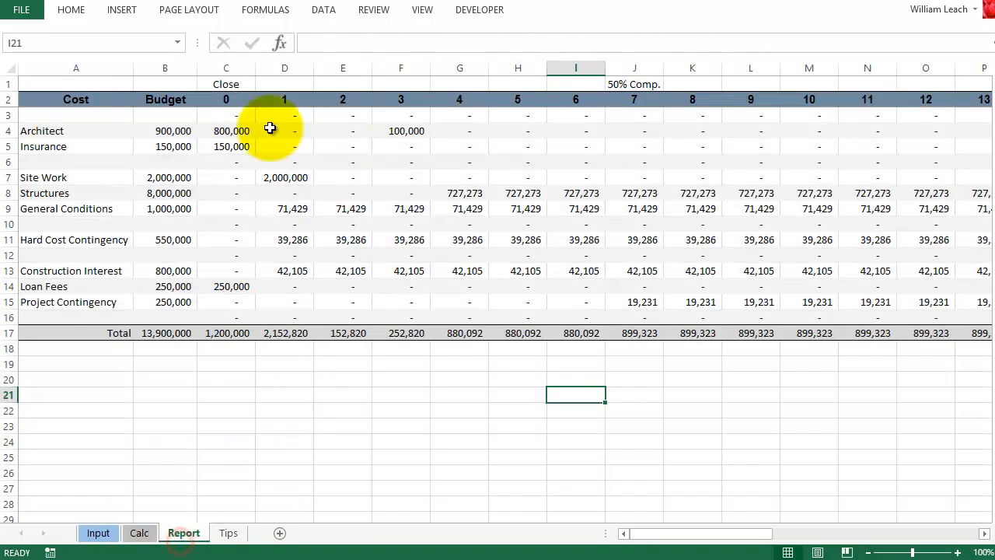
left_click(684, 84)
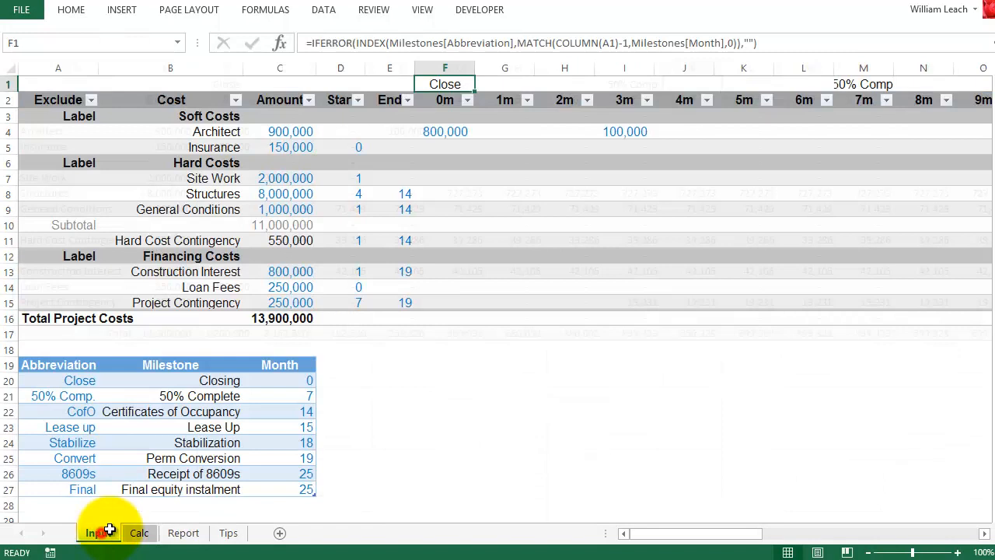
left_click(98, 534)
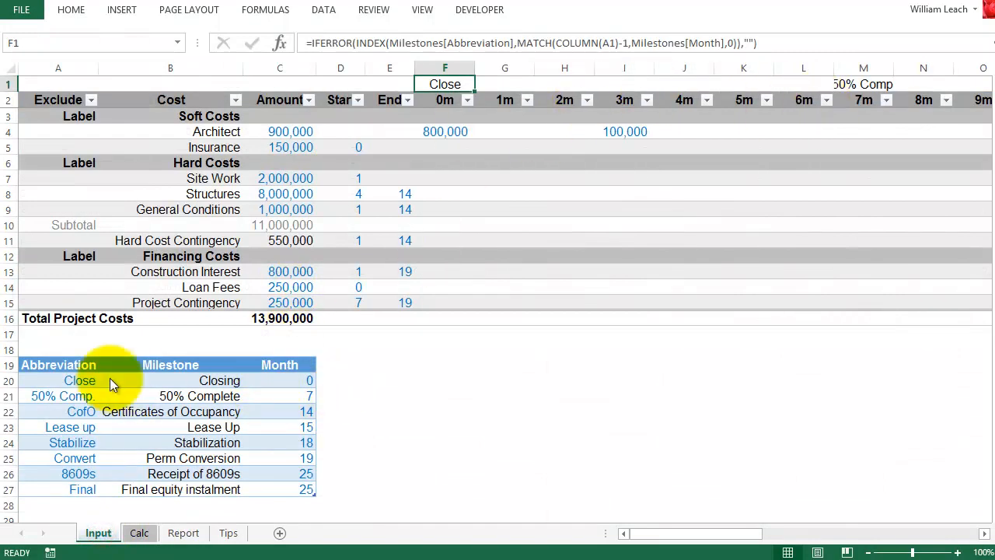
Review the milestone names, abbreviations and months in the milestone table on the Input sheet.
left_click_drag(200, 378, 190, 488)
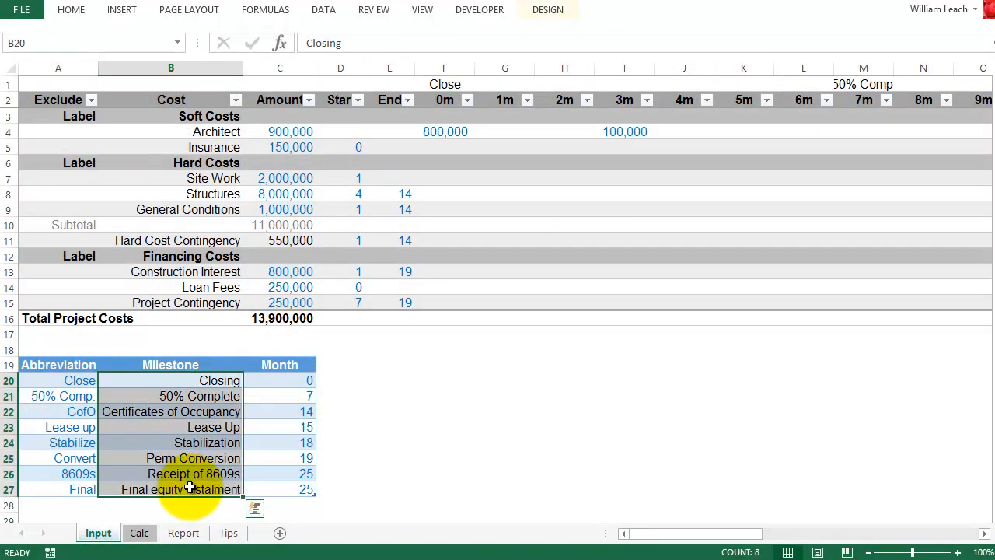
left_click_drag(74, 382, 62, 489)
left_click_drag(309, 384, 291, 488)
left_click(492, 237)
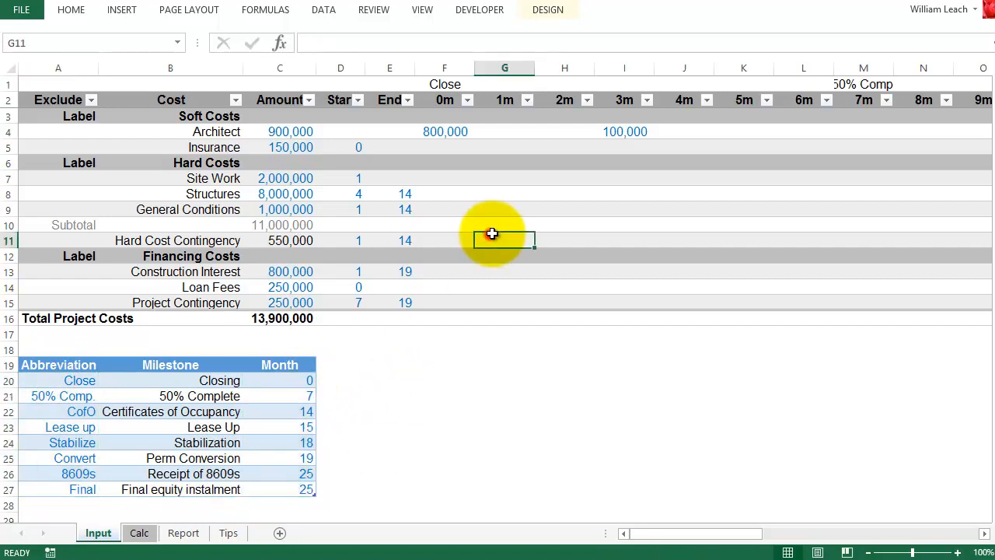
left_click_drag(651, 534, 599, 533)
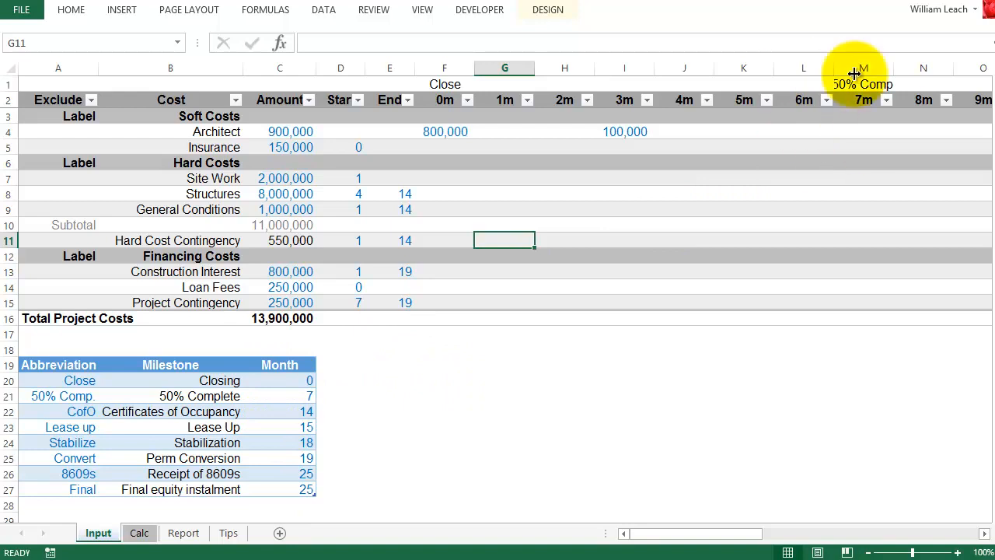
Try month 6 for the 50% Complete milestone, and set it back to 7.
left_click(288, 394)
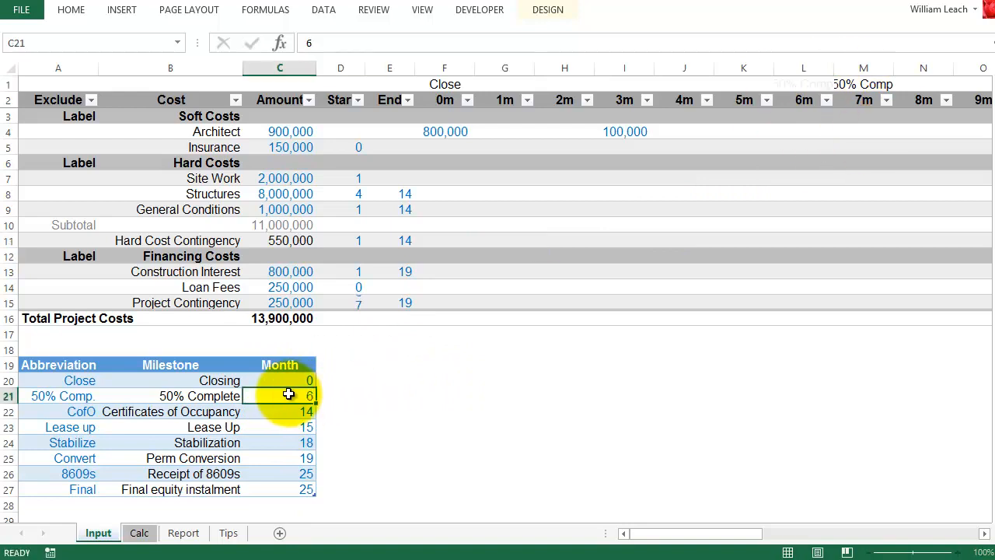
type("6")
key("Return")
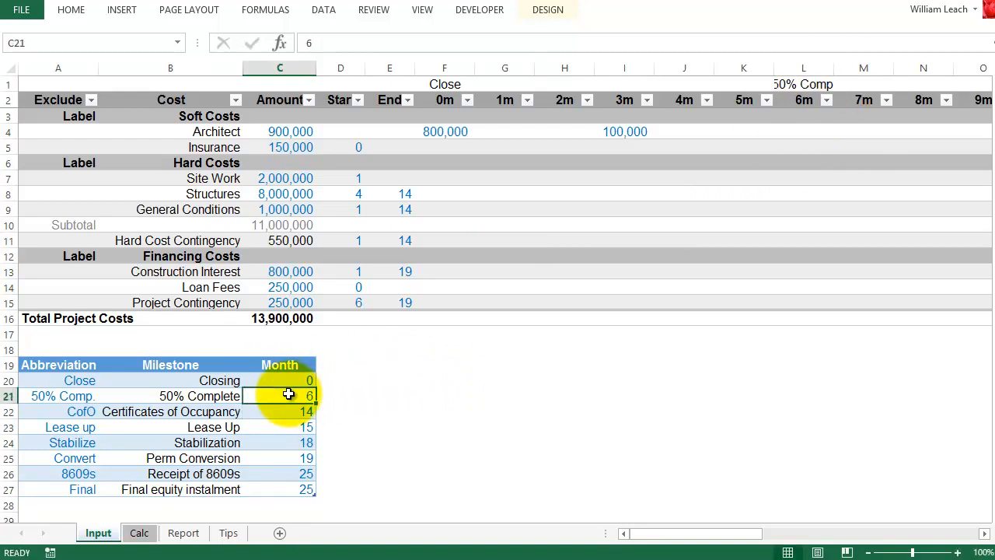
type("7")
key("Return")
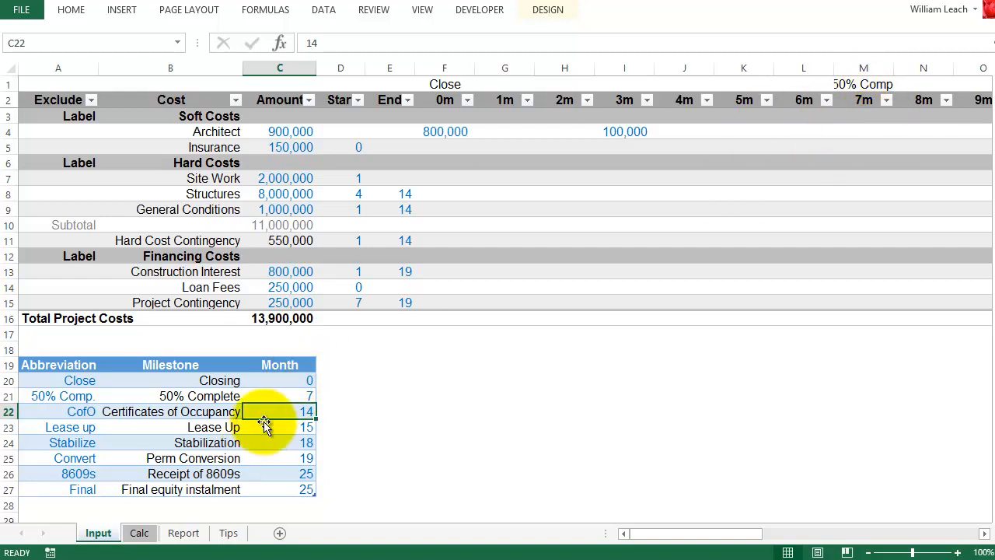
Check the Structures end month's formula, try month 15 for Certificates of Occupancy, and restore month 14.
left_click(405, 196)
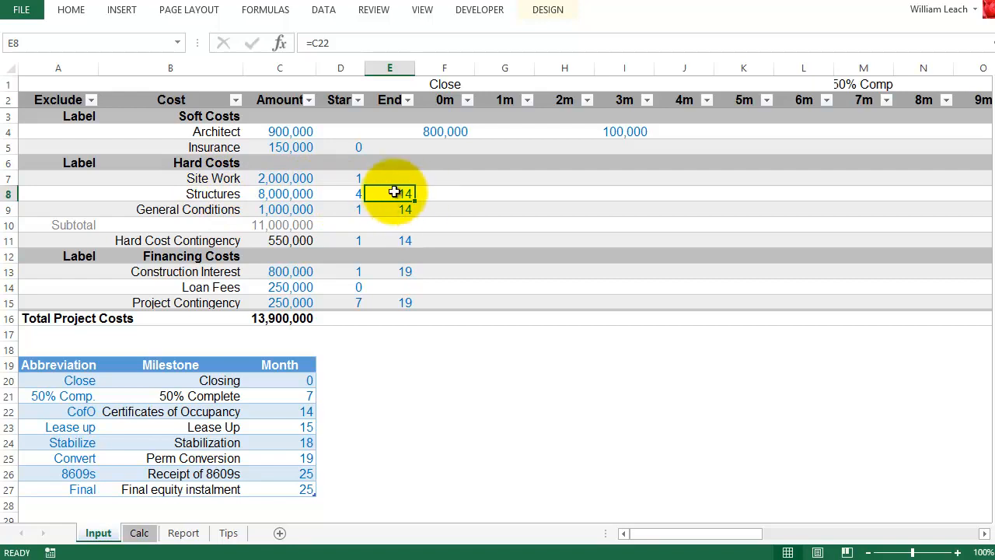
left_click(288, 411)
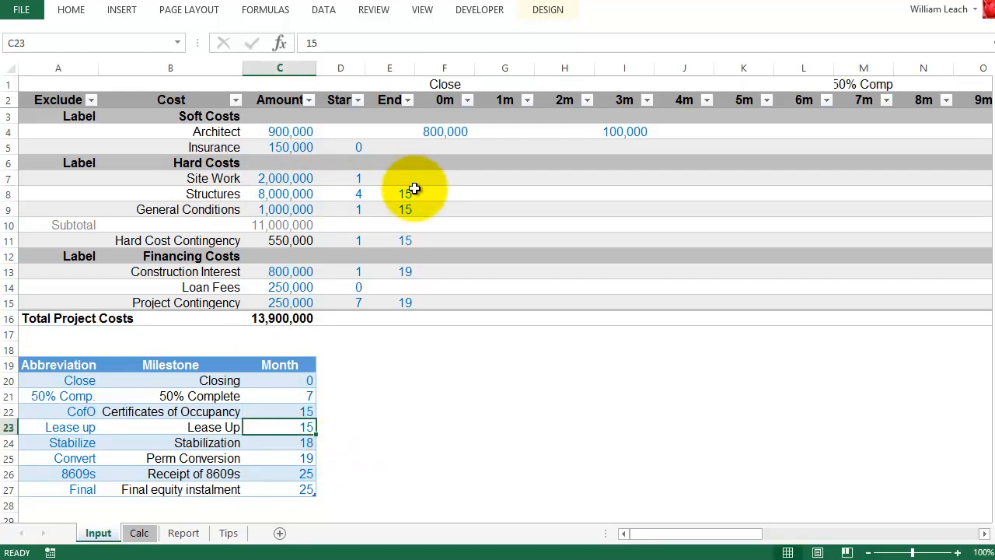
left_click(302, 413)
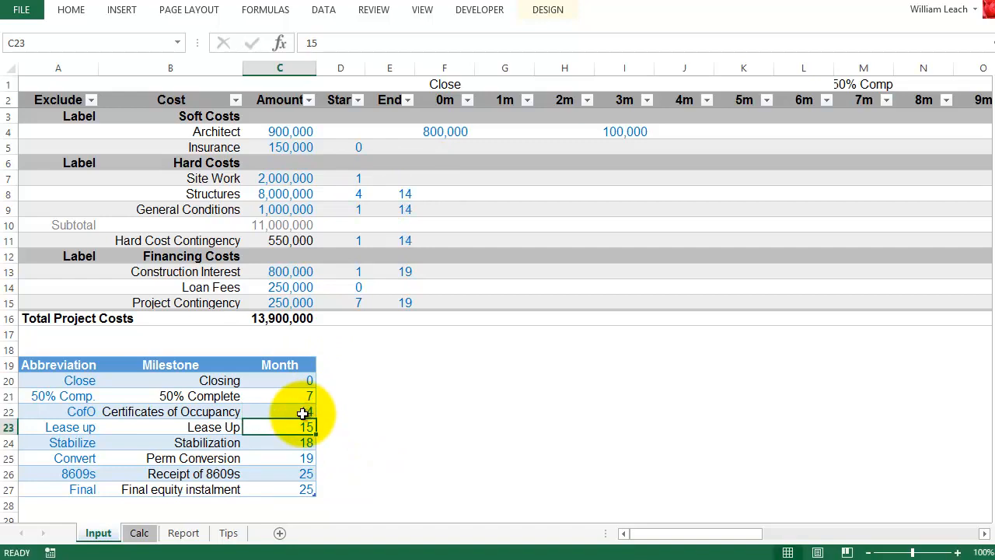
Hide rows 8 through 27 on the Calc sheet.
left_click(140, 533)
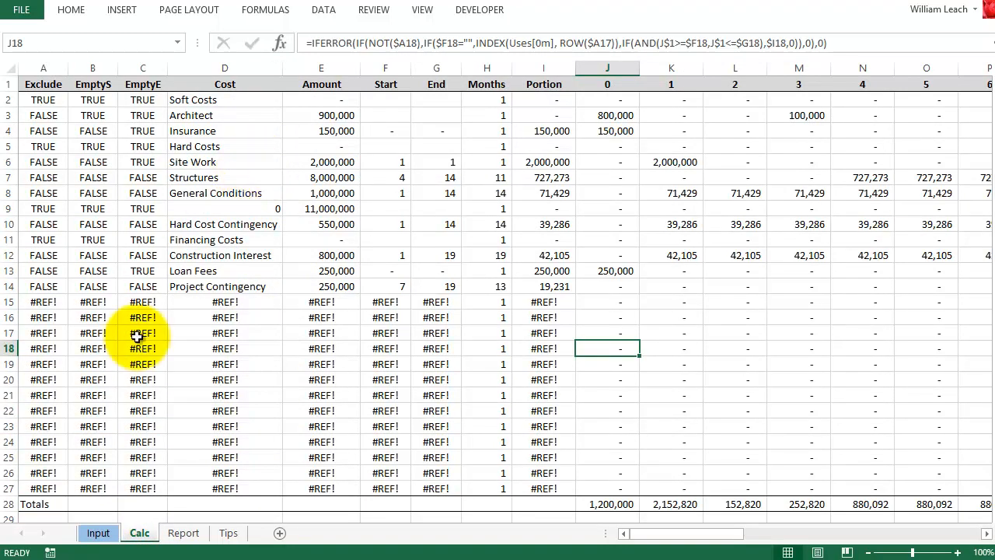
left_click_drag(4, 488, 4, 195)
right_click(5, 194)
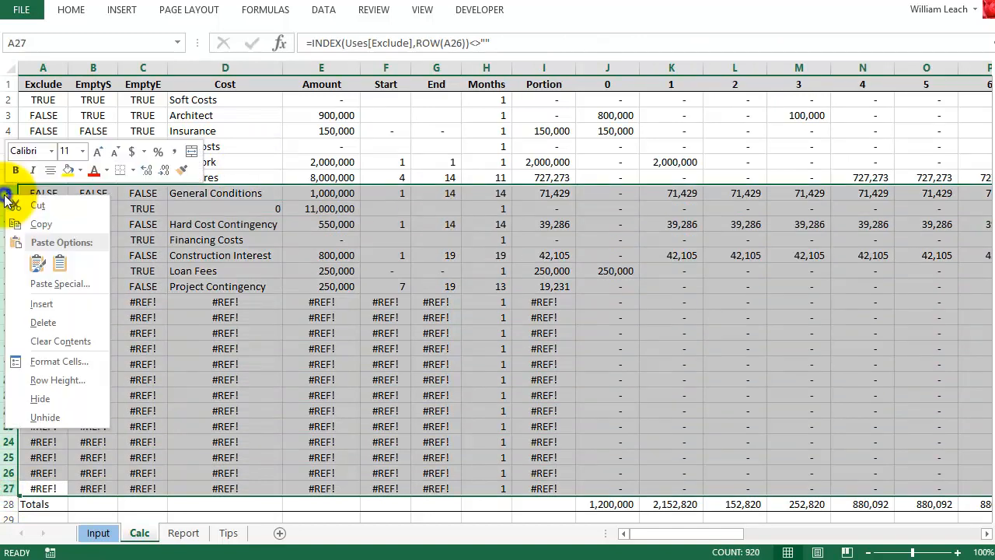
left_click(64, 398)
Enter a4 in cell A30 of the Calc sheet to display that cell's formula, and check the Exclude formula in A3.
left_click(58, 222)
type("a")
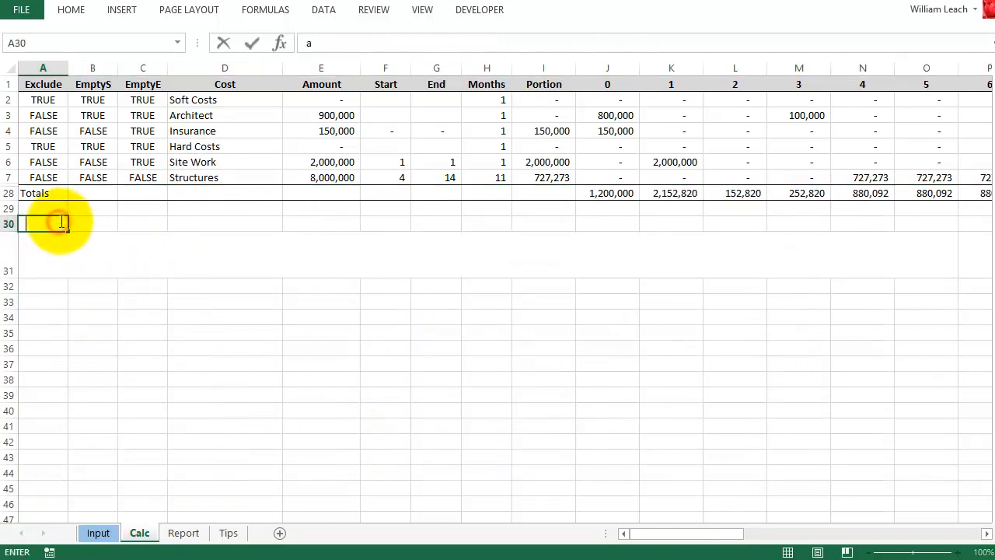
type("4")
key("Tab")
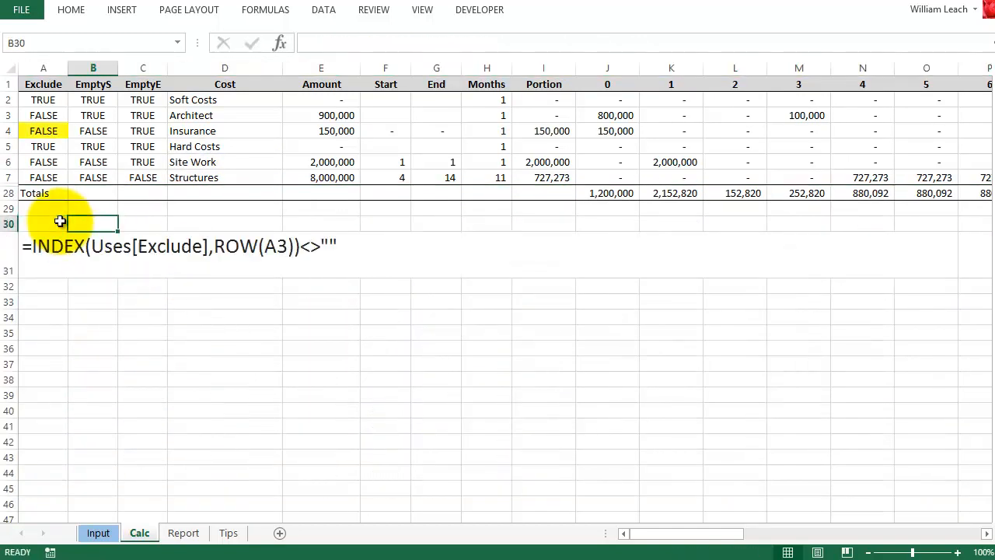
left_click(53, 113)
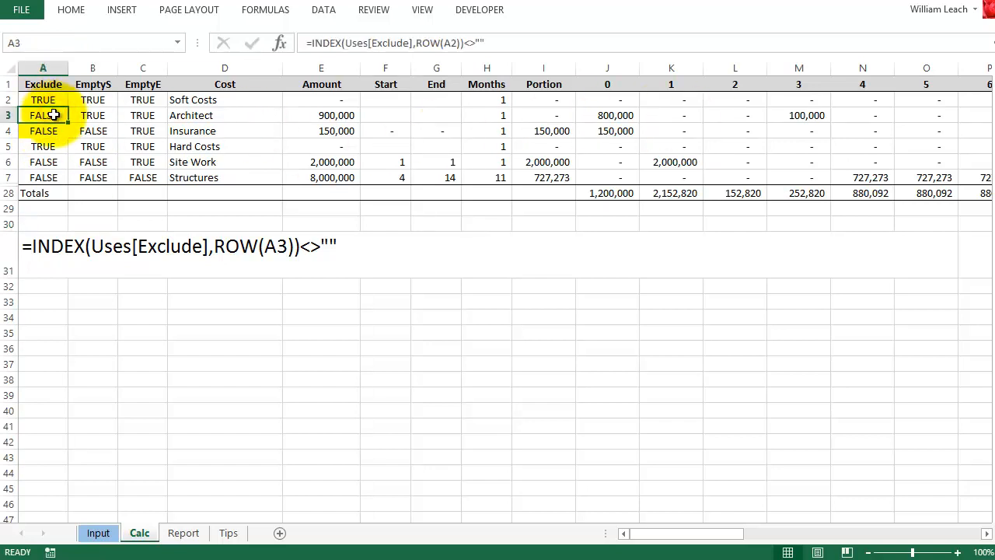
Mark the Insurance cost as na in the Exclude column of the Input sheet.
left_click(99, 533)
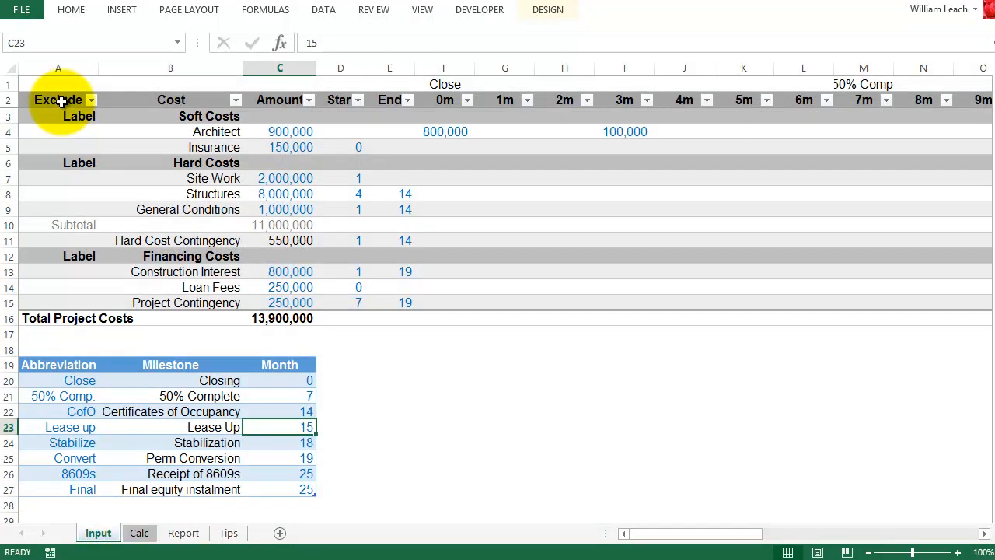
left_click_drag(60, 102, 74, 308)
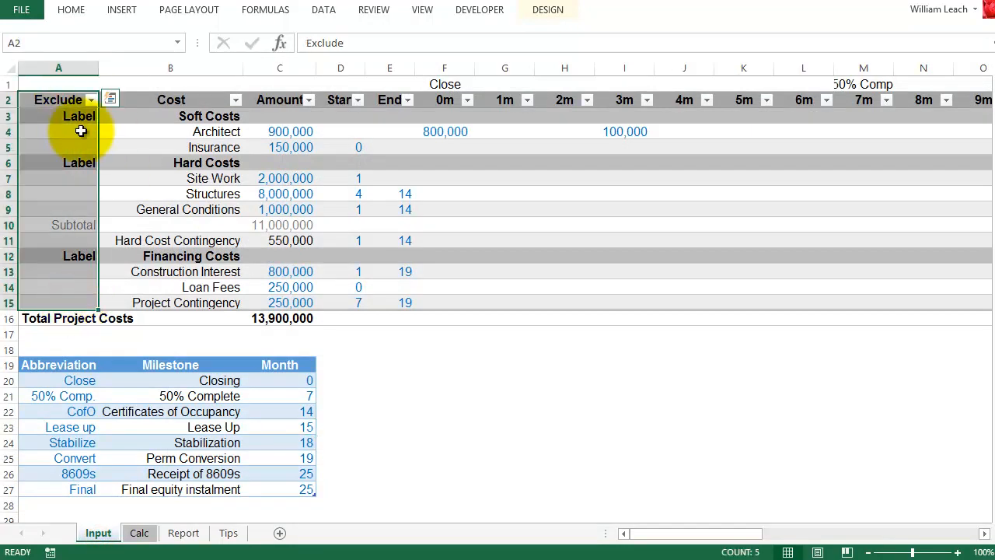
left_click(80, 132)
type("a")
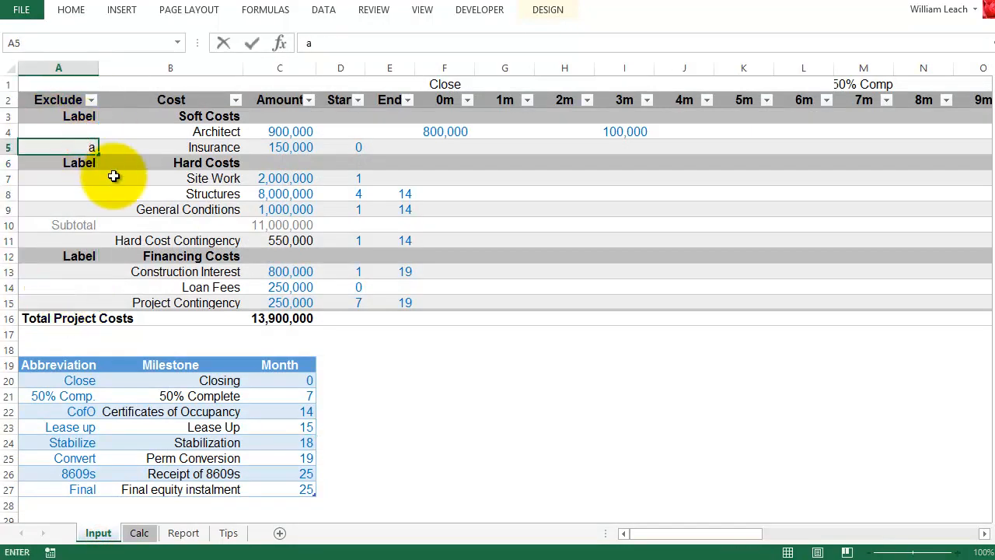
key("Tab")
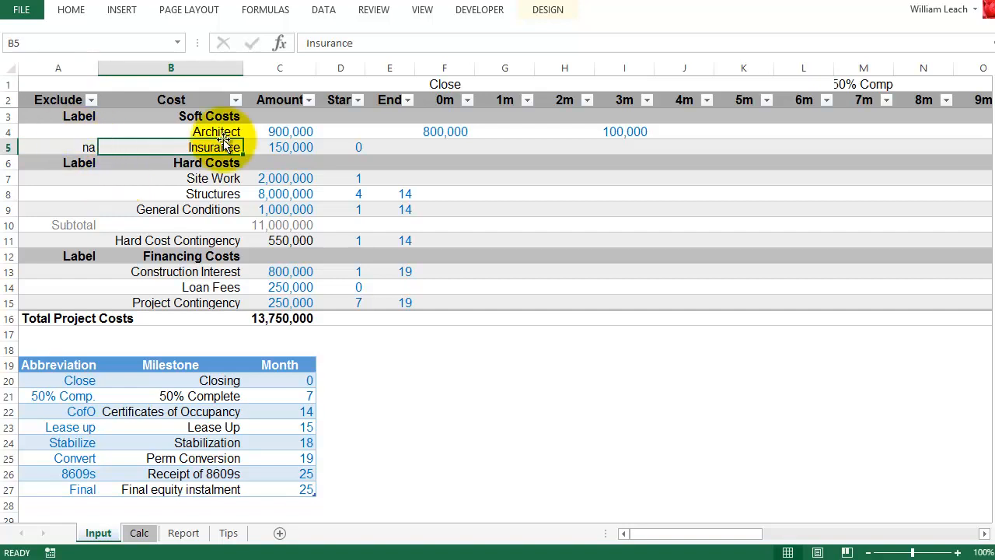
Inspect the Total Project Costs formula, and clear the Insurance row's Exclude entry.
left_click(280, 147)
left_click(276, 321)
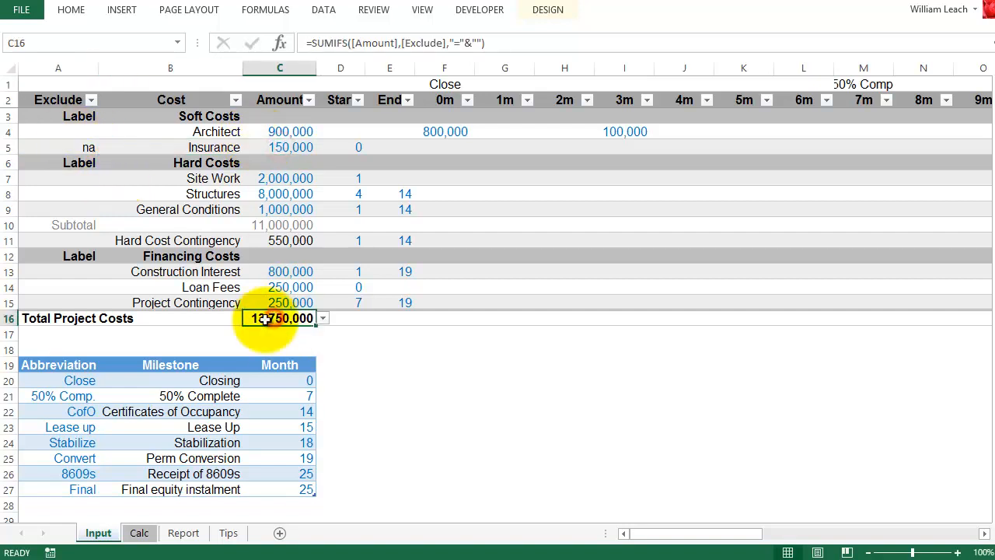
left_click(83, 150)
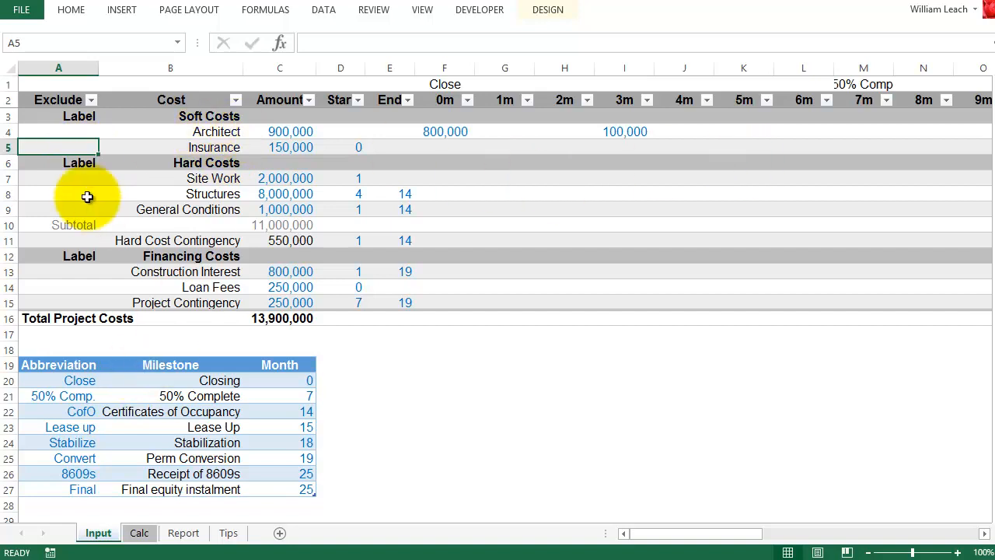
Review the Exclude, EmptyS, EmptyE, Cost, Amount, Start, End, Months and Portion columns of the Calc sheet one after another.
left_click(139, 533)
left_click_drag(42, 100, 47, 161)
left_click_drag(93, 97, 103, 167)
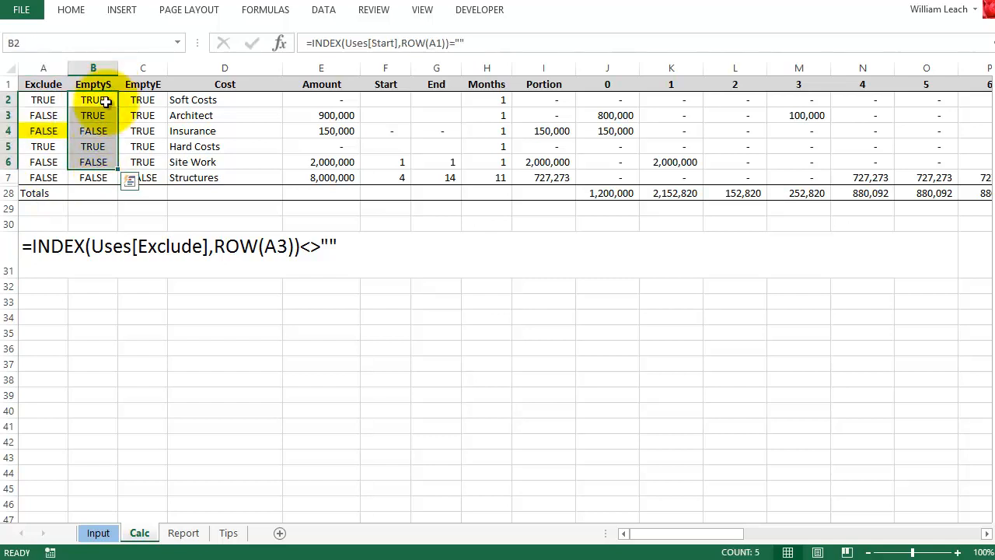
left_click_drag(142, 100, 154, 173)
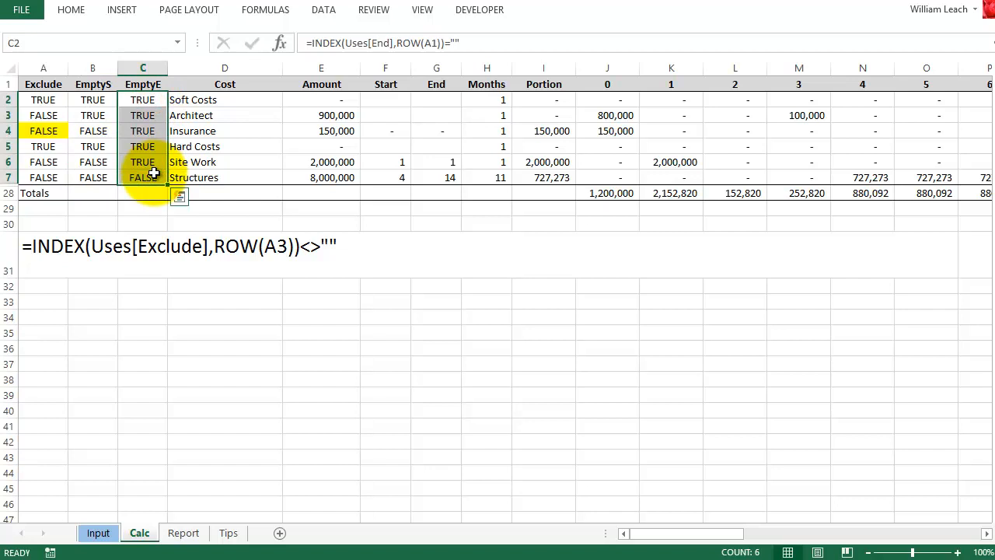
left_click_drag(224, 98, 227, 177)
left_click_drag(327, 99, 336, 175)
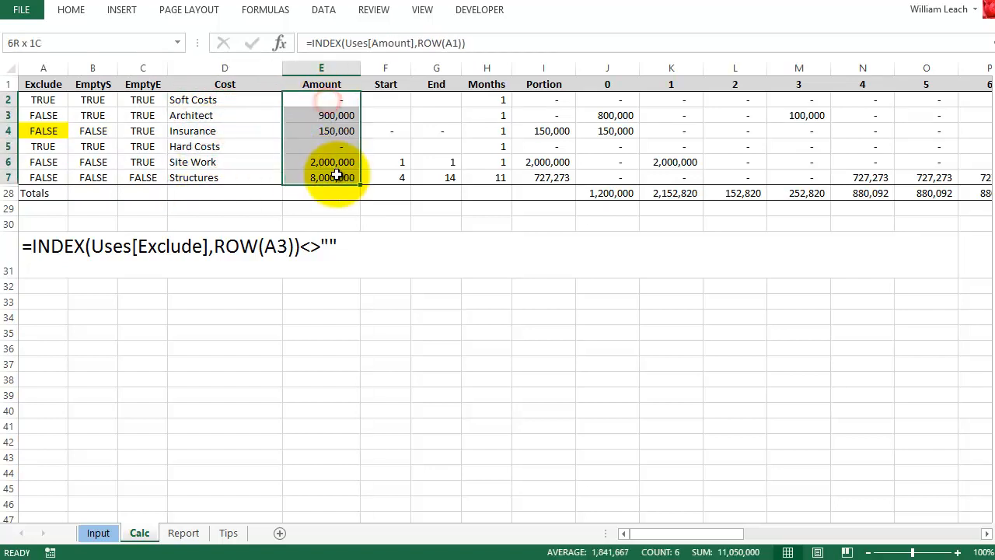
left_click_drag(391, 98, 400, 179)
left_click_drag(444, 99, 451, 167)
left_click_drag(493, 98, 500, 171)
left_click_drag(553, 100, 564, 174)
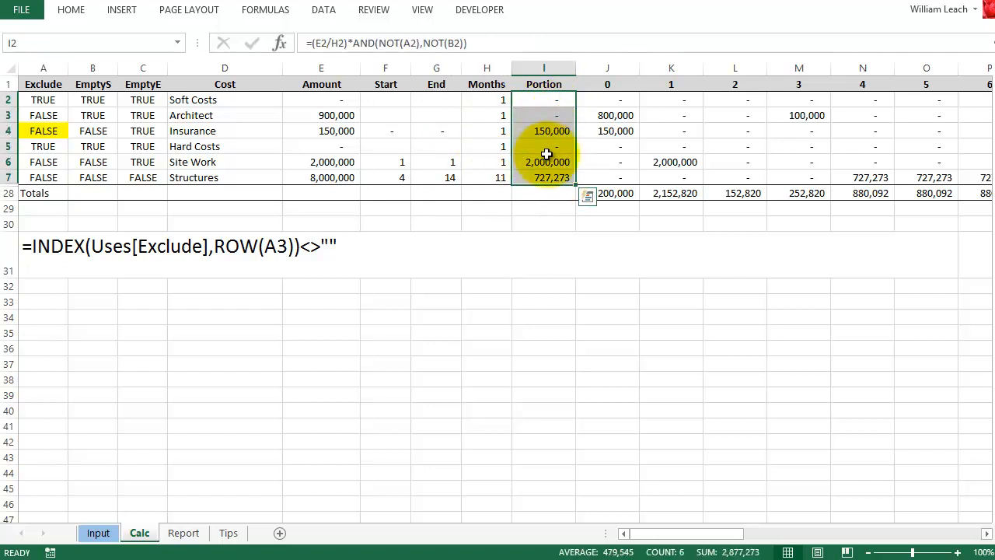
Examine the monthly allocation formulas on the Calc sheet for the Architect through Hard Costs rows and the Structures row from month 4.
left_click_drag(629, 114, 882, 143)
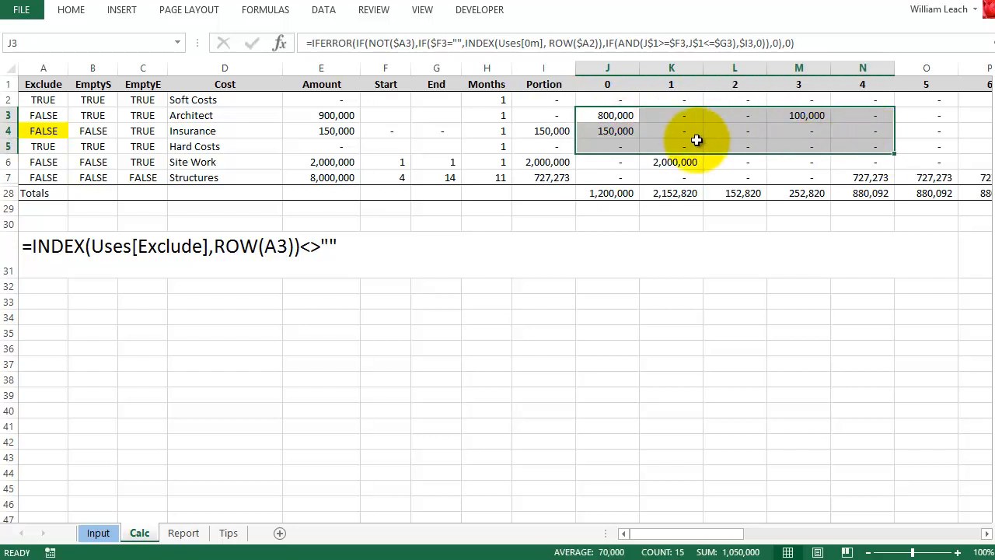
left_click(848, 174)
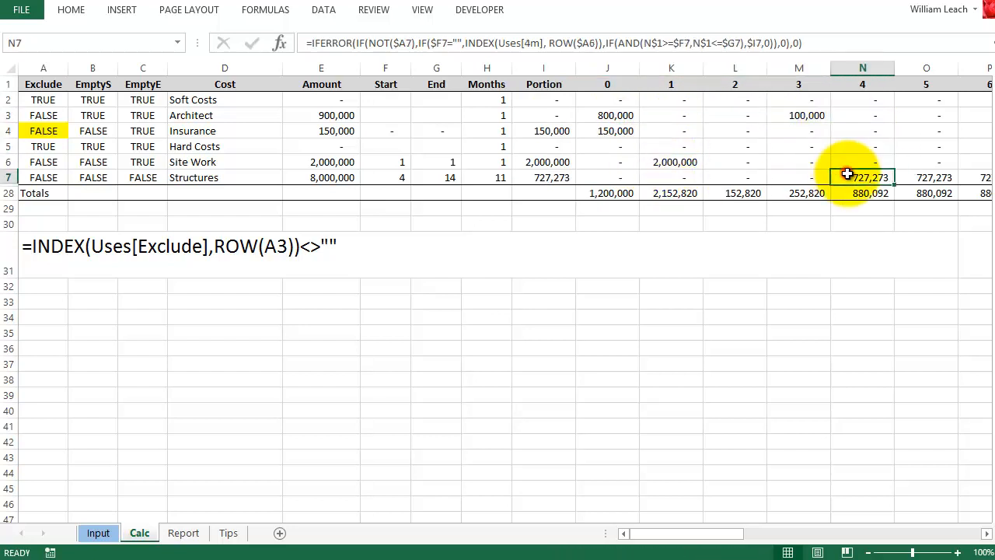
left_click(921, 177)
left_click(971, 173)
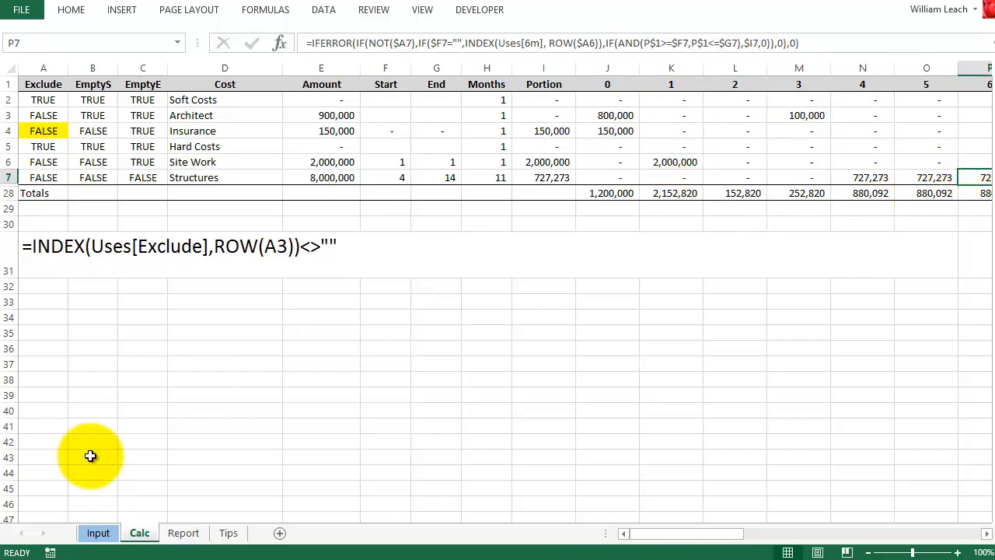
Review the Start and End month entries of the cost rows on the Input sheet.
left_click(98, 533)
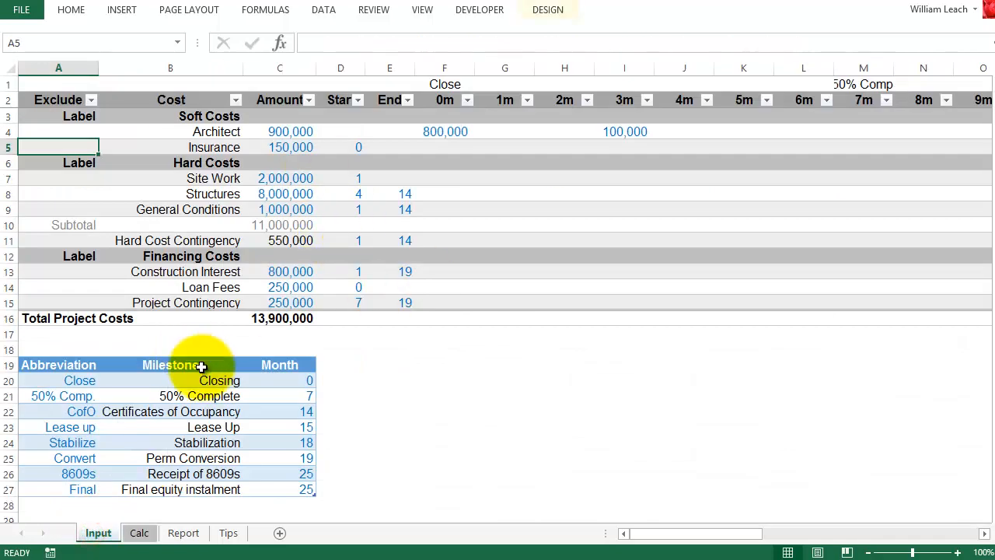
left_click(350, 147)
left_click(343, 190)
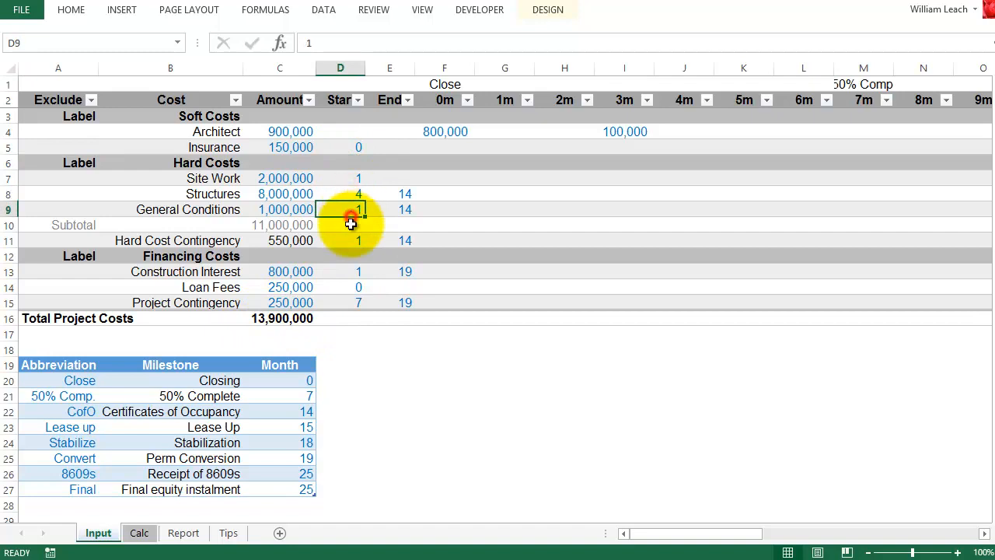
left_click(346, 240)
left_click(353, 271)
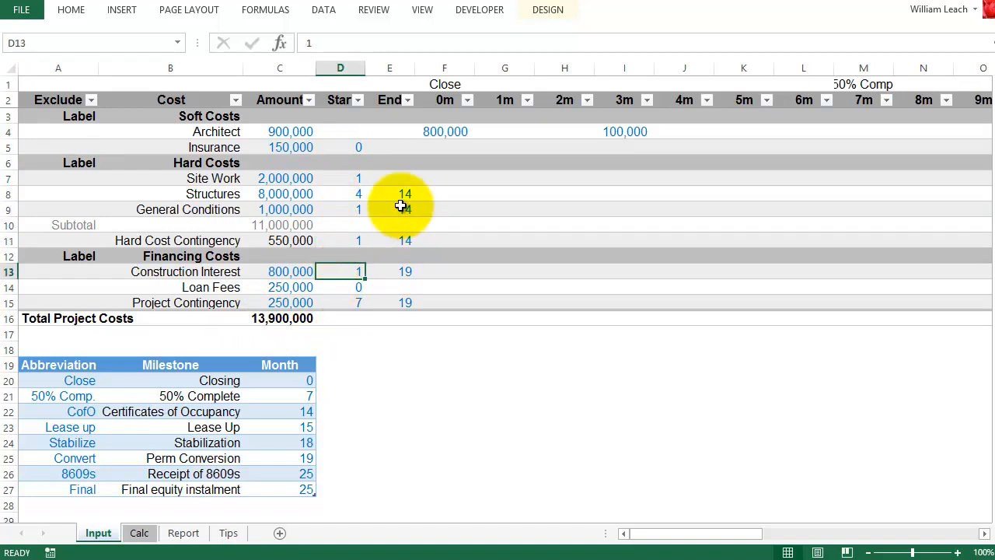
left_click(401, 209)
left_click(401, 287)
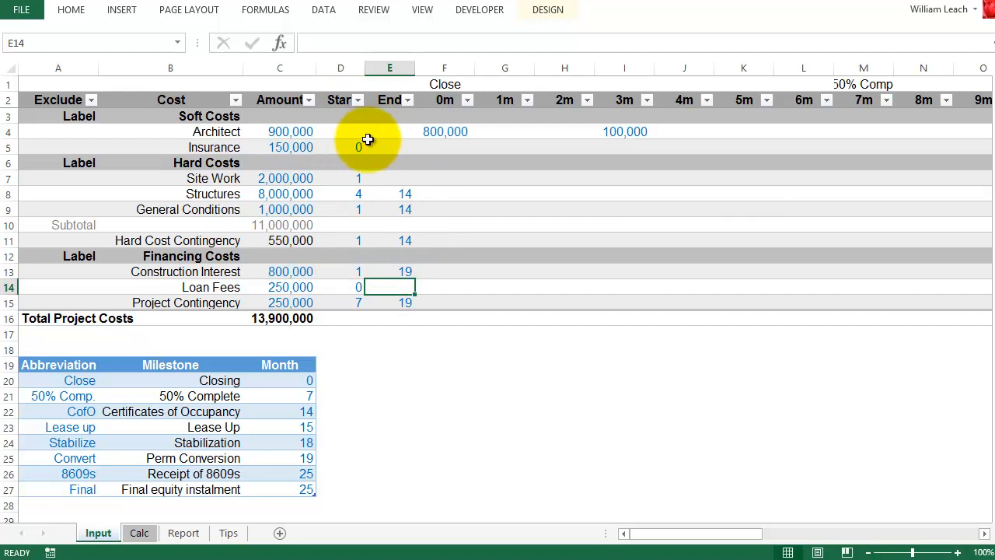
Compare the Architect row's blank Start and End cells and individual month amounts with the Start and End months of Structures.
left_click_drag(351, 130, 387, 134)
left_click(453, 132)
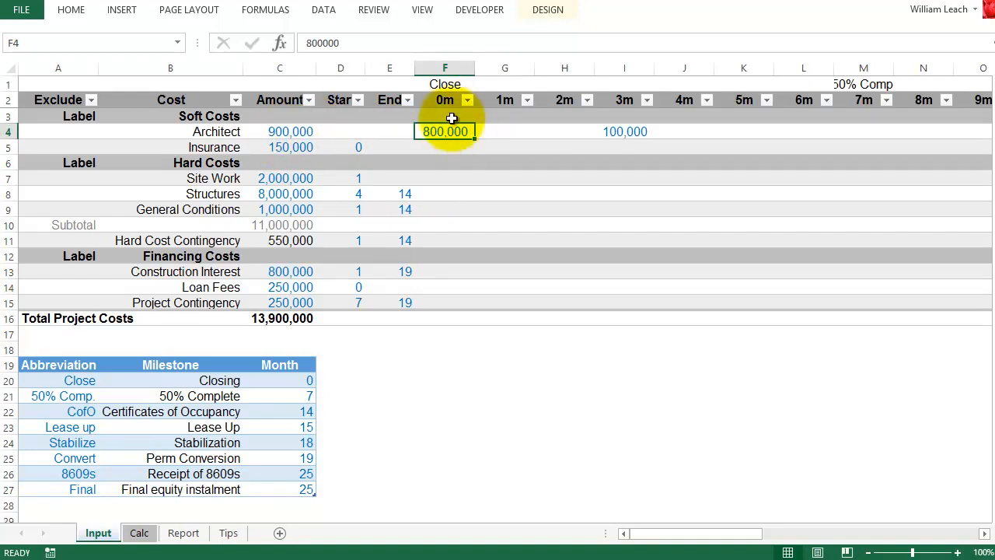
left_click(633, 131)
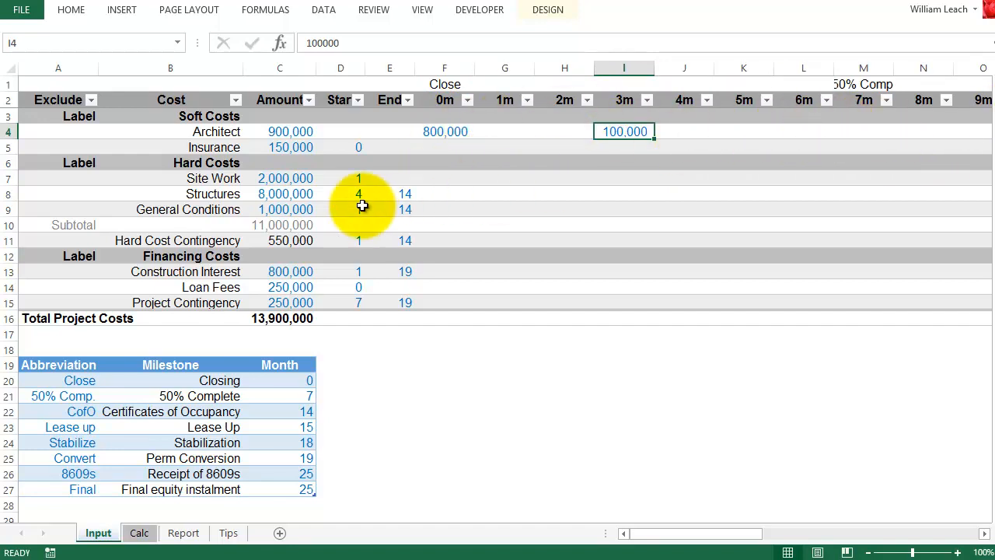
left_click_drag(344, 194, 393, 196)
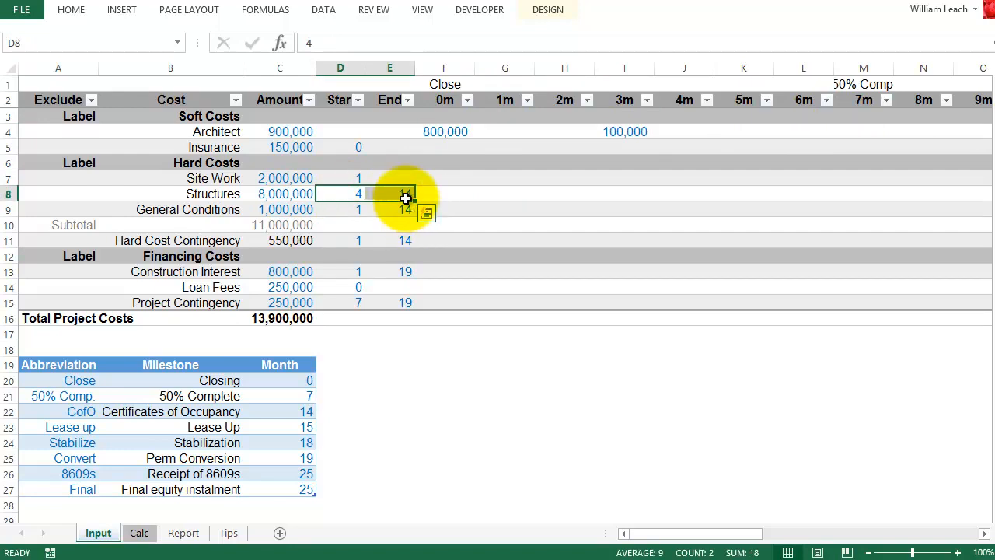
Examine the INDEX and ROW arguments of the Insurance row's Exclude formula in cell A4 of the Calc sheet, leaving the formula as it is.
left_click(139, 532)
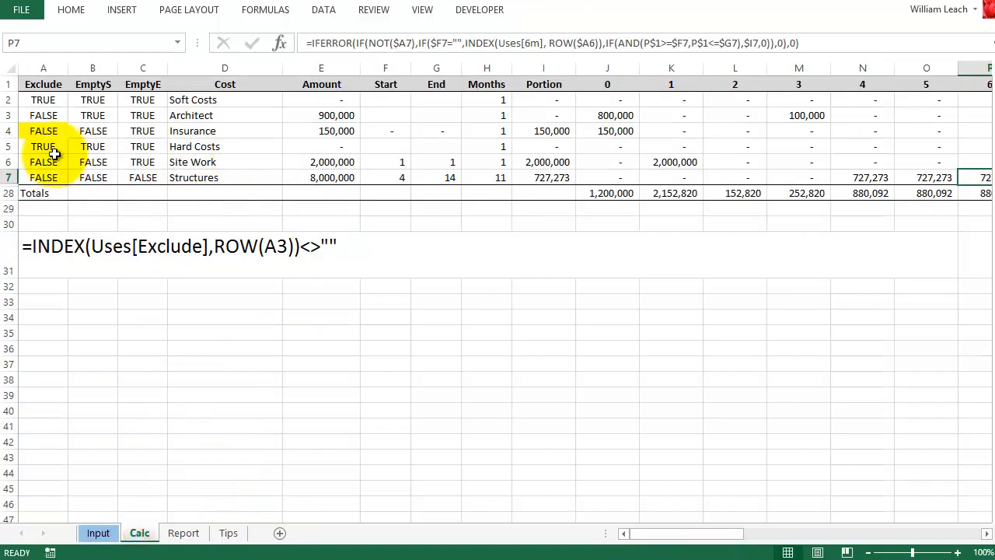
left_click(43, 130)
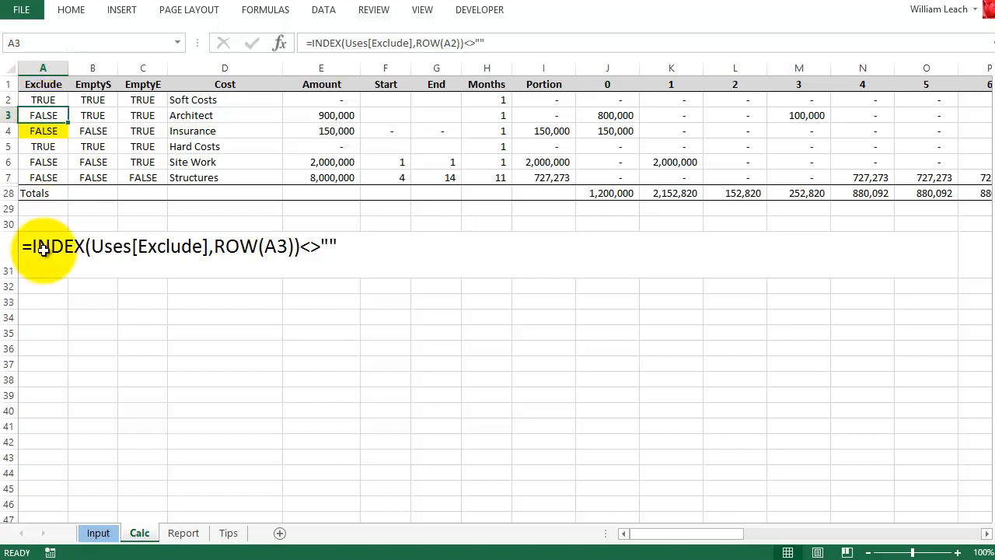
double_click(45, 131)
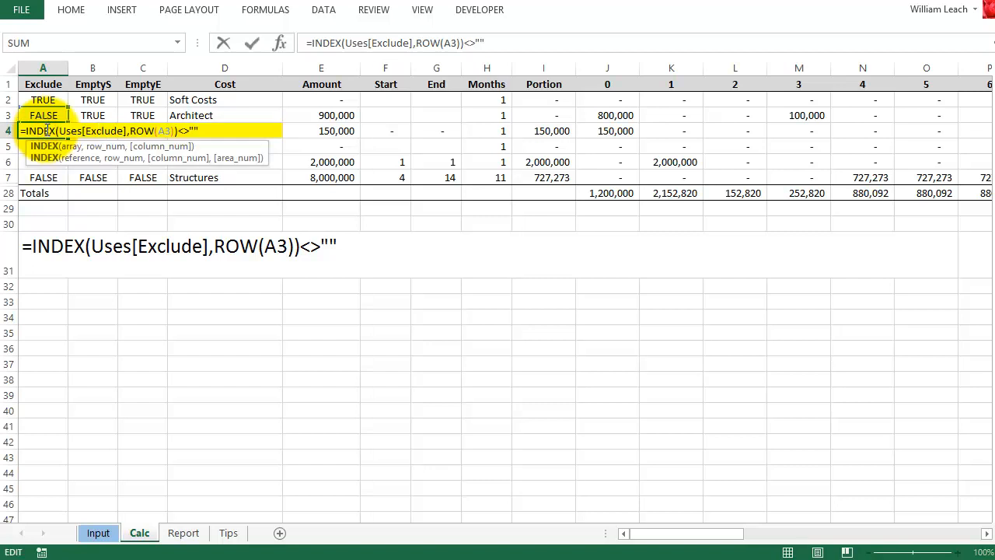
left_click(60, 129)
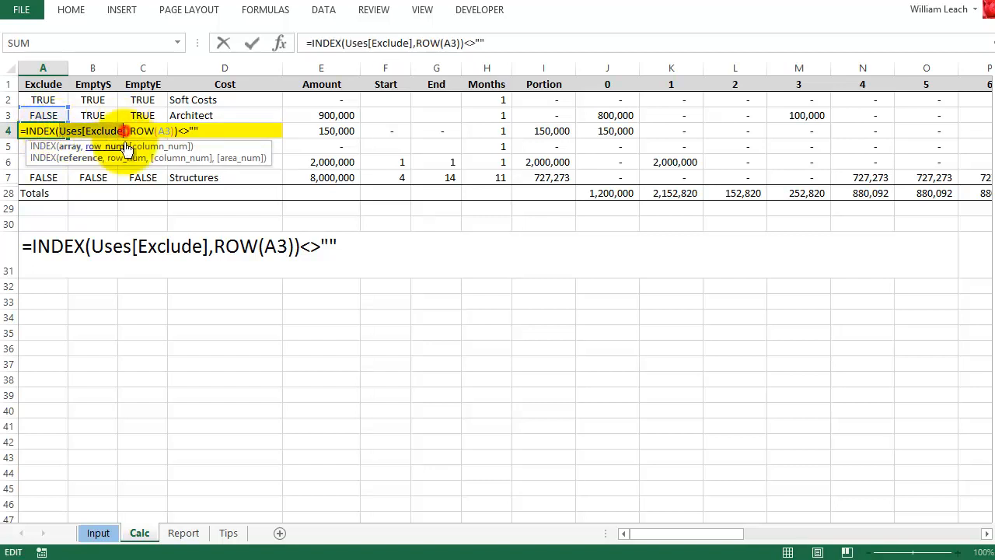
left_click(167, 130)
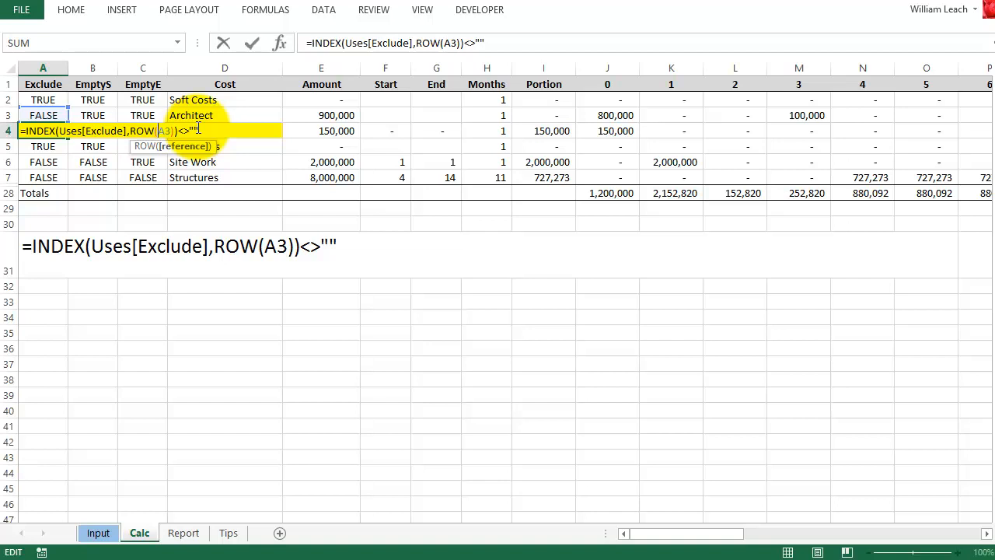
key("ctrl+Return")
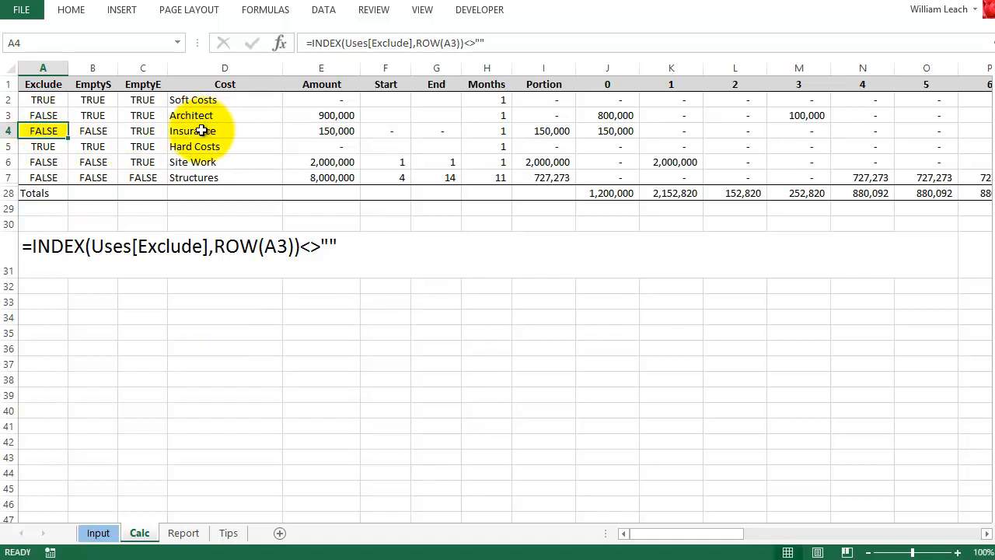
Enter a in the Insurance row's Exclude cell on the Input sheet and check that row on the Calc sheet.
left_click(98, 534)
left_click(77, 147)
type("a")
key("Return")
key("Return")
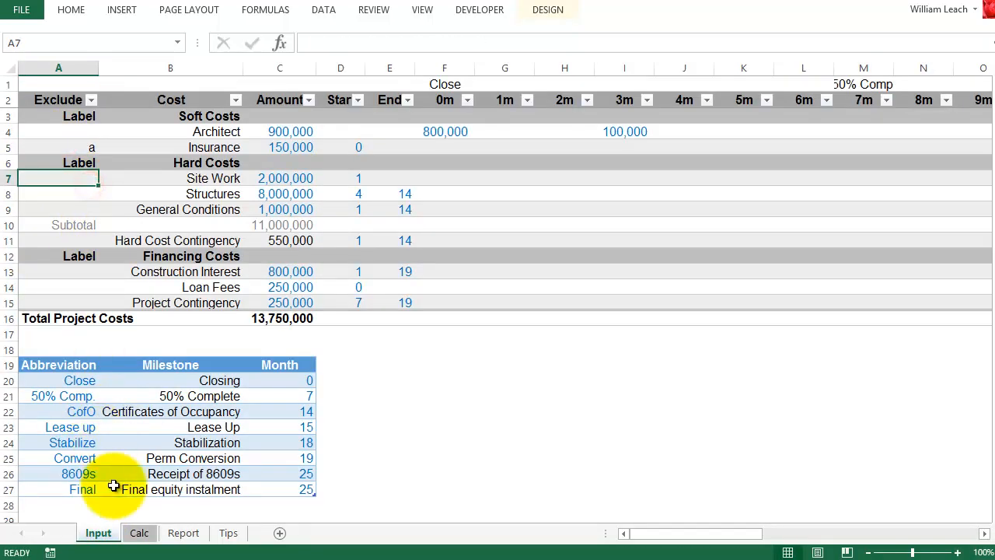
left_click(140, 533)
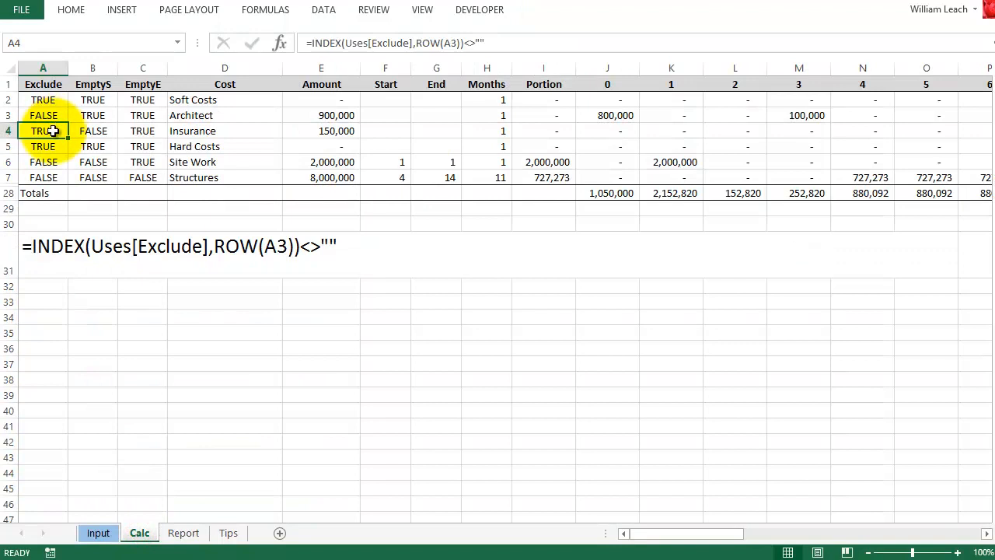
Clear the Insurance row's Exclude entry on the Input sheet and return to the Calc sheet.
left_click(99, 533)
left_click(92, 145)
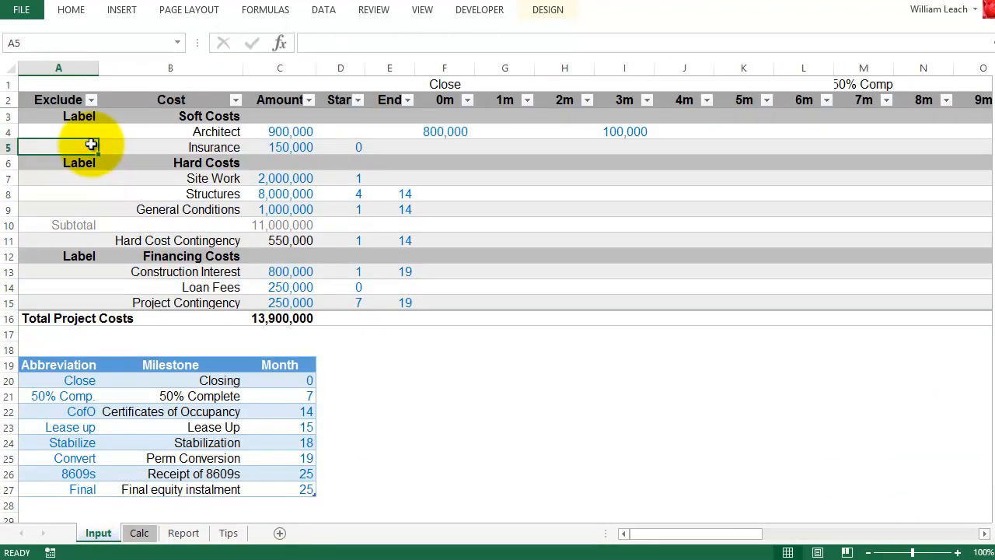
left_click(140, 533)
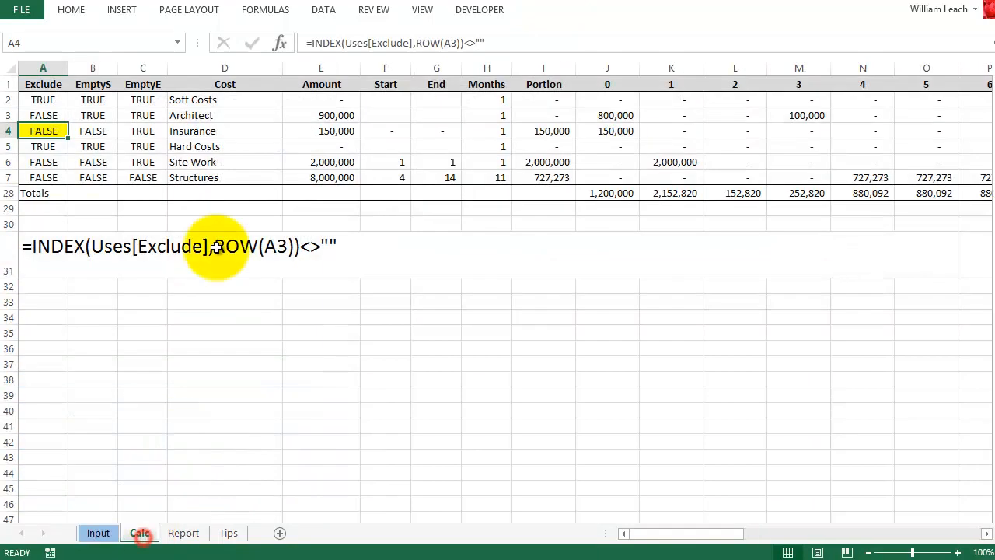
Check the Insurance row's EmptyS and Start formulas on the Calc sheet against its Start entry on the Input sheet.
left_click(79, 114)
left_click(97, 84)
left_click(105, 131)
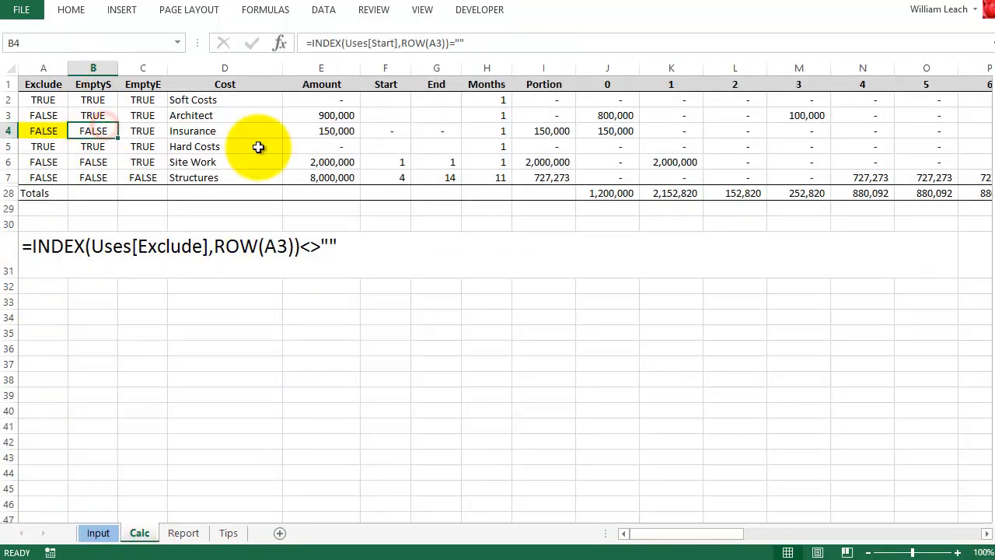
left_click(393, 130)
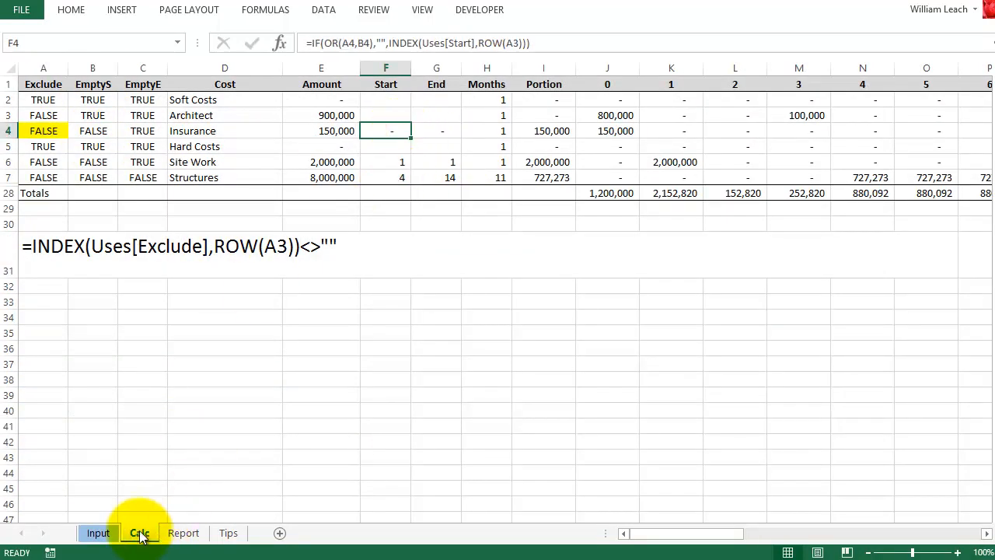
left_click(98, 533)
left_click(348, 146)
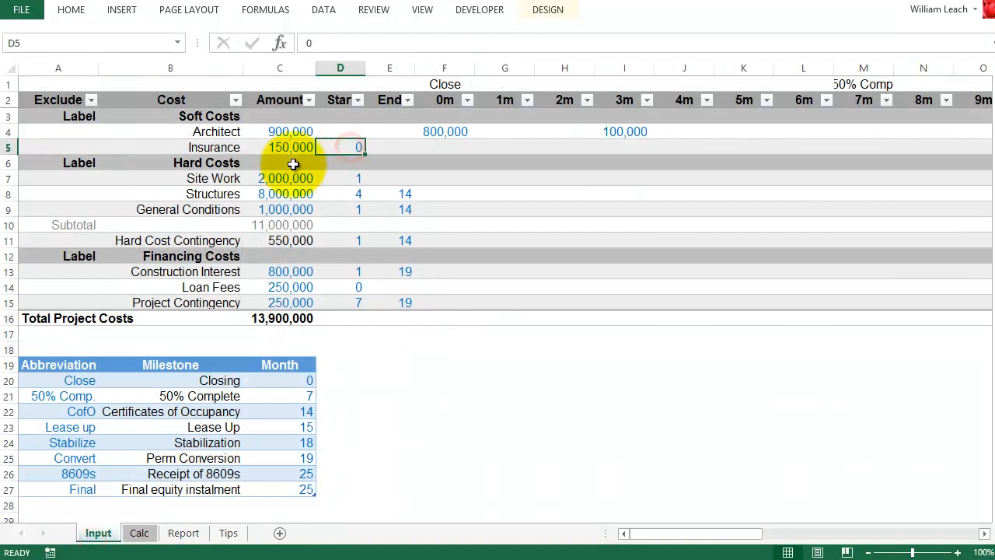
left_click(199, 144)
left_click(346, 147)
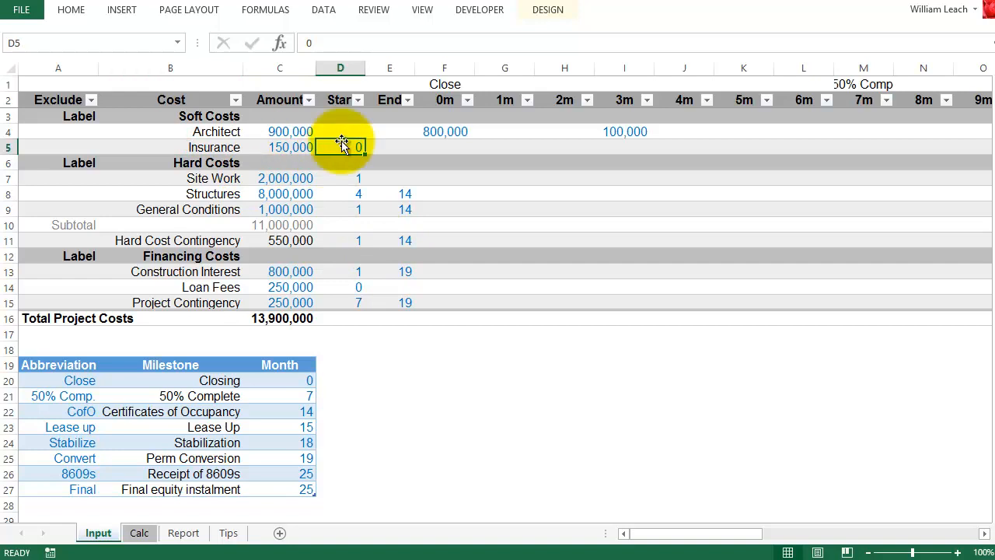
left_click(139, 533)
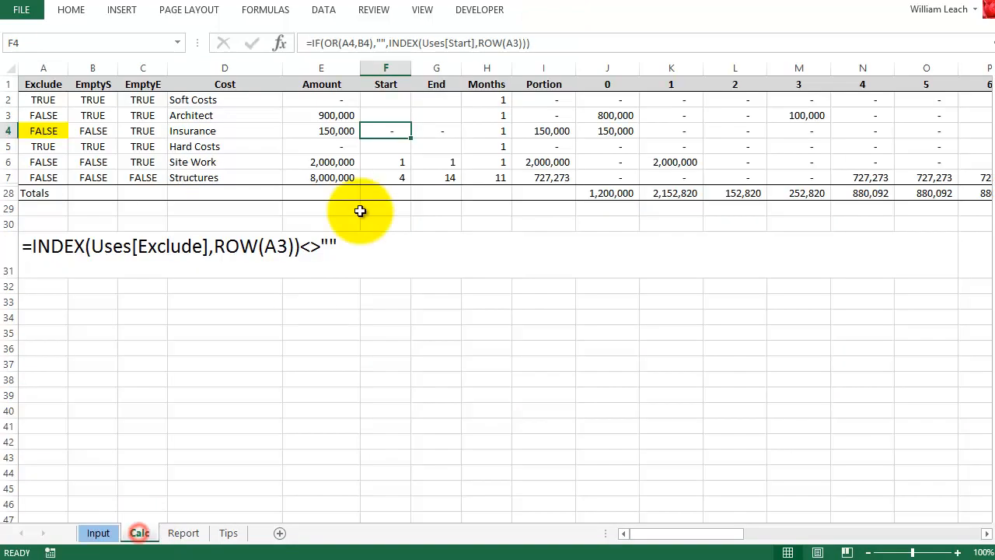
Switch the formula display below the Calc table to show the formula of cell C4, the Insurance row's EmptyE test.
left_click(156, 133)
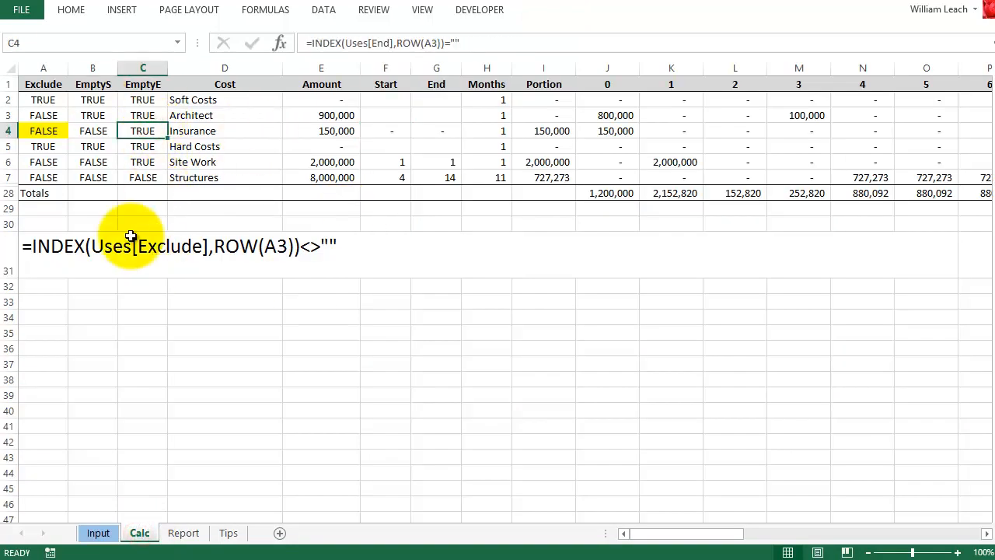
left_click(137, 224)
left_click(176, 223)
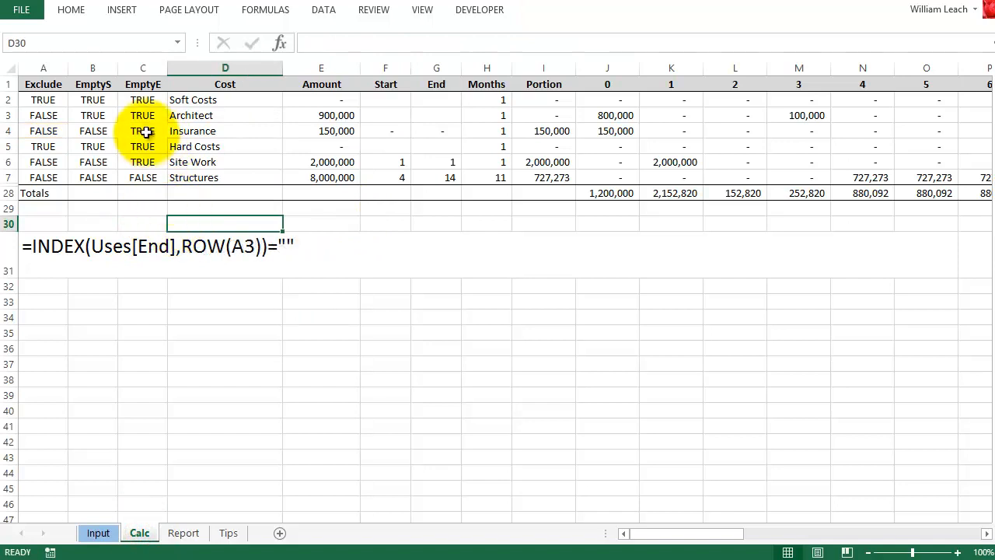
Inspect how the Insurance row's EmptyE, End and Start formulas on the Calc sheet relate to each other.
left_click(148, 131)
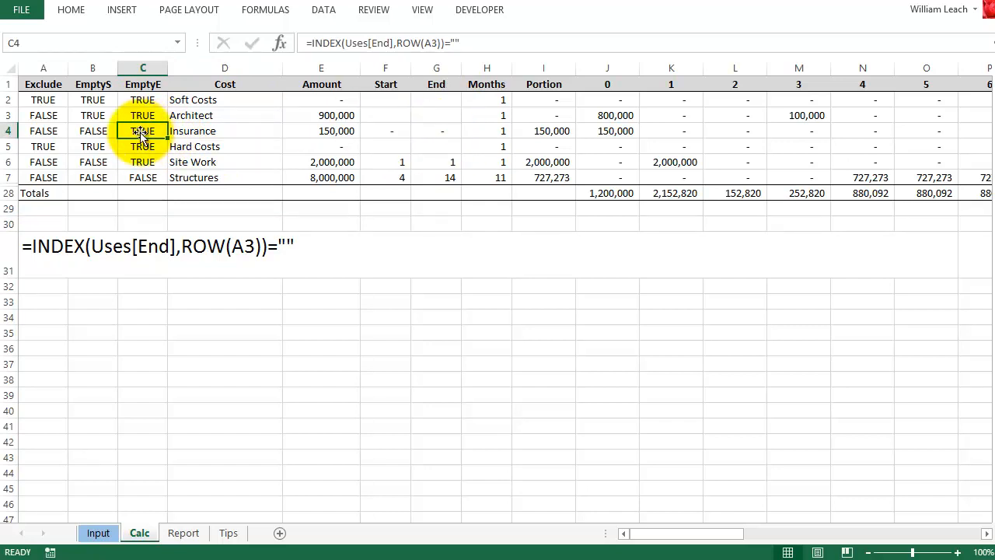
left_click(436, 130)
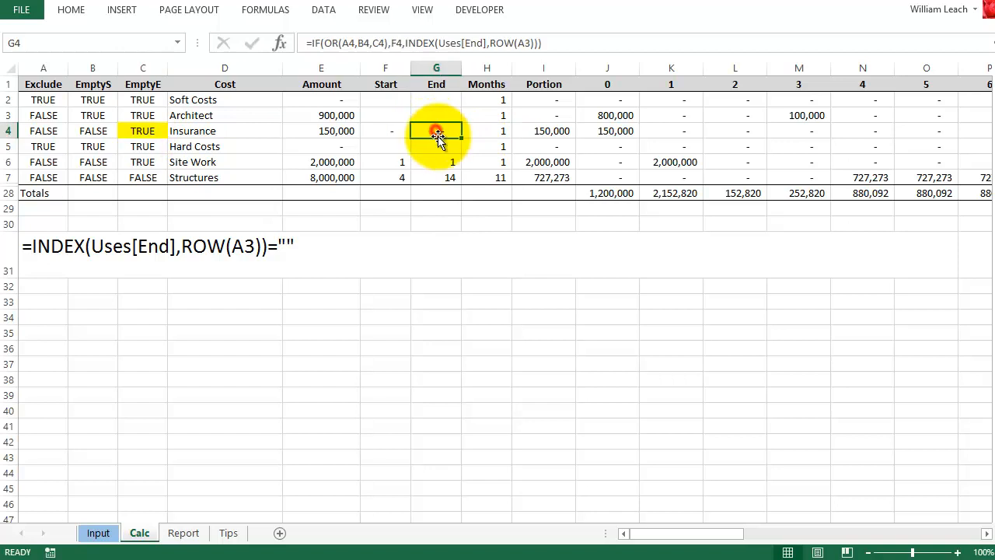
left_click(385, 131)
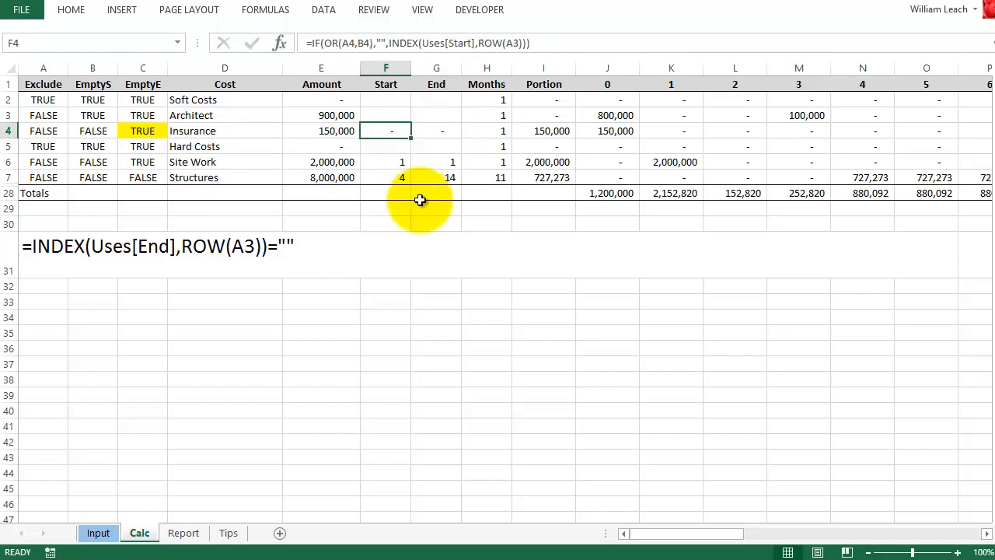
left_click(140, 130)
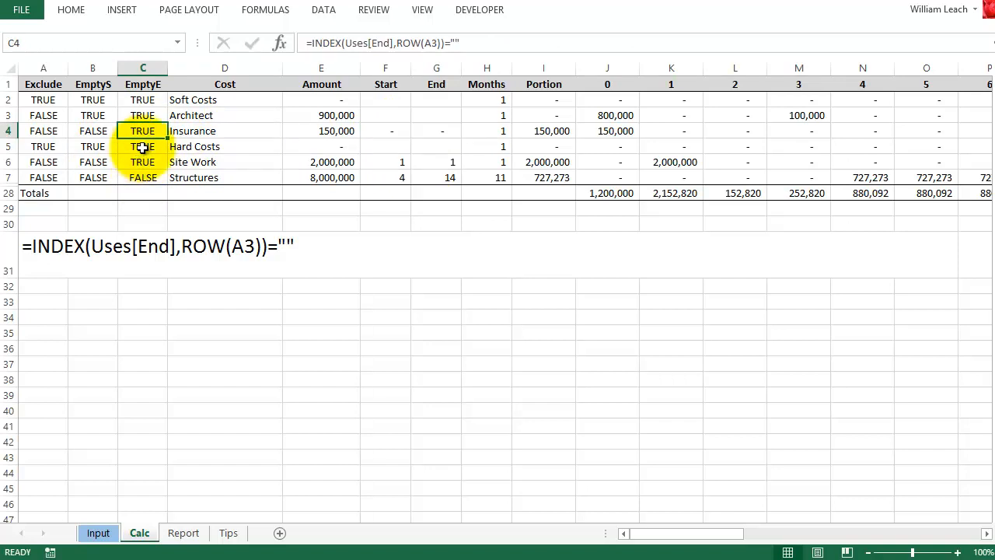
Enter an x in row 30 under Cost to display the Insurance row's Cost formula, followed by its Amount formula.
left_click(189, 223)
type("x")
key("Tab")
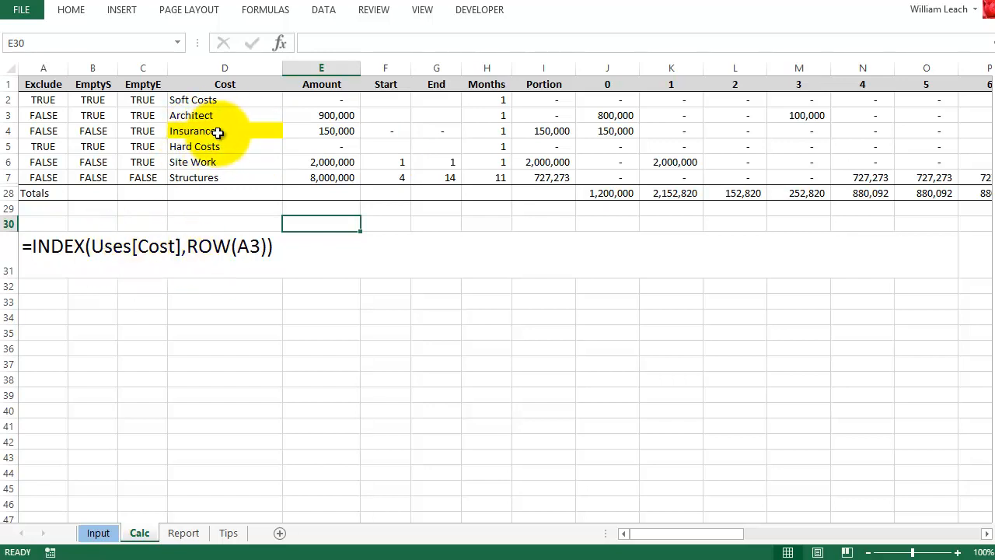
key("Right")
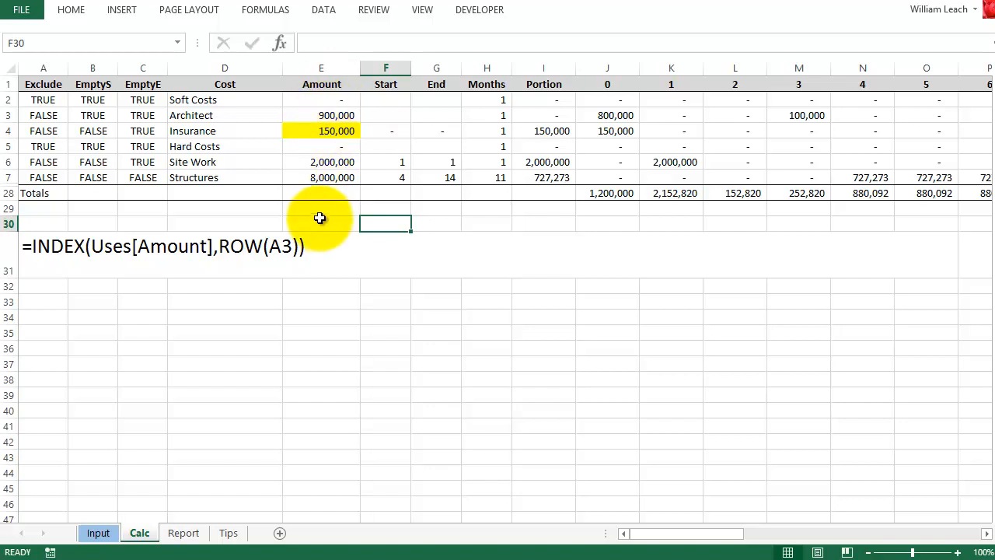
Examine the Uses[Amount] array argument in the Insurance row's Amount formula without changing the formula.
double_click(321, 129)
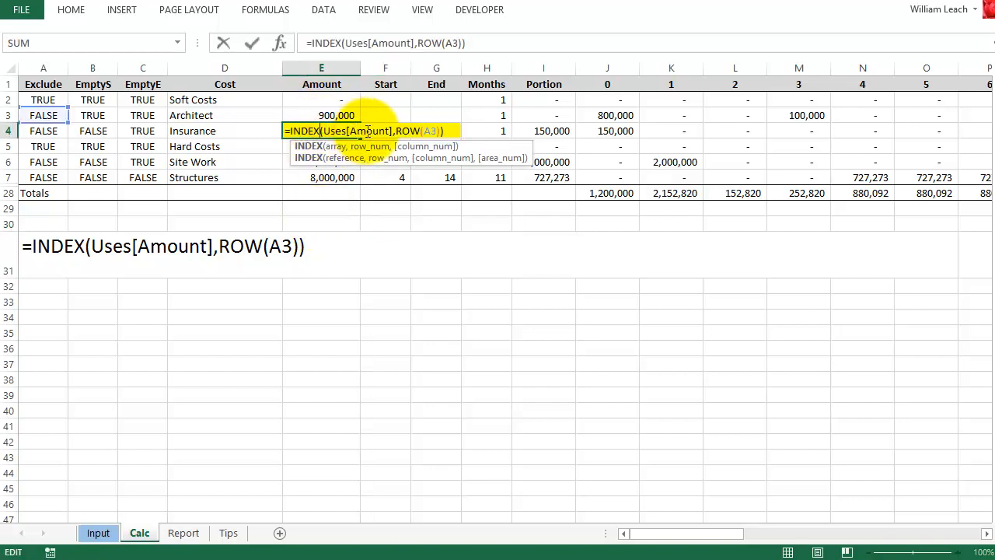
left_click_drag(325, 131, 392, 130)
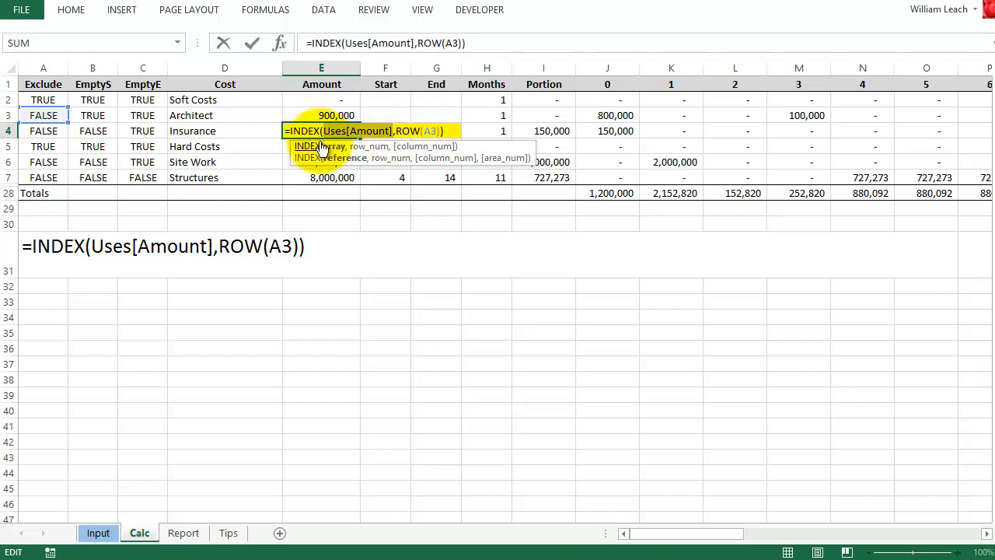
key("Escape")
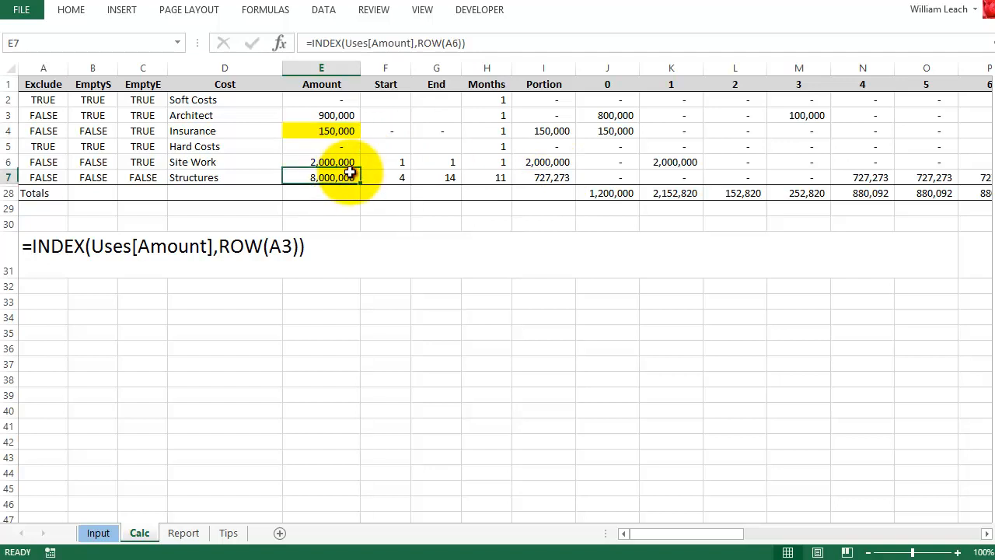
Check how the Structures row's Portion formula relates to its Amount and Months cells.
left_click(492, 181)
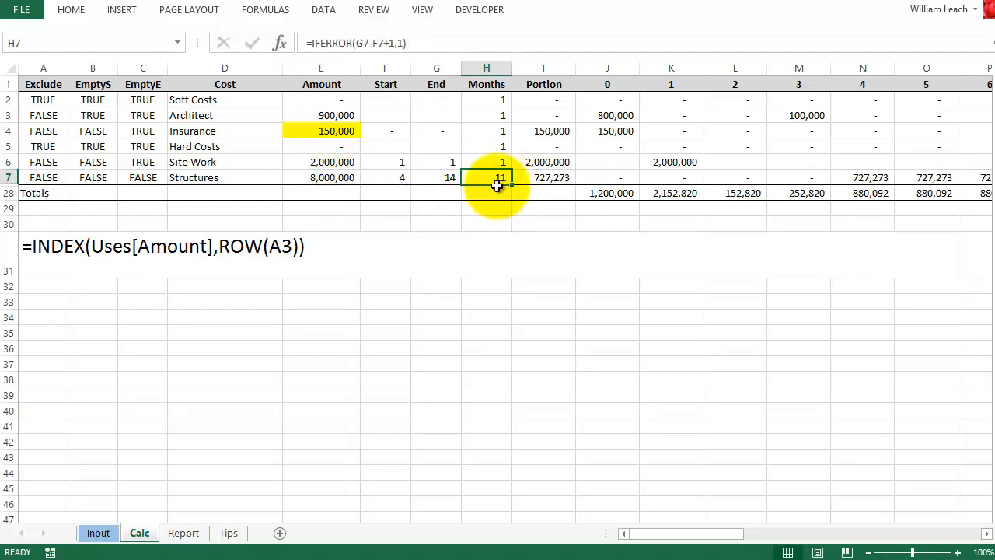
left_click(336, 179)
left_click(547, 177)
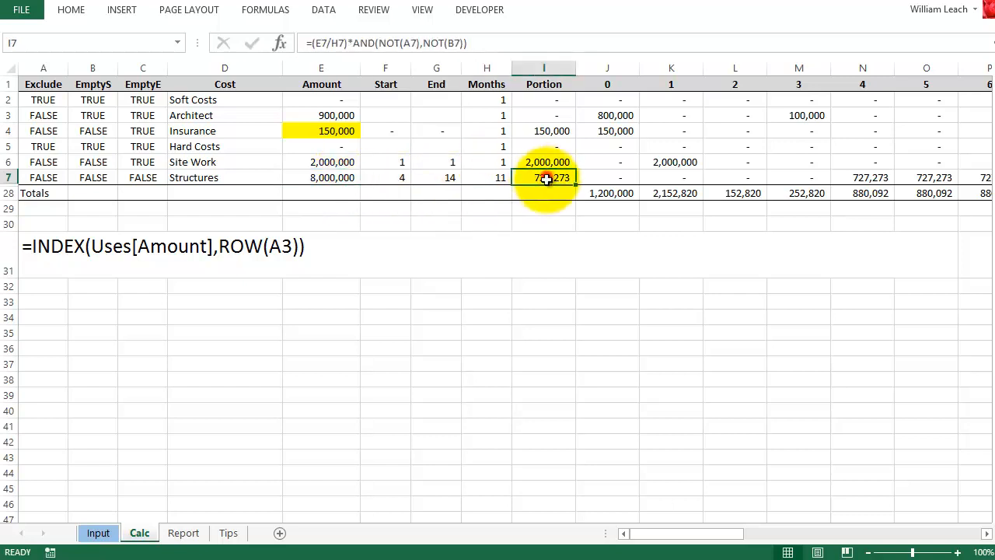
Enter an x in row 30 under Start to display the Insurance row's Start formula, and examine its Uses[Start] argument.
left_click(389, 221)
type("x")
key("Tab")
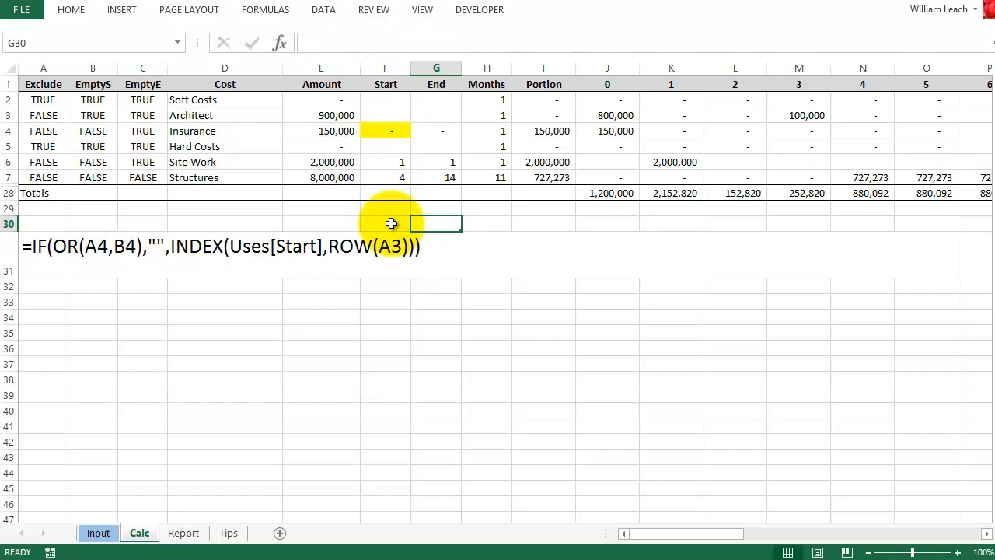
double_click(388, 131)
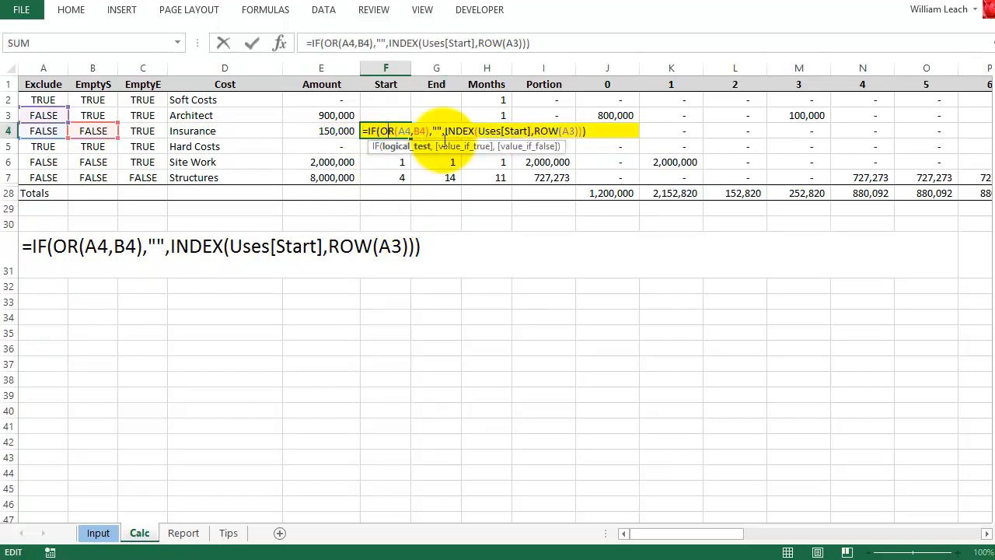
left_click_drag(478, 130, 531, 126)
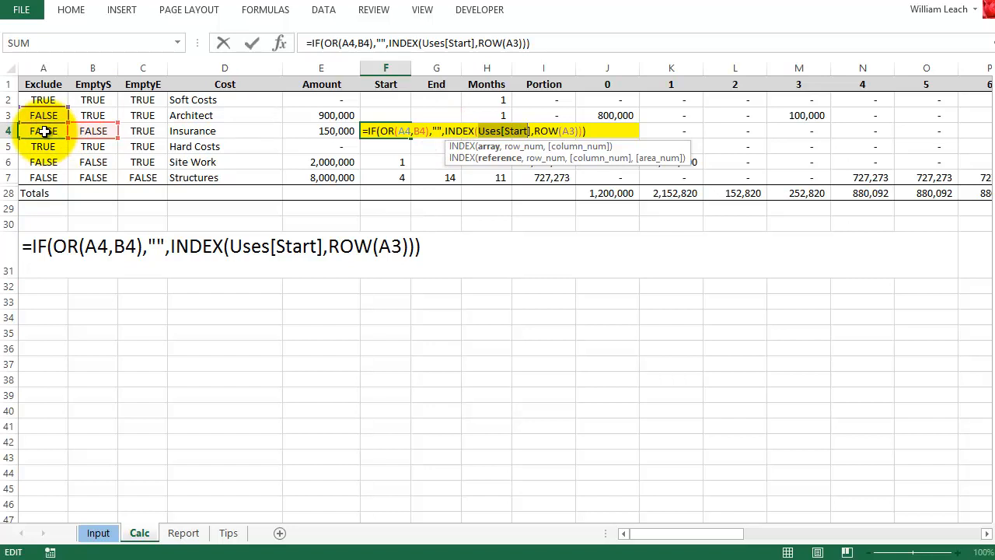
key("ctrl+Return")
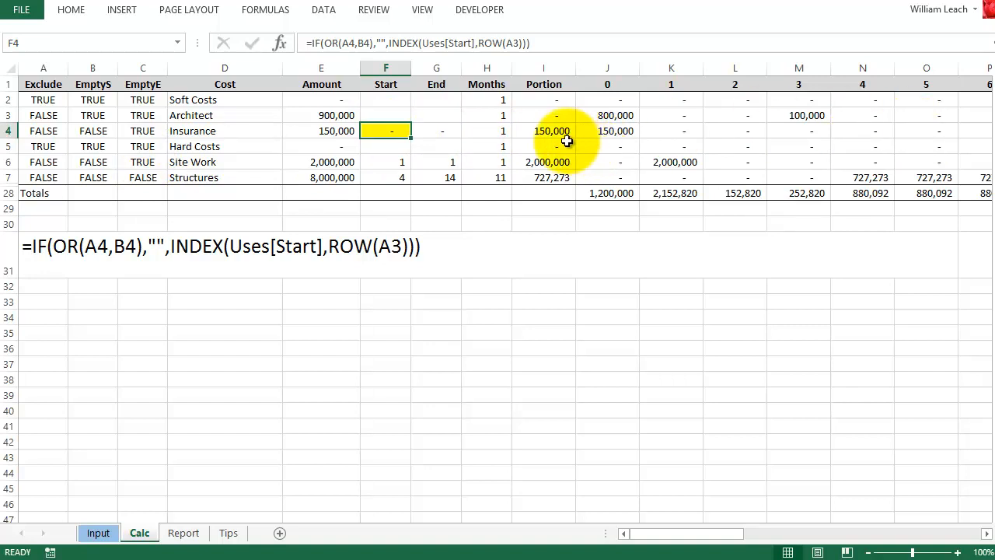
Display the Insurance row's End formula below the table and inspect the cells it references, leaving the formula intact.
left_click(424, 211)
left_click(445, 131)
double_click(448, 132)
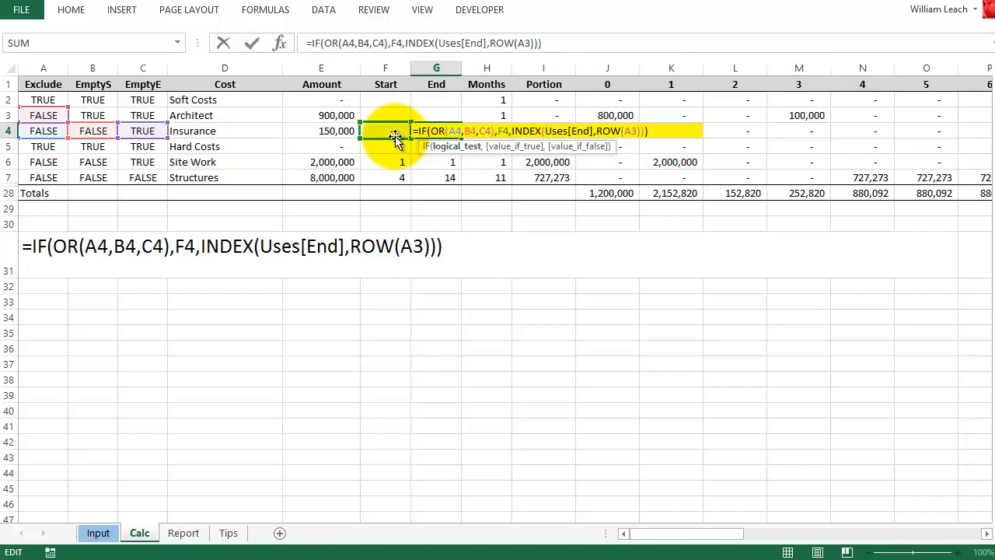
key("ctrl+Return")
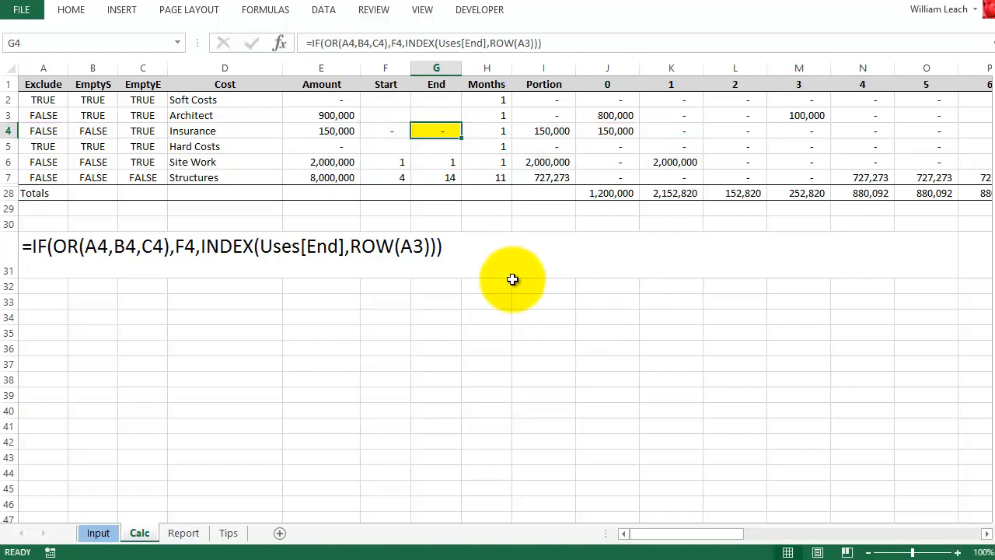
Enter "a" in row 30 under Months to display the Insurance row's Months formula, and examine its IFERROR arguments.
left_click(488, 226)
type("a")
key("Tab")
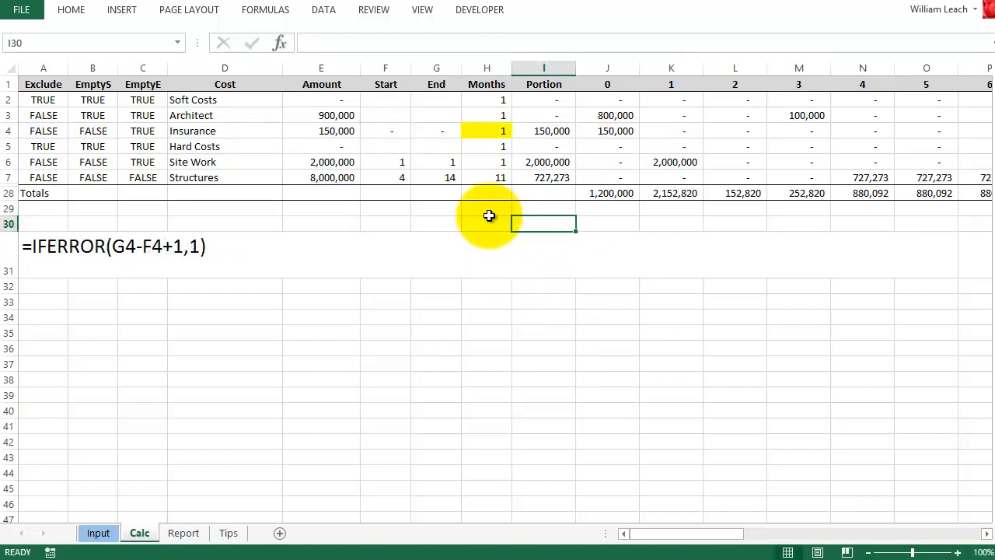
double_click(489, 131)
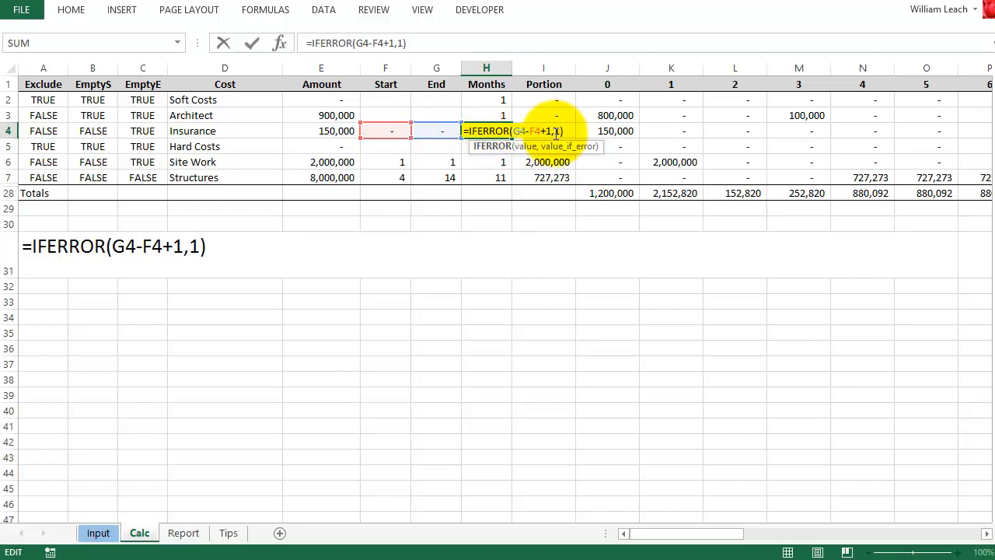
key("Return")
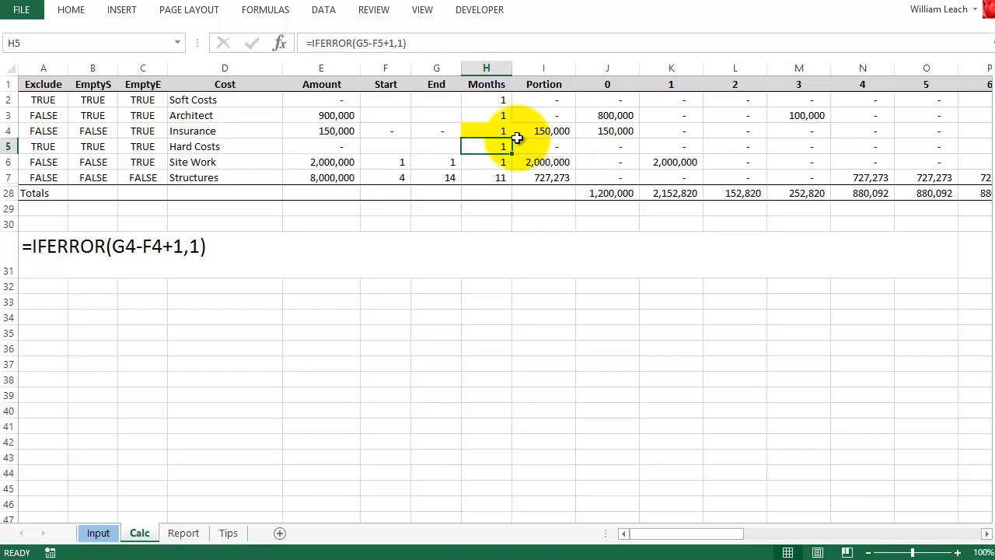
Enter "a" in row 30 under Portion to display the Insurance row's Portion formula, and examine its AND(NOT(A4),NOT(B4)) factor.
left_click(553, 134)
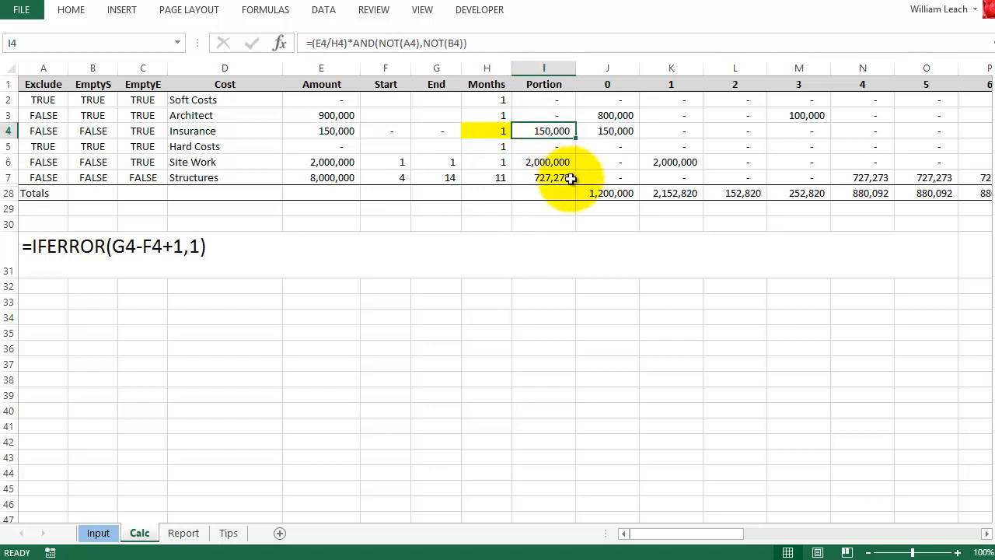
left_click(540, 223)
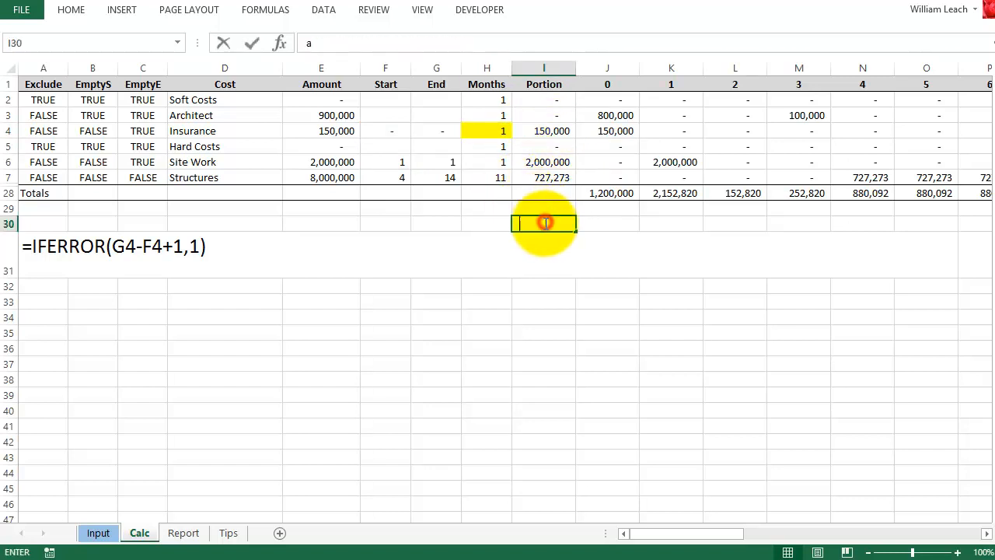
key("Right")
double_click(552, 131)
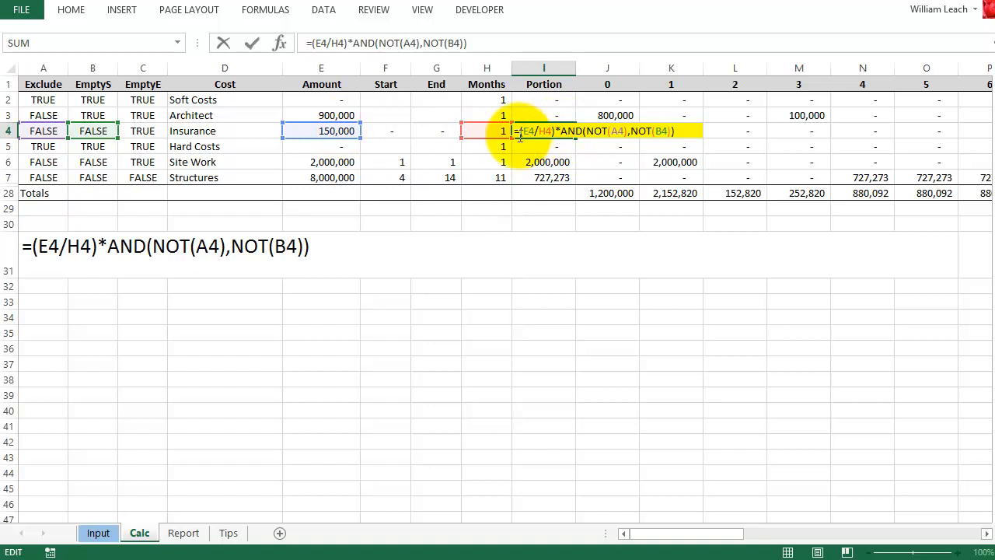
left_click_drag(567, 130, 684, 142)
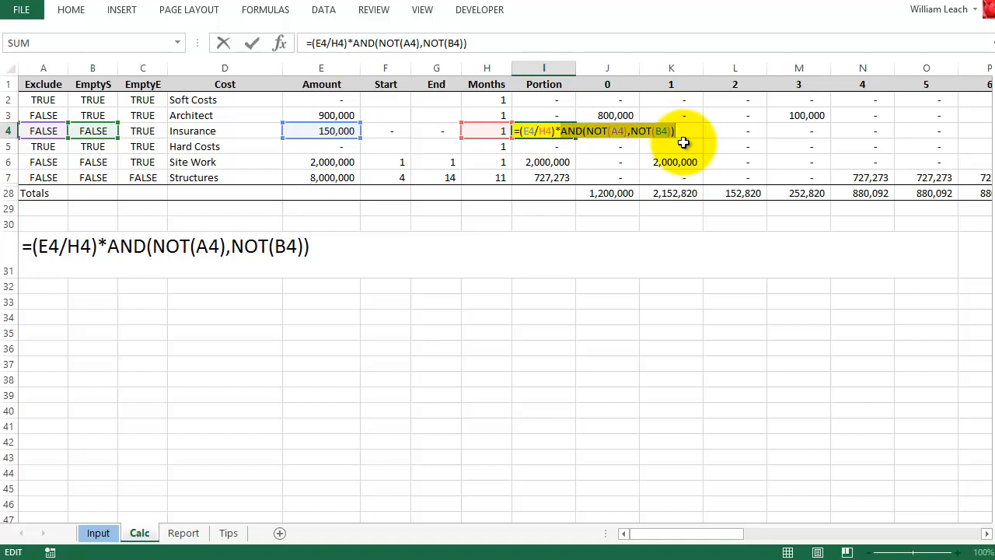
key("Escape")
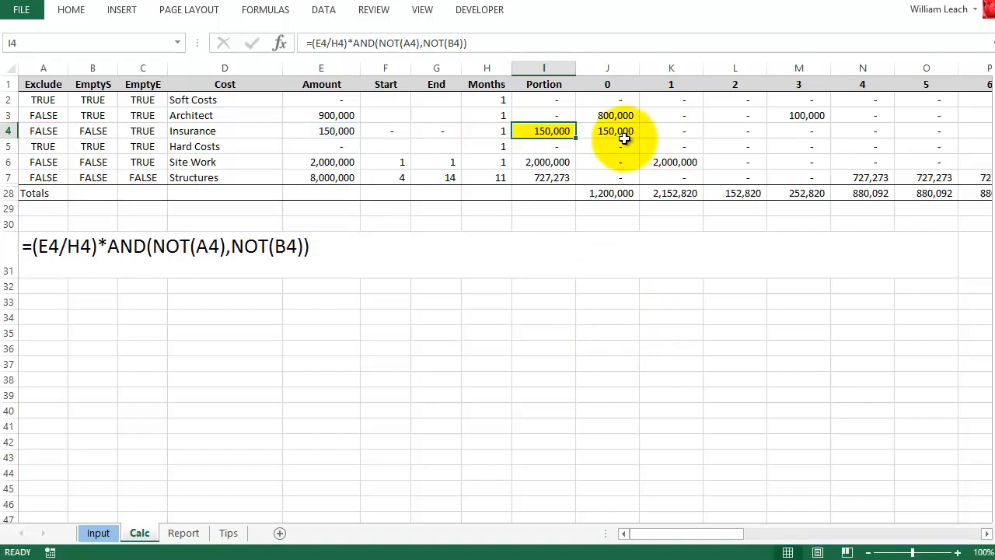
Enter "a" in row 30 under month 0 to display the Insurance row's month 0 formula, and select that formula's cell.
left_click(593, 225)
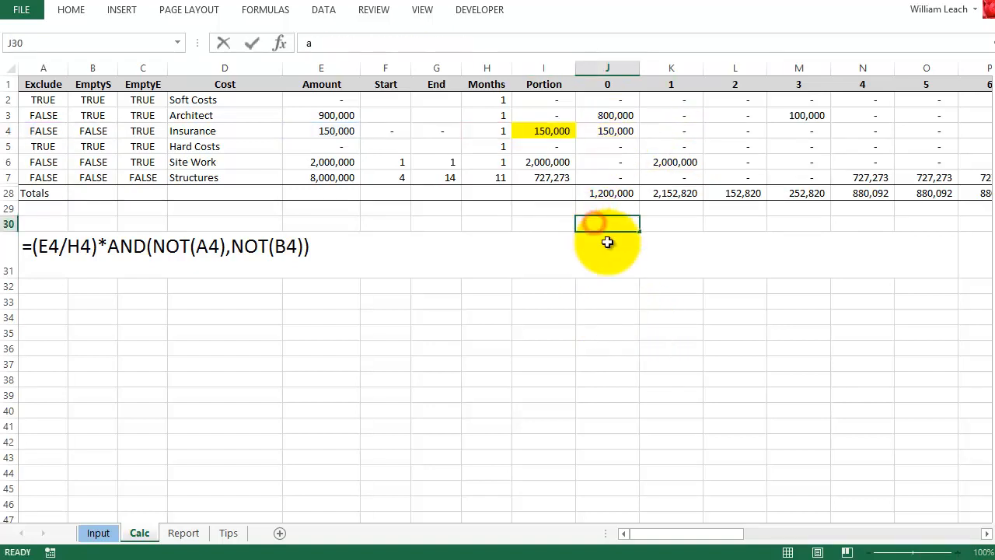
key("Right")
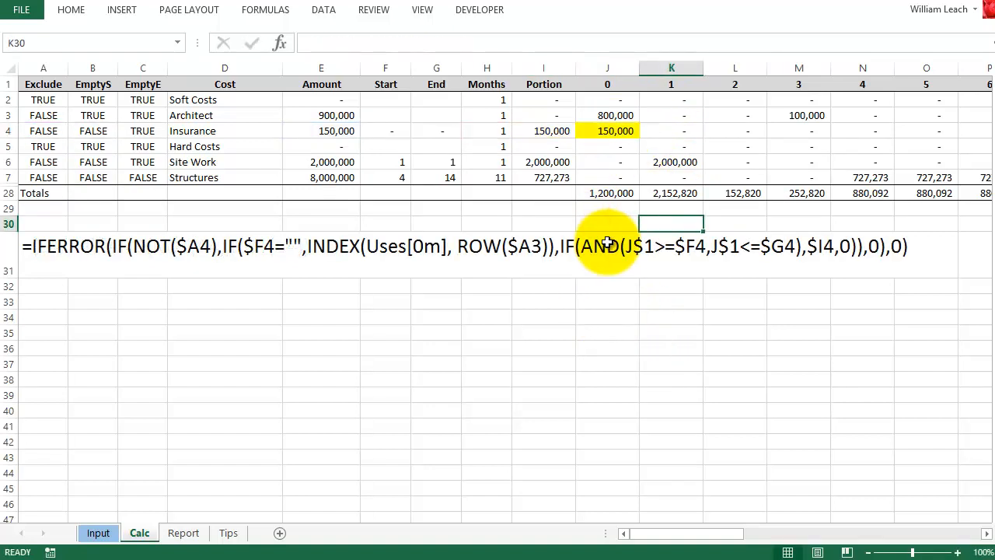
left_click(610, 128)
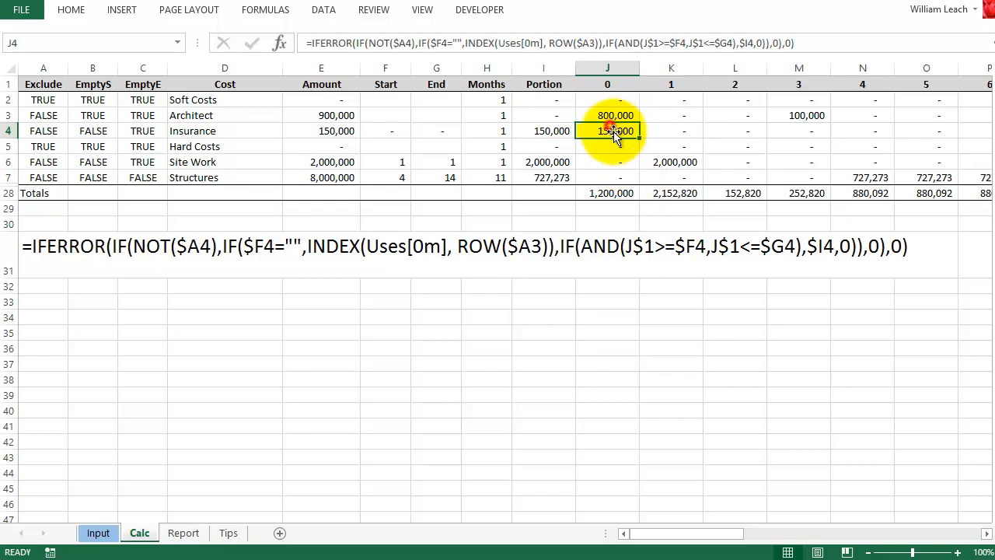
Compare the Soft Costs row's month 0 formula with its Cost label cell.
left_click(615, 101)
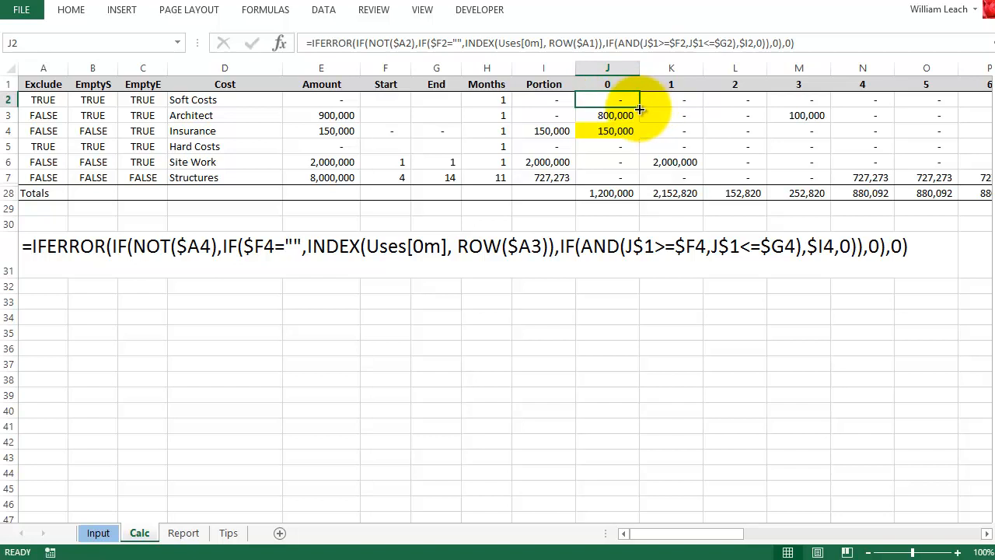
mouse_move(639, 109)
left_mouse_down()
mouse_move(638, 121)
mouse_move(641, 102)
mouse_move(958, 113)
mouse_move(769, 97)
mouse_move(639, 104)
mouse_move(640, 115)
left_mouse_up()
left_click(225, 102)
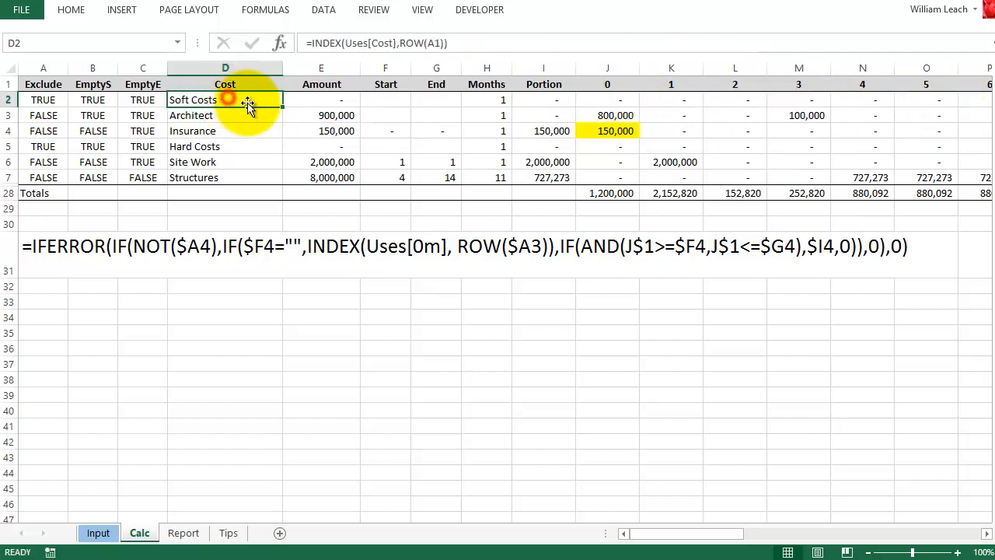
left_click(618, 101)
Examine the Architect row's monthly formulas for months 0 to 3 against its Cost label.
left_click(200, 117)
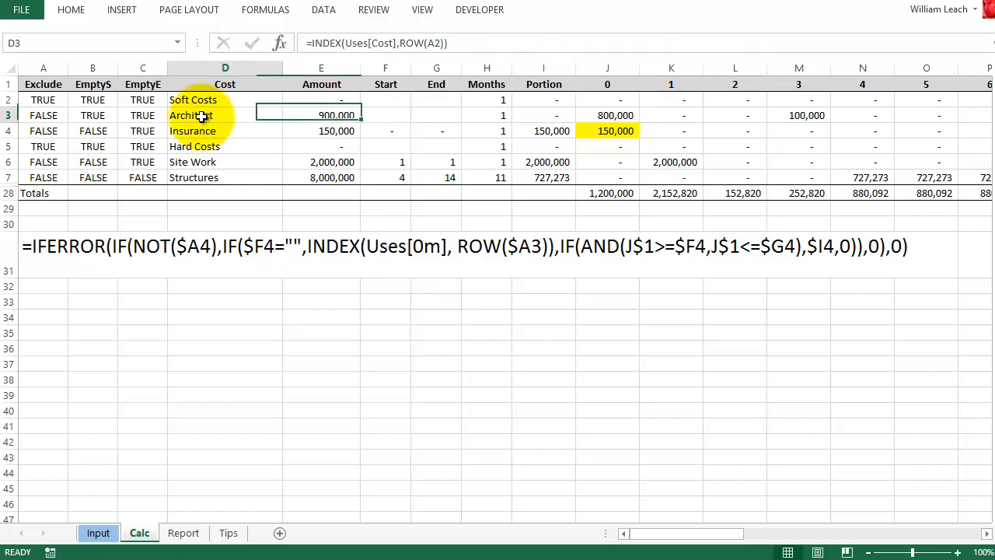
left_click(632, 113)
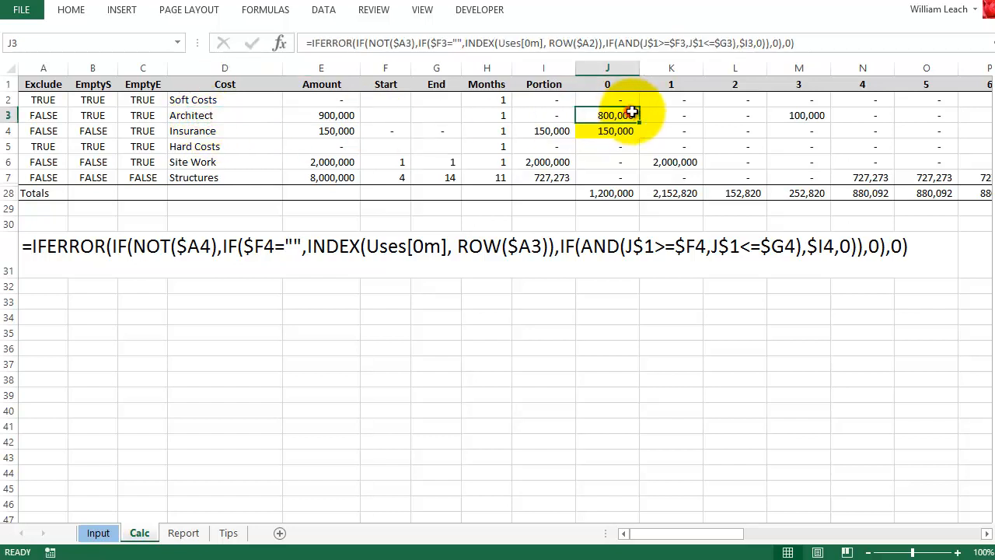
left_click(210, 114)
left_click(698, 115)
left_click(743, 117)
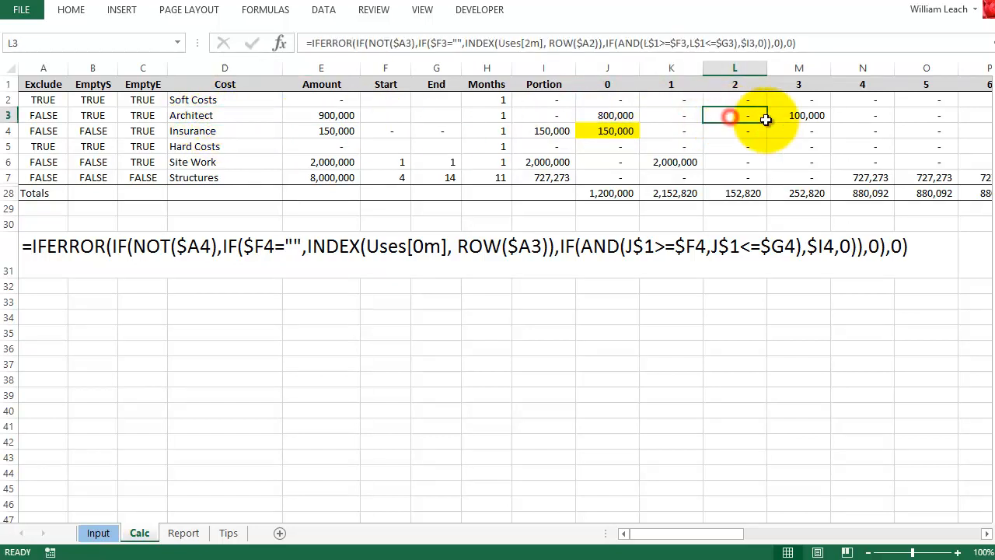
left_click(814, 115)
Review the monthly formula block and cost labels, comparing the Insurance row's month 1 and month 0 formulas.
left_click_drag(608, 100, 929, 165)
left_click_drag(190, 115, 198, 148)
left_click(664, 131)
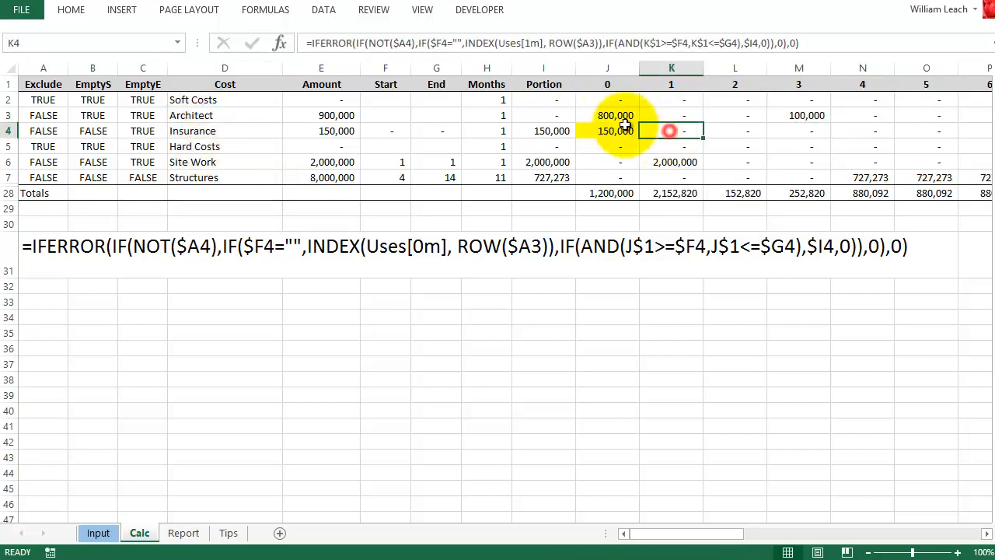
left_click(615, 131)
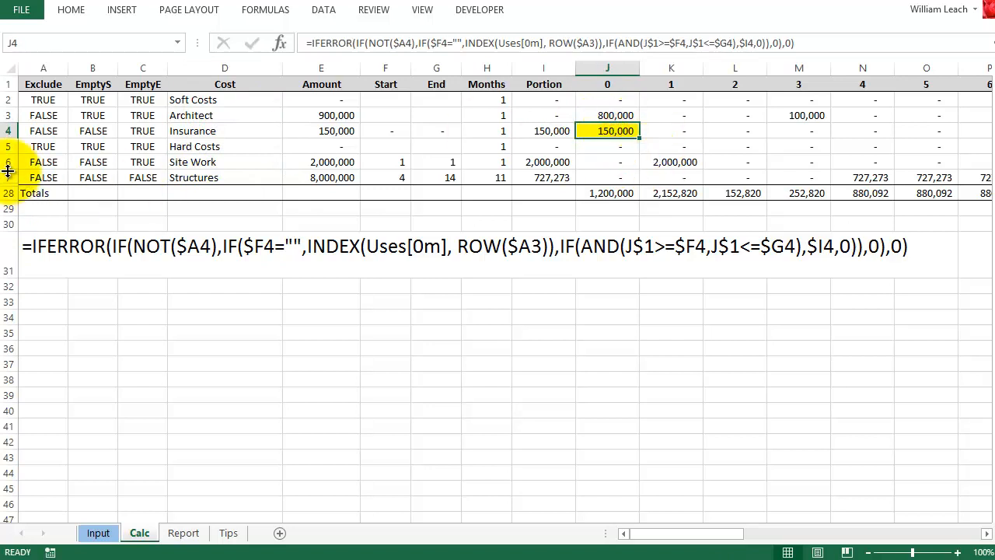
Unhide the hidden rows between the Structures row and the Totals row on the Calc sheet.
left_click_drag(8, 177, 8, 198)
right_click(8, 197)
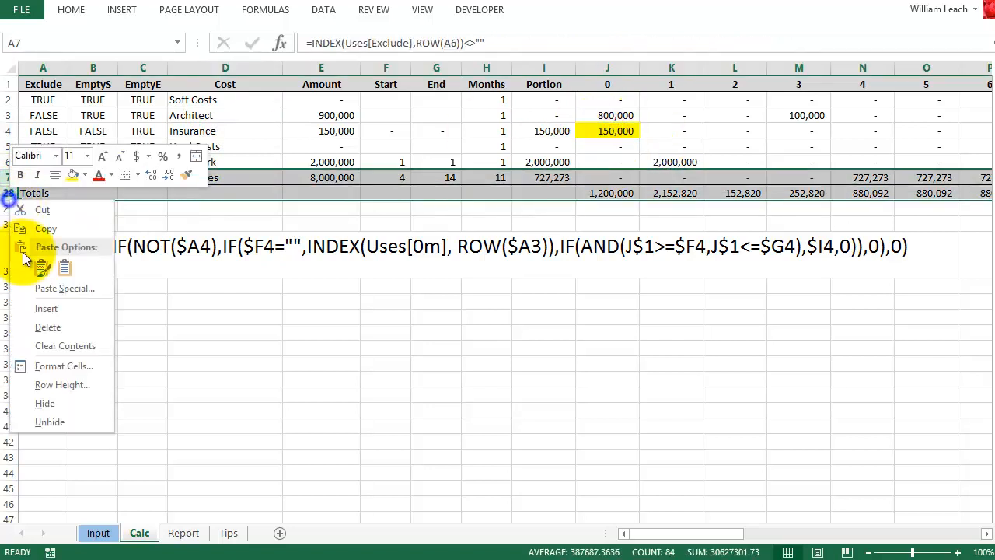
left_click(60, 420)
left_click(655, 455)
Examine the monthly allocations for Project Contingency from month 7 to 15 and for Structures from month 4 to 14.
left_click_drag(639, 533, 733, 548)
left_click_drag(436, 284, 937, 292)
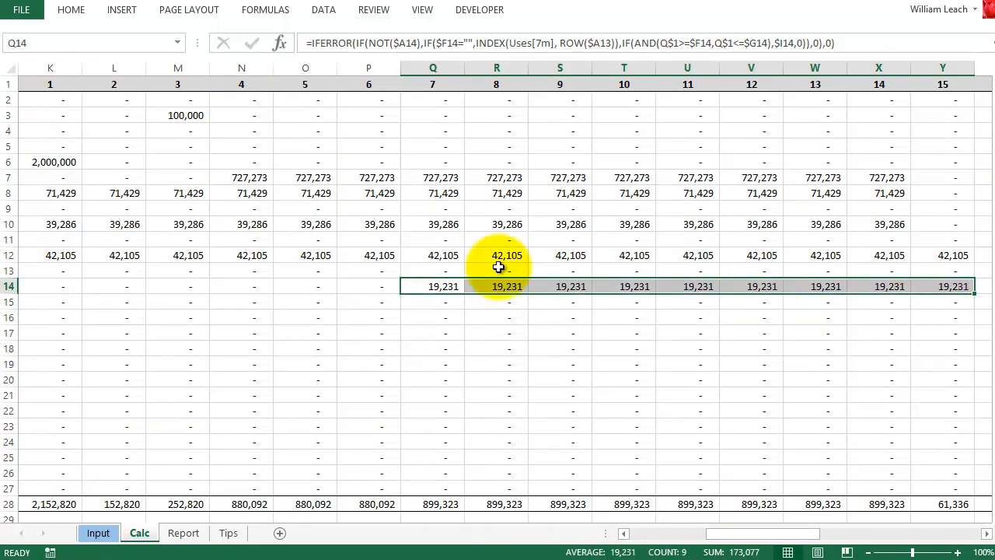
left_click_drag(247, 178, 884, 180)
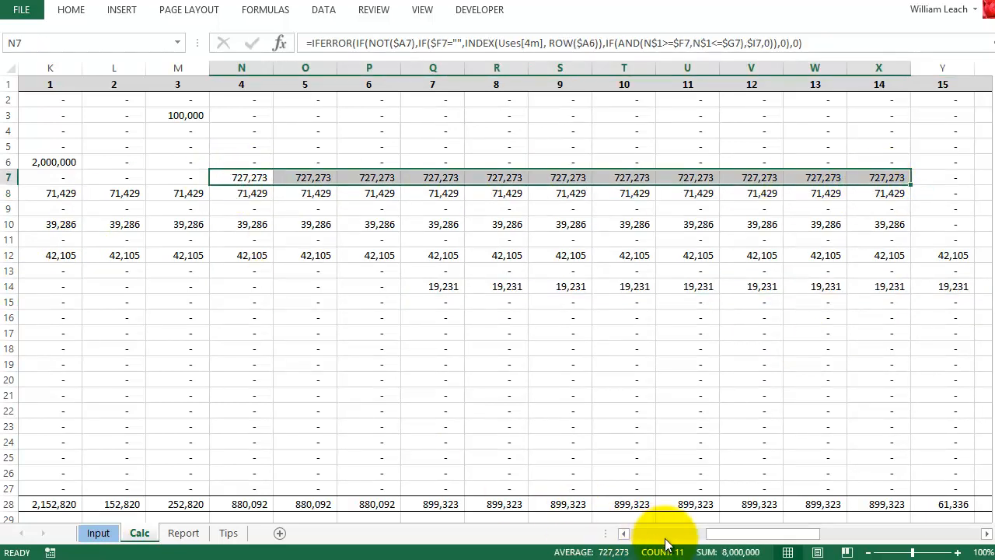
Check the Architect row's month 0 and month 3 cells and their formulas.
left_click(688, 533)
left_click(615, 117)
left_click(801, 115)
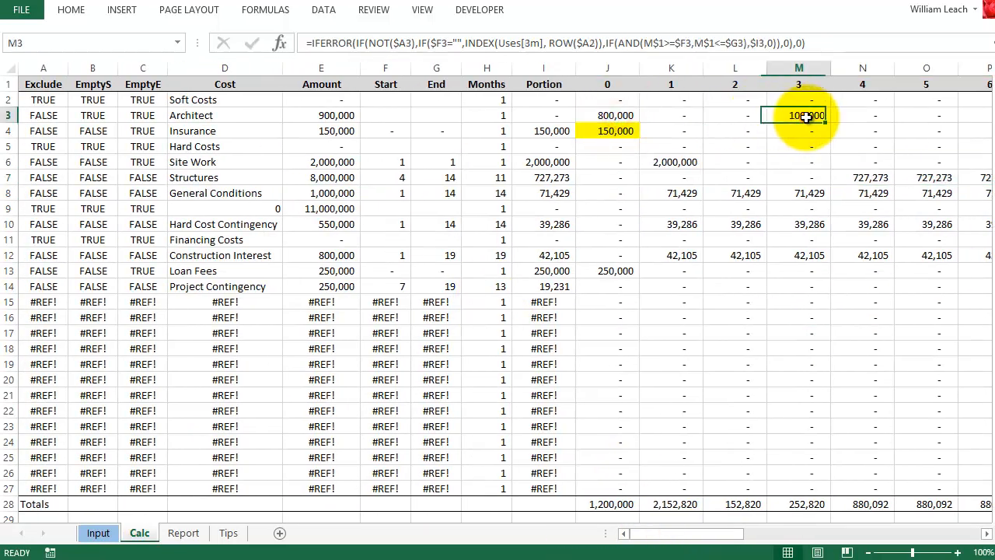
Check the Loan Fees amount and month 0 cell, plus the Construction Interest and Hard Cost Contingency monthly allocations.
left_click(610, 272)
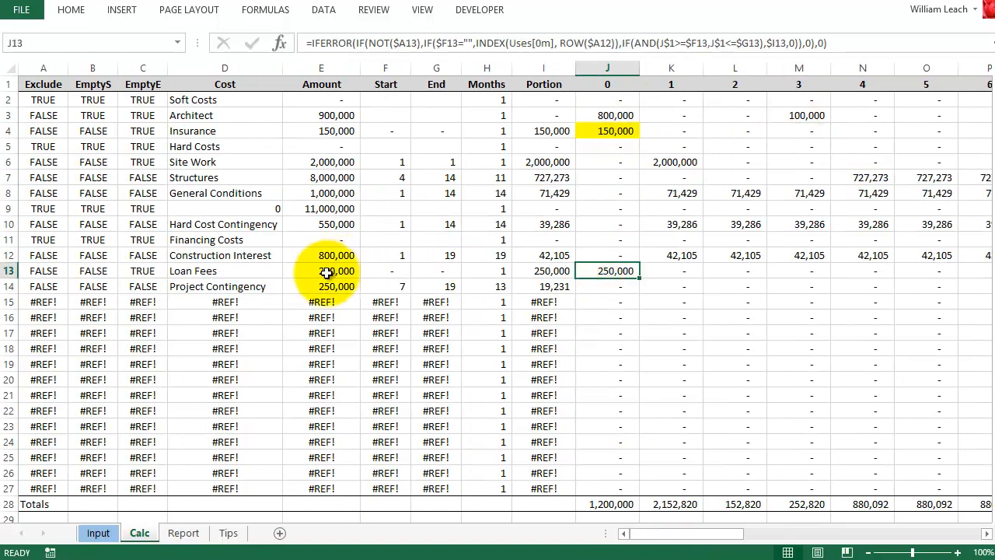
left_click(321, 272)
left_click(600, 271)
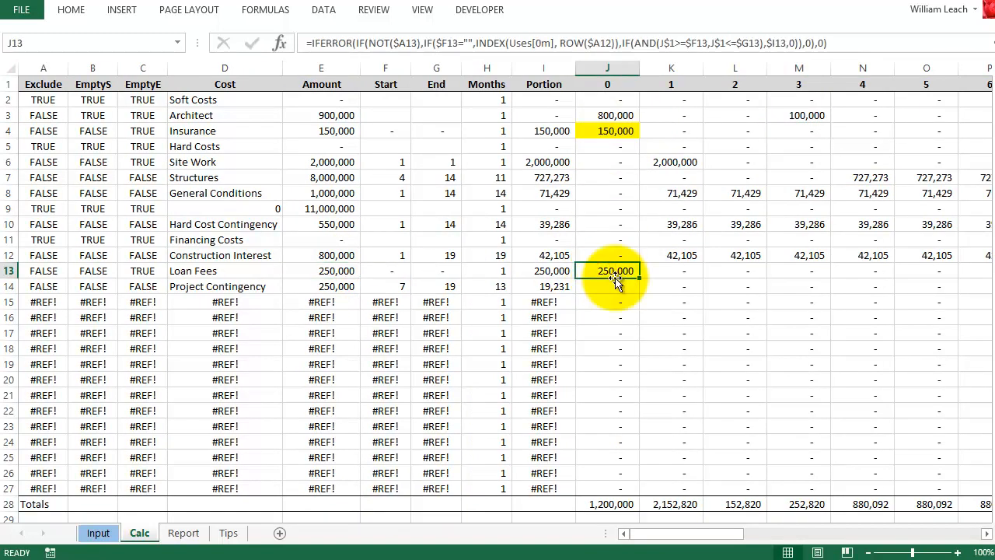
left_click(754, 257)
left_click(800, 225)
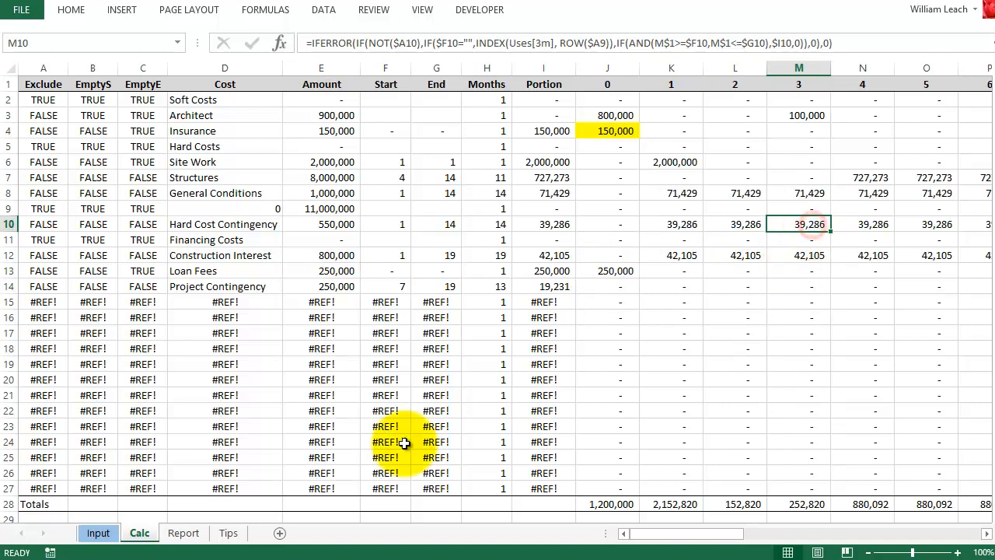
Look at the Report sheet, then review the month 0 formulas for Insurance and Soft Costs on the Calc sheet.
left_click(183, 533)
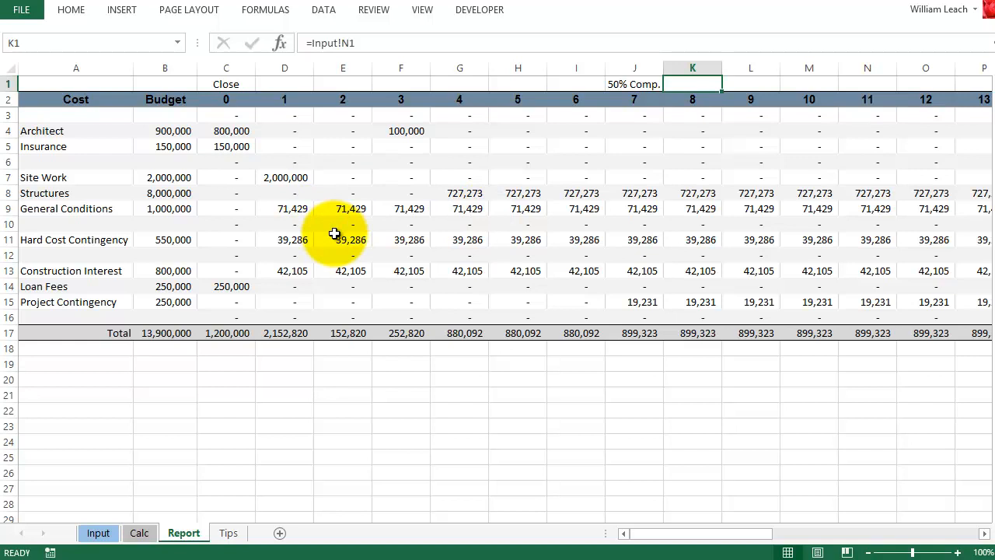
left_click(140, 532)
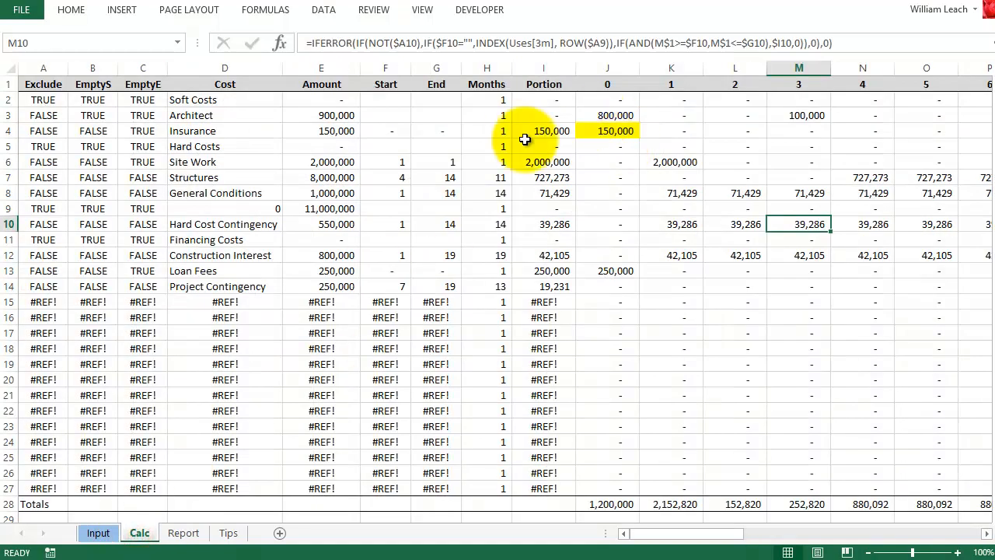
left_click(614, 128)
left_click(574, 43)
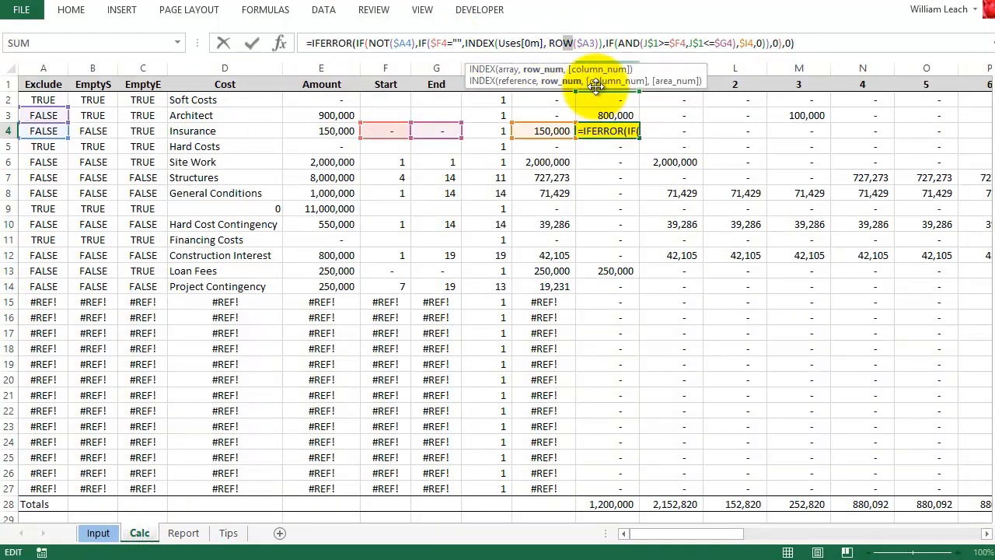
key("Escape")
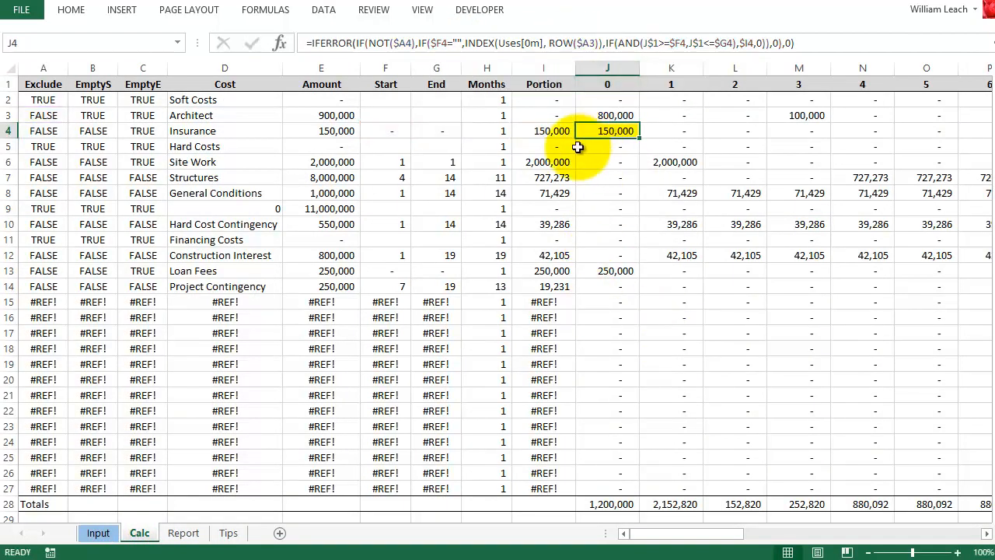
left_click(610, 99)
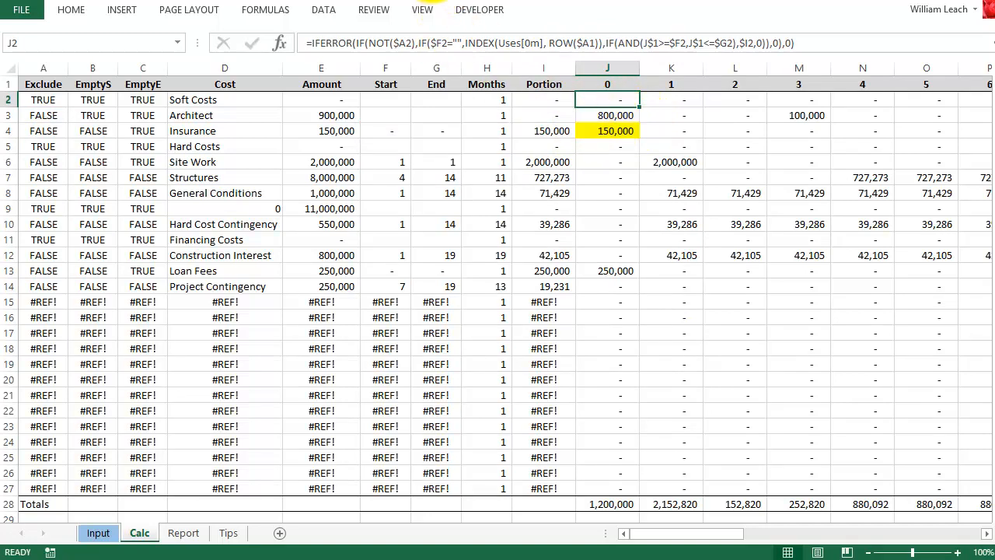
Switch to the Word document and change the "Start method" line to "If Start month is empty".
key("alt+Tab")
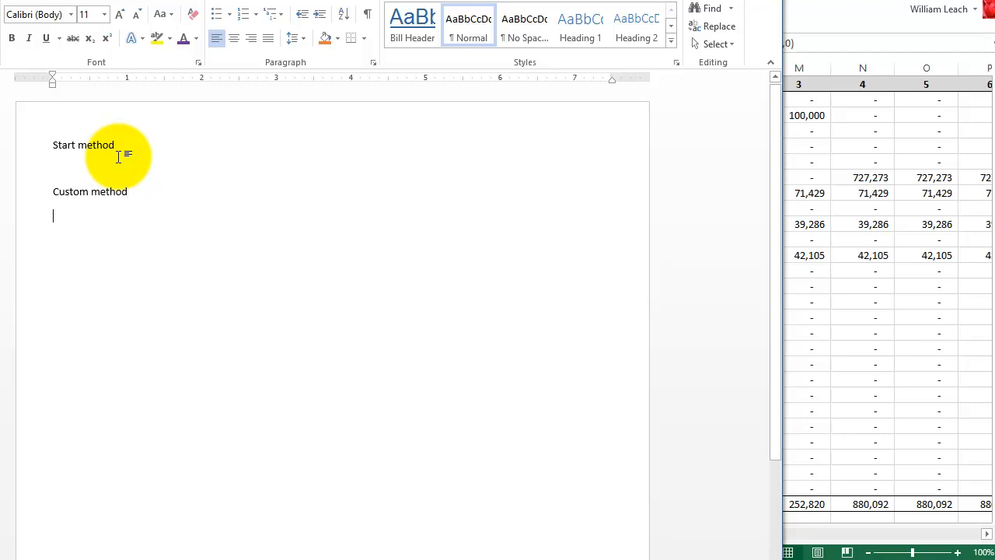
left_click(52, 143)
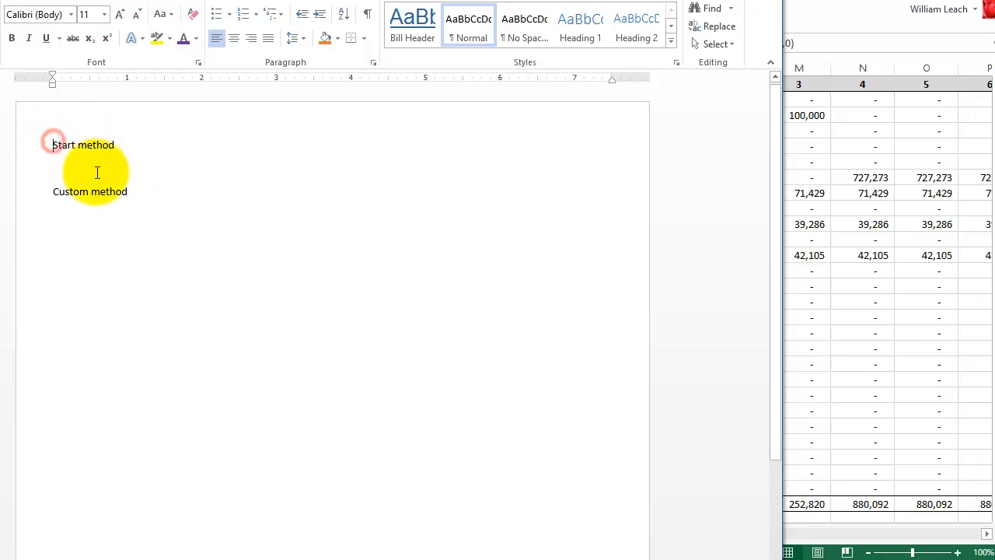
type("If")
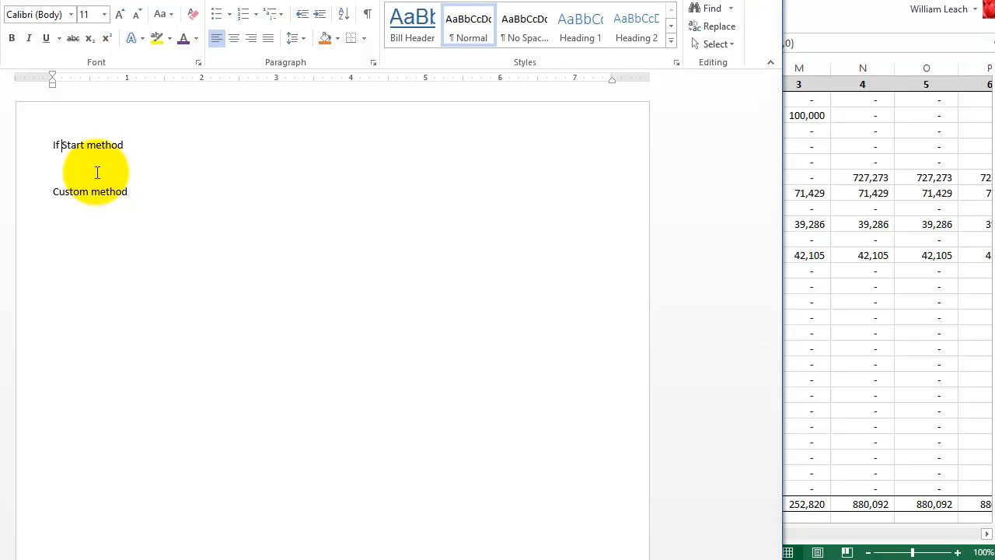
double_click(106, 146)
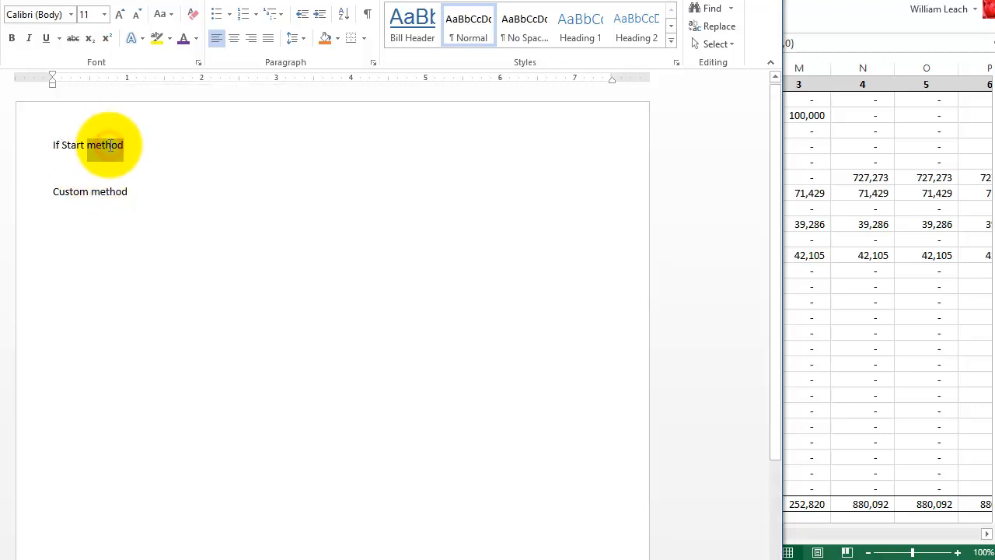
type("mont")
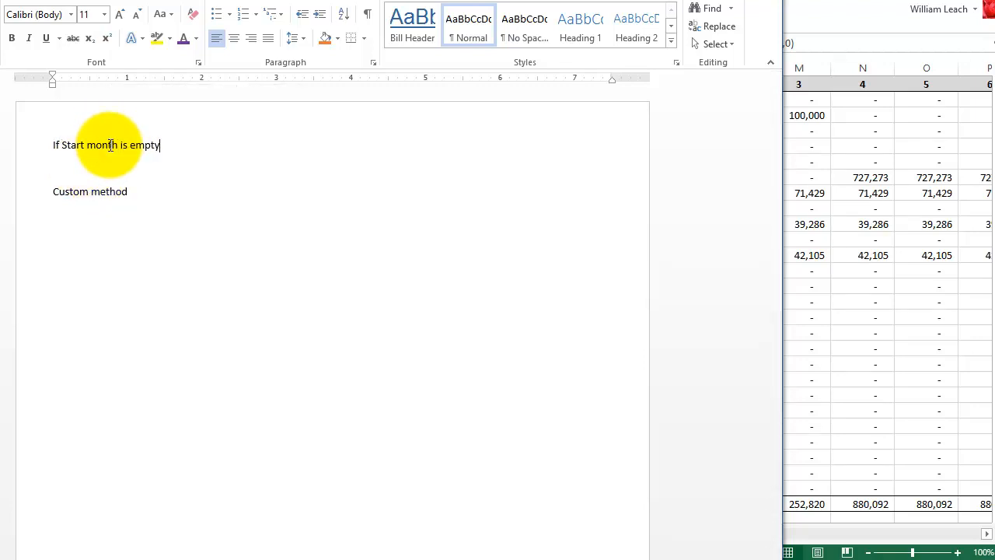
type("h is empty")
Add the lines "Then do something", "Otherwise", "Do custom" and "End if statement" below it, and delete the "Custom method" line.
key("Return")
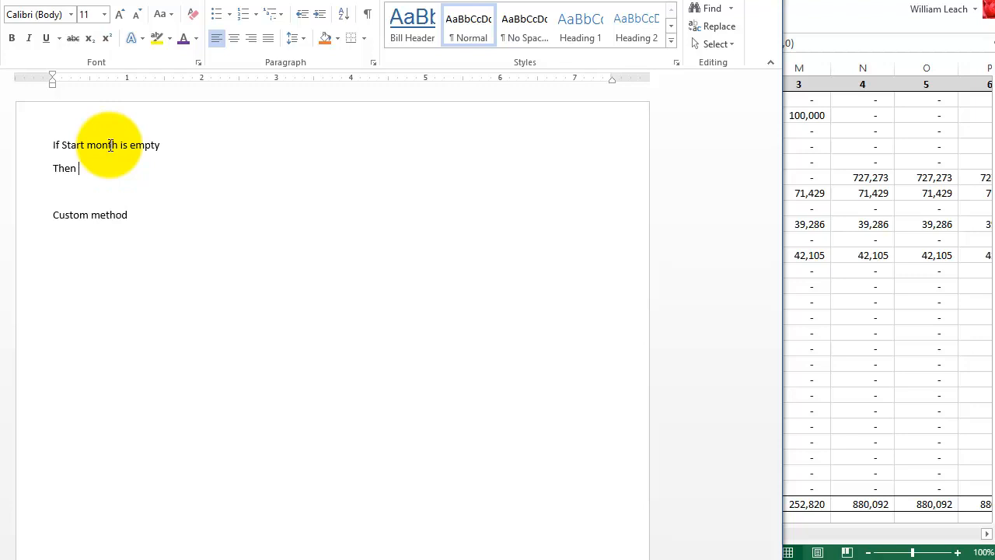
type("Then do something")
key("Return")
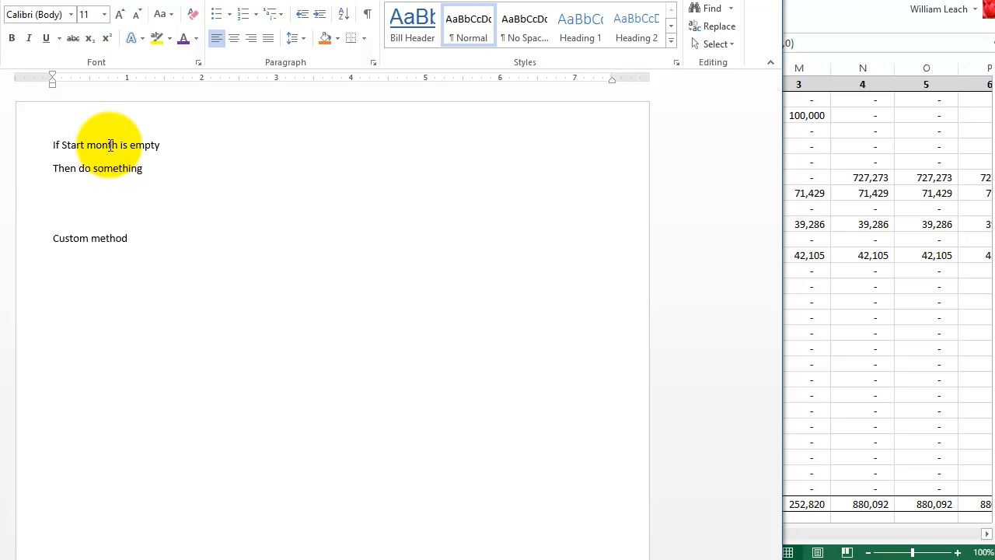
type("otherwise")
key("Return")
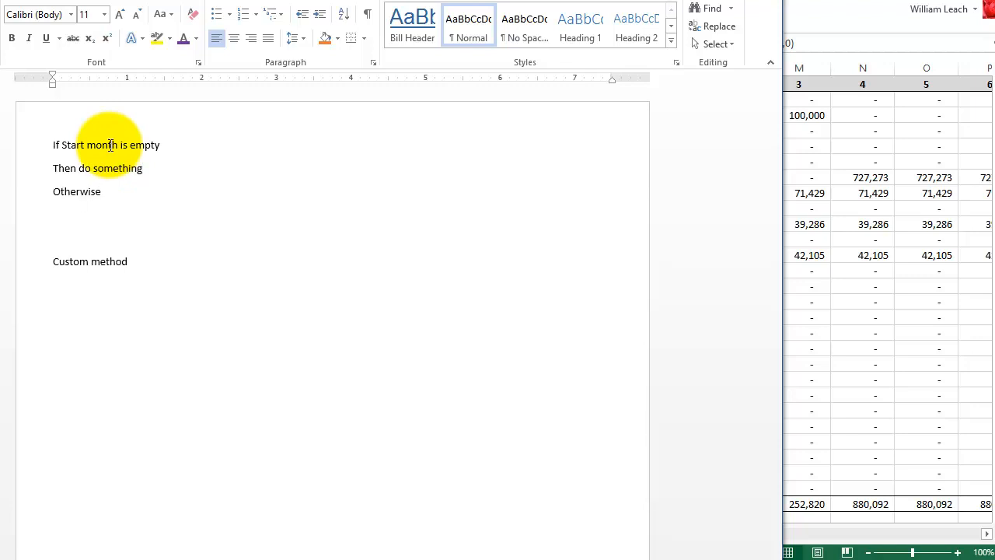
key("Return")
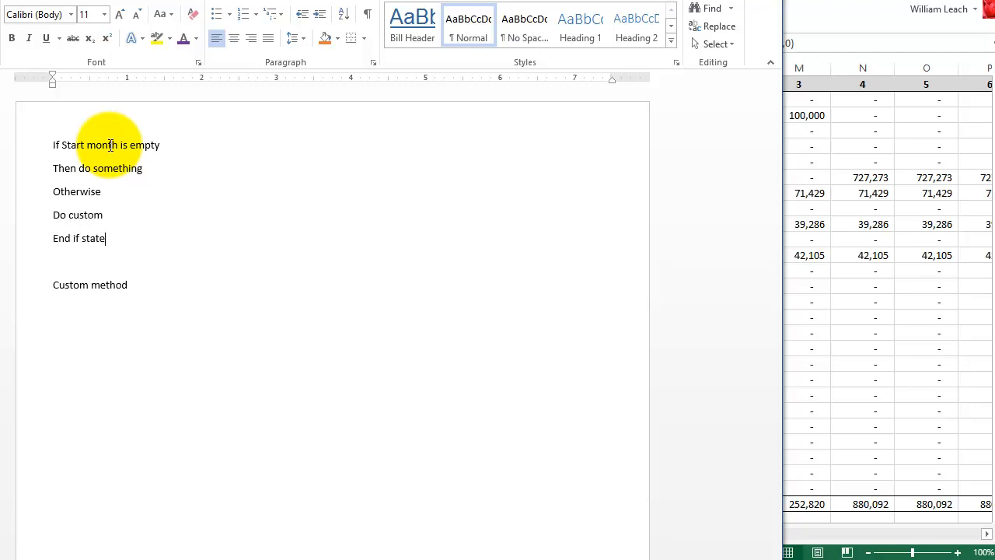
left_click_drag(140, 286, 16, 289)
key("BackSpace")
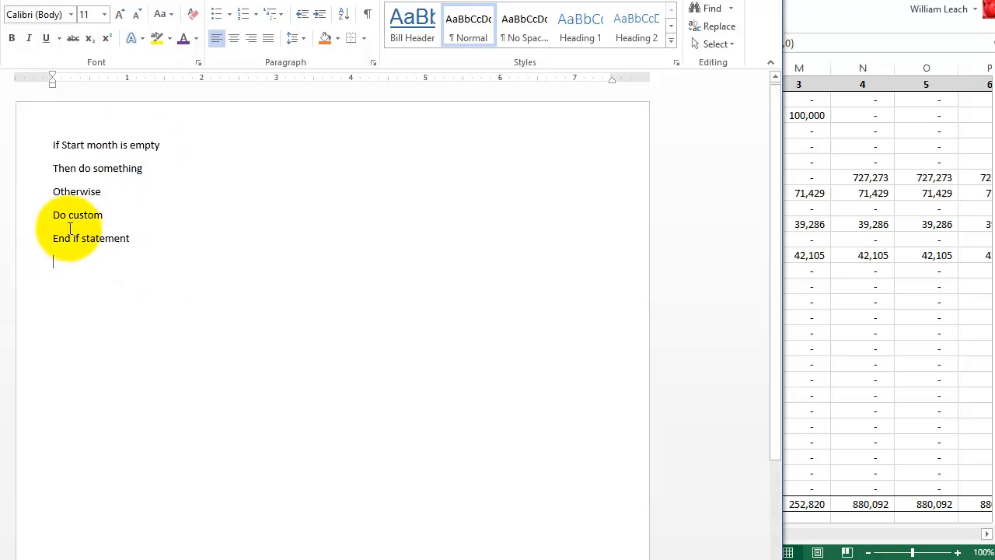
left_click(28, 217)
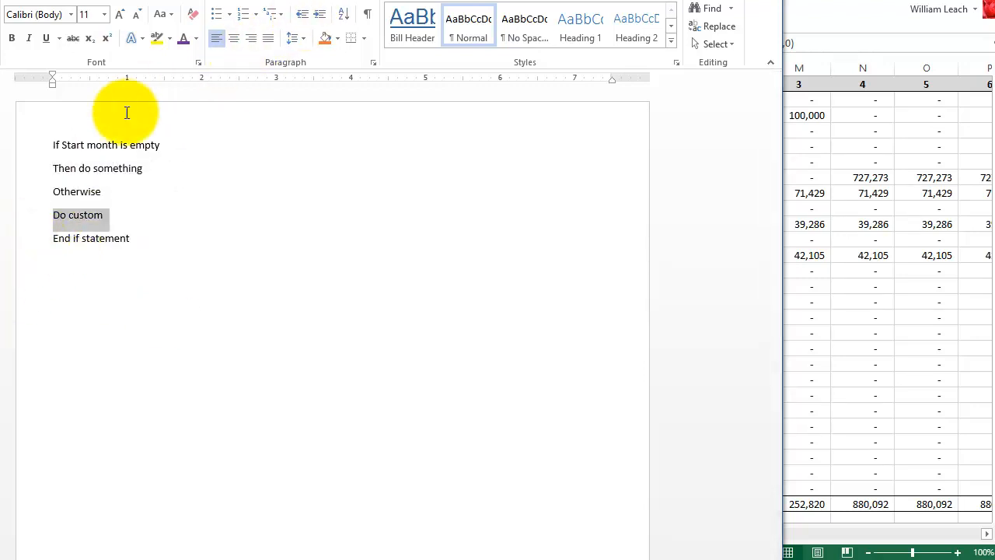
left_click(39, 168, "shift")
left_click(169, 225)
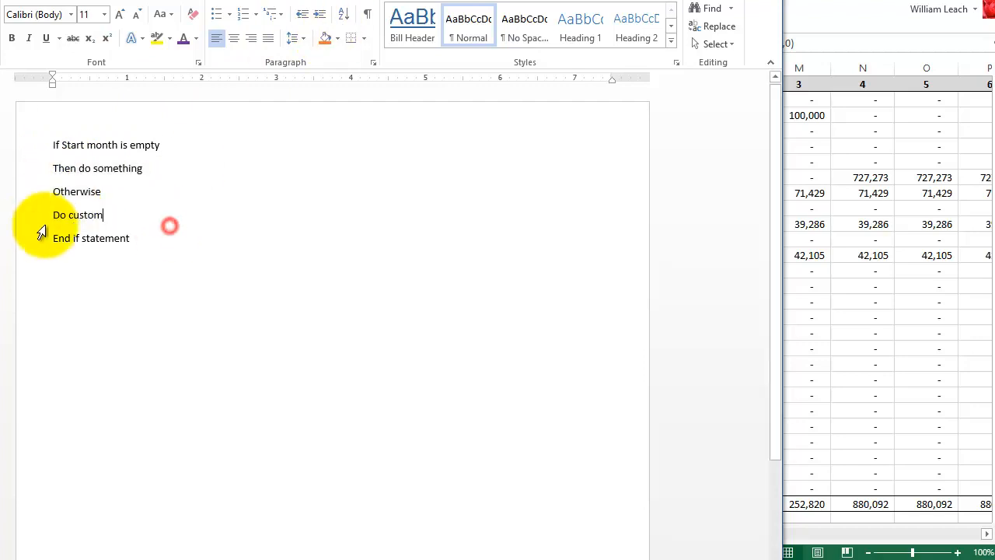
Indent the "Then do something" and "Do custom" lines by one level.
left_click(22, 222)
left_click(23, 168, "ctrl")
left_click(323, 20)
left_click(344, 240)
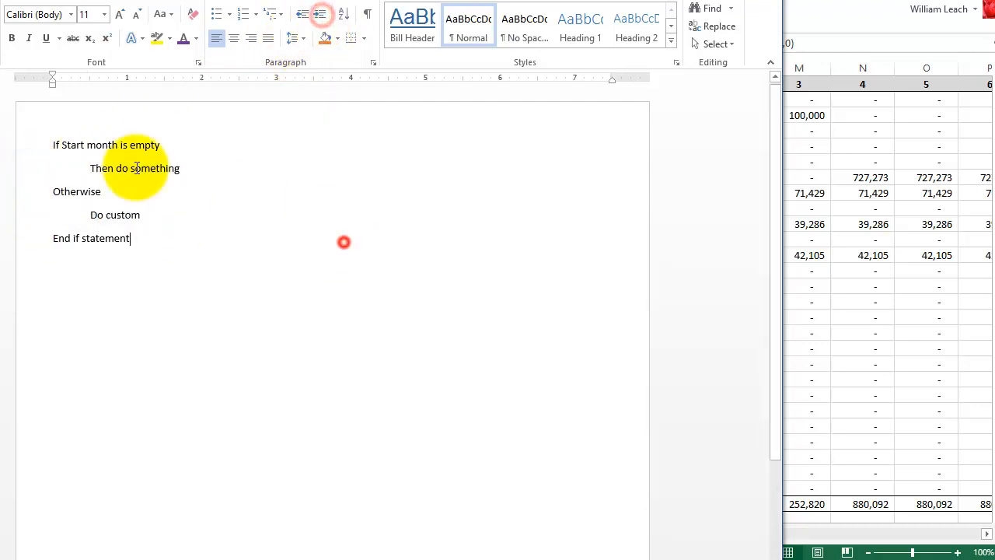
Replace "Then do something" with "Do custom", and the line under "Otherwise" with "Do the start method".
left_click(54, 144)
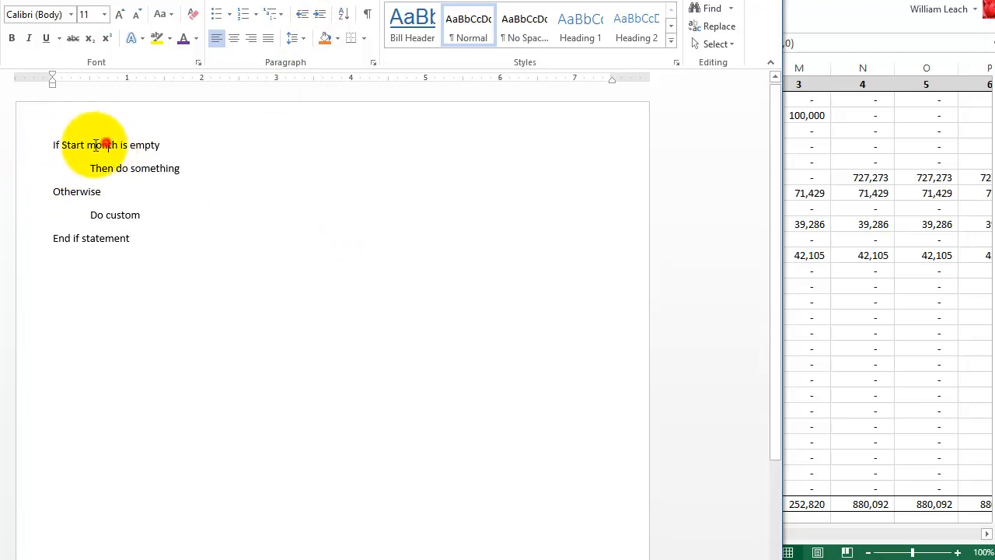
triple_click(180, 168)
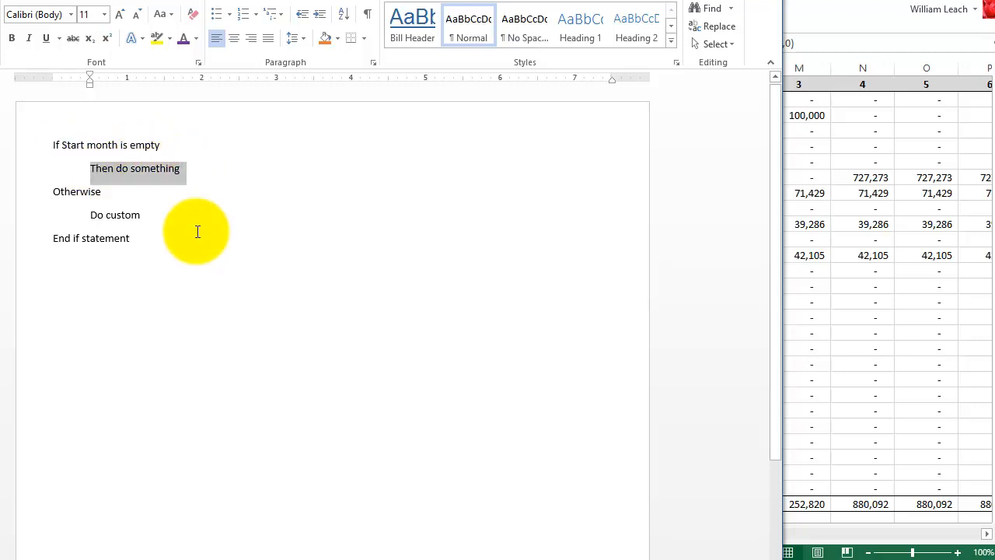
type("Do custom")
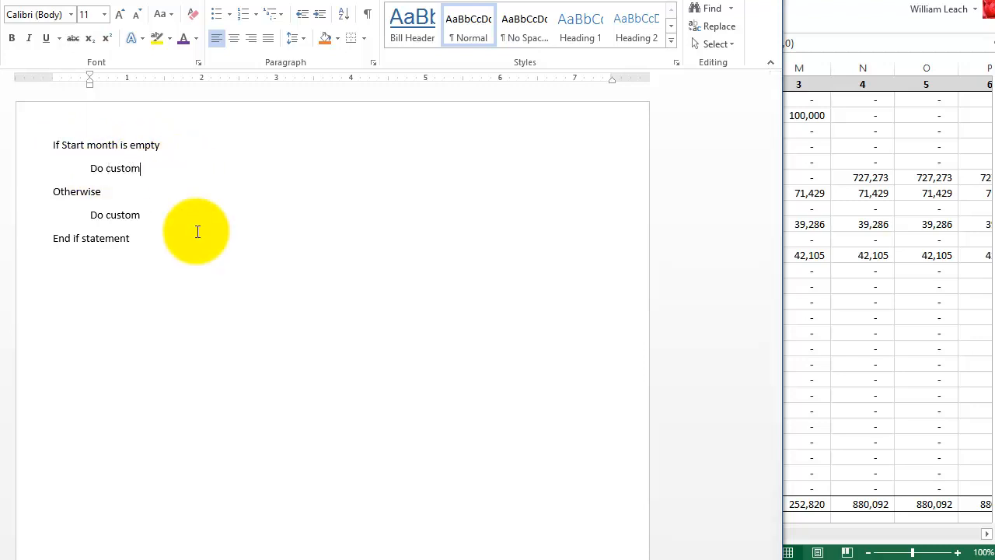
left_click(80, 192)
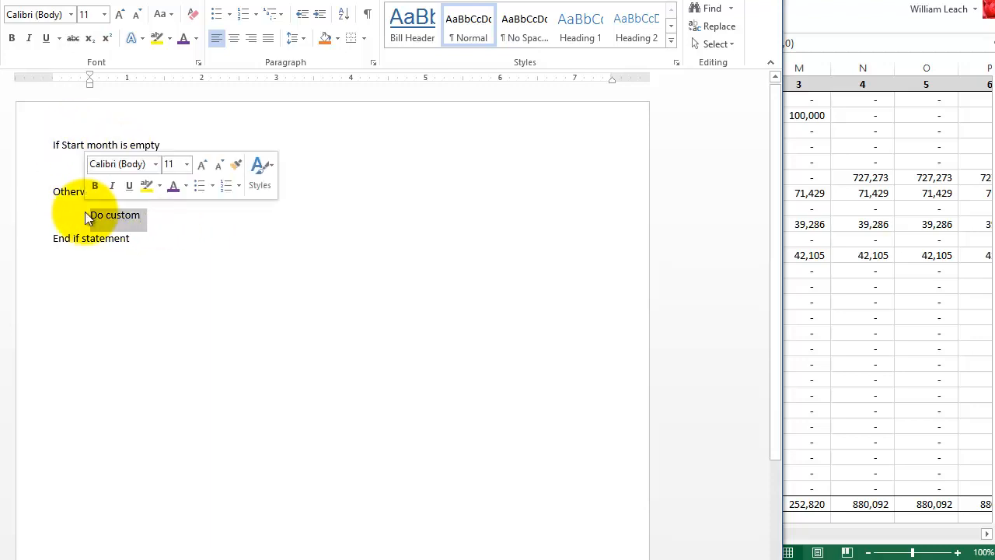
type("Do the start method")
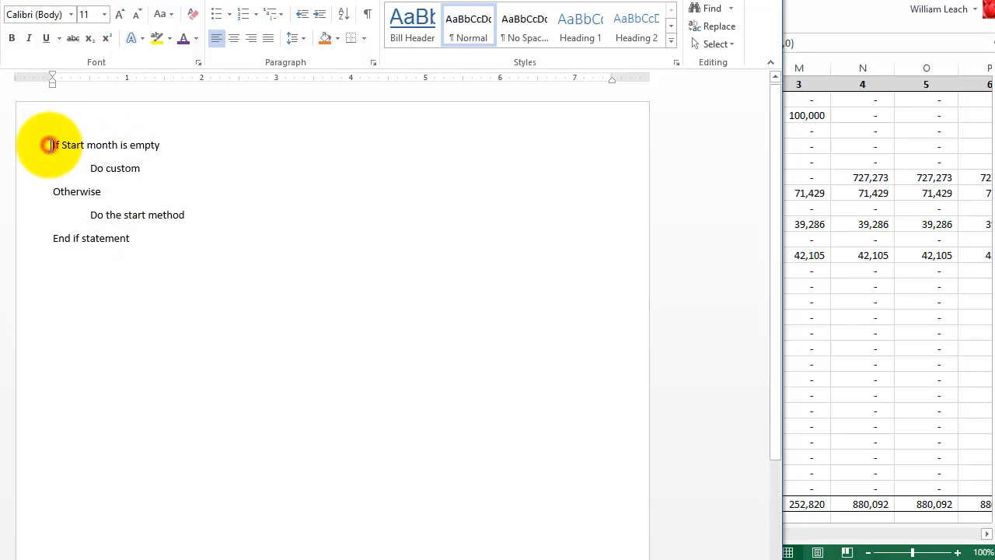
Enclose the pseudocode between a first line reading If it's not “excluded” and a last line reading End if excluded.
left_click(50, 145)
key("Return")
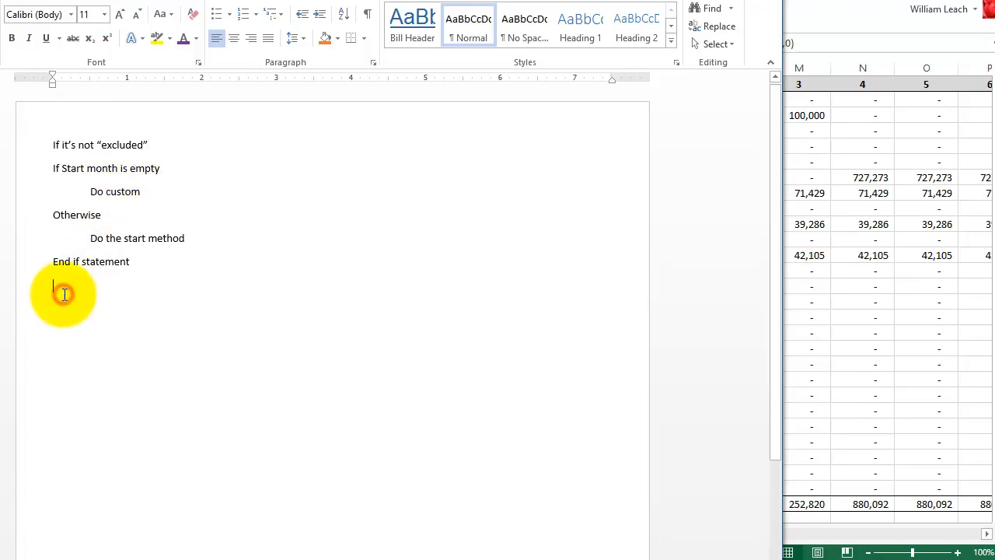
type("End if excluded")
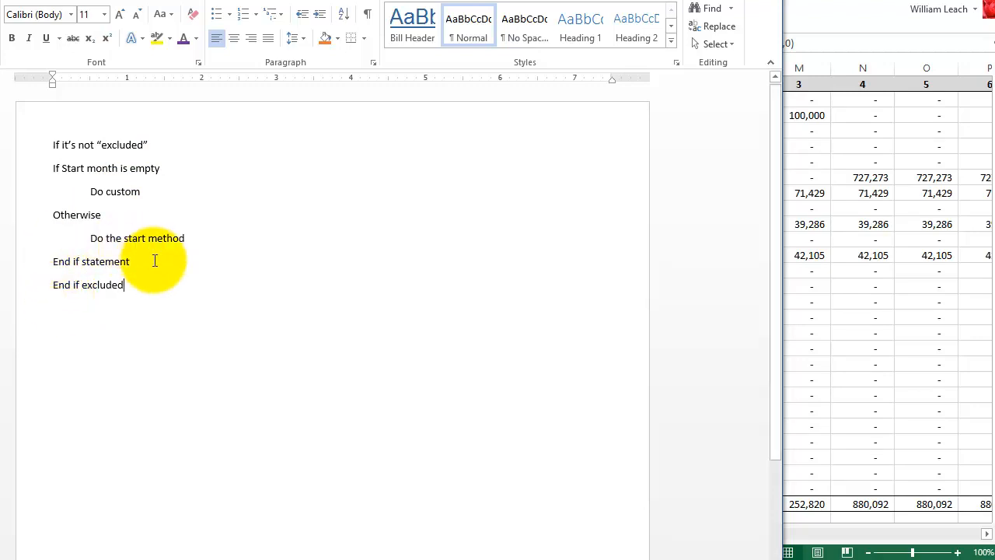
Indent the block from "If Start month is empty" through "End if statement" by one more level.
left_click_drag(156, 262, 7, 162)
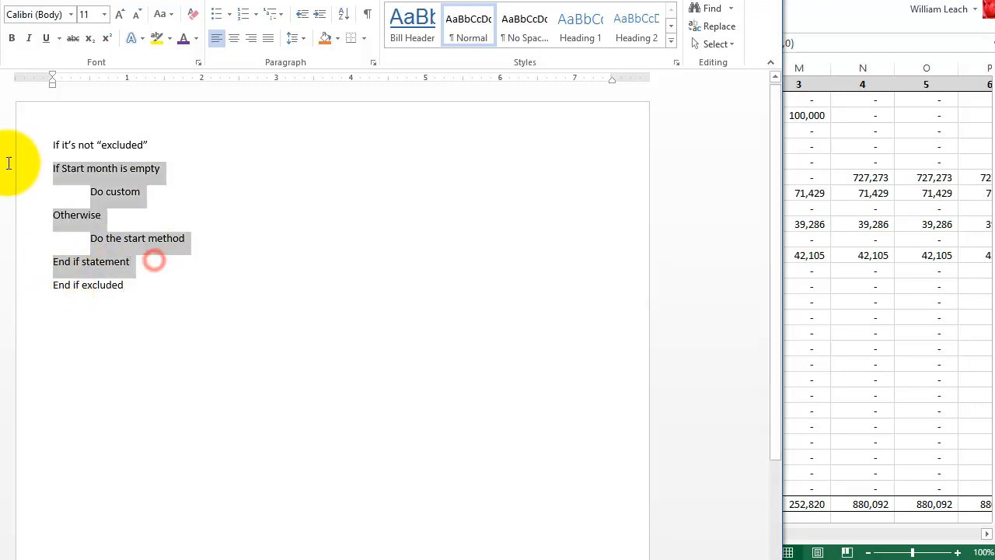
left_click(320, 14)
left_click(369, 230)
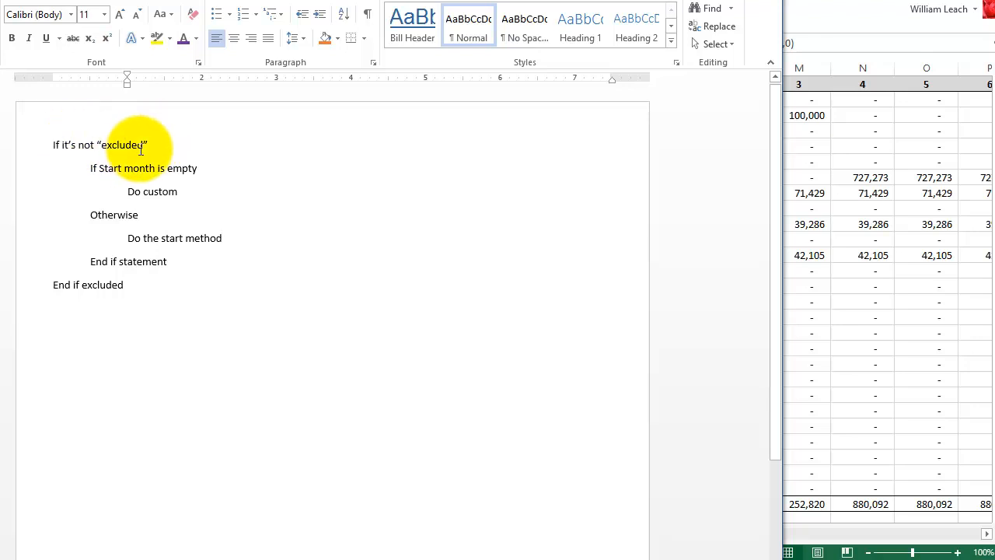
Insert the line "If its not an error" above the "excluded" condition at the start of the pseudocode.
left_click(48, 146)
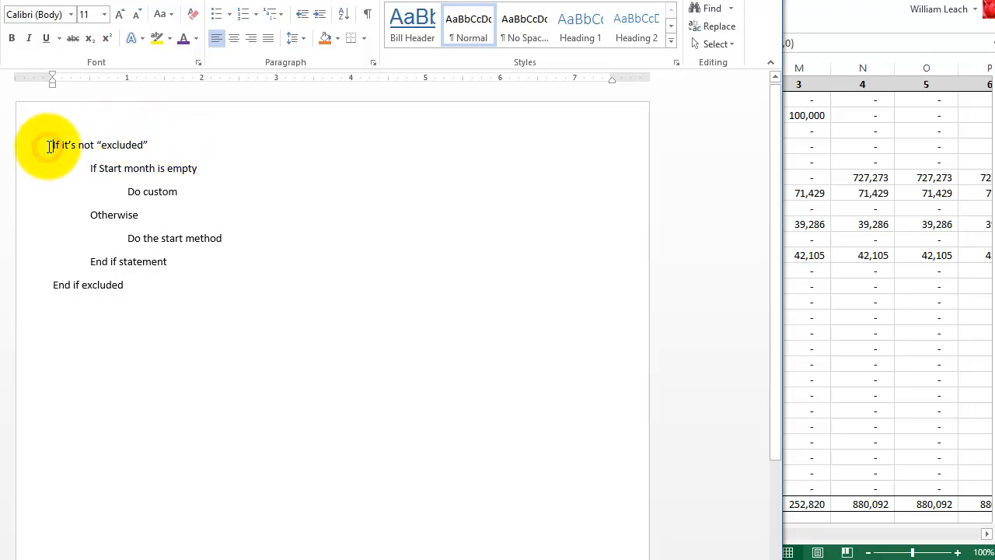
key("Return")
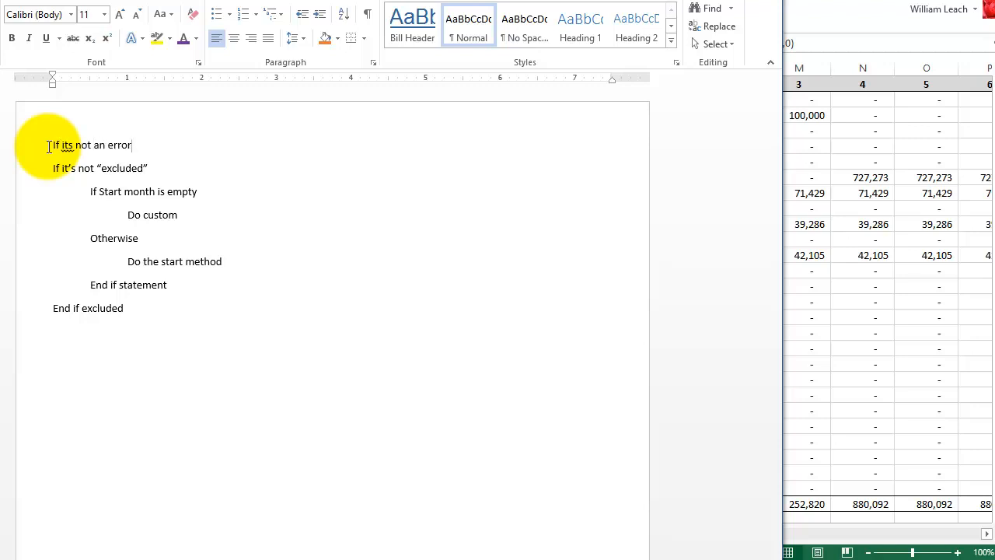
Switch back to the Excel Calc sheet and examine the #REF! rows, including row 15's Cost and Portion formulas.
left_click(836, 331)
left_click_drag(47, 303, 386, 441)
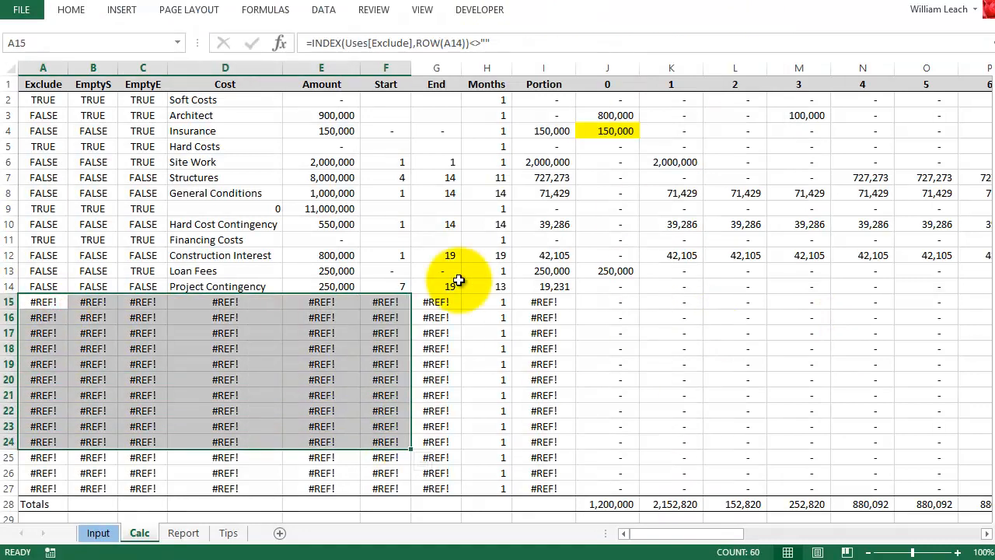
left_click(221, 304)
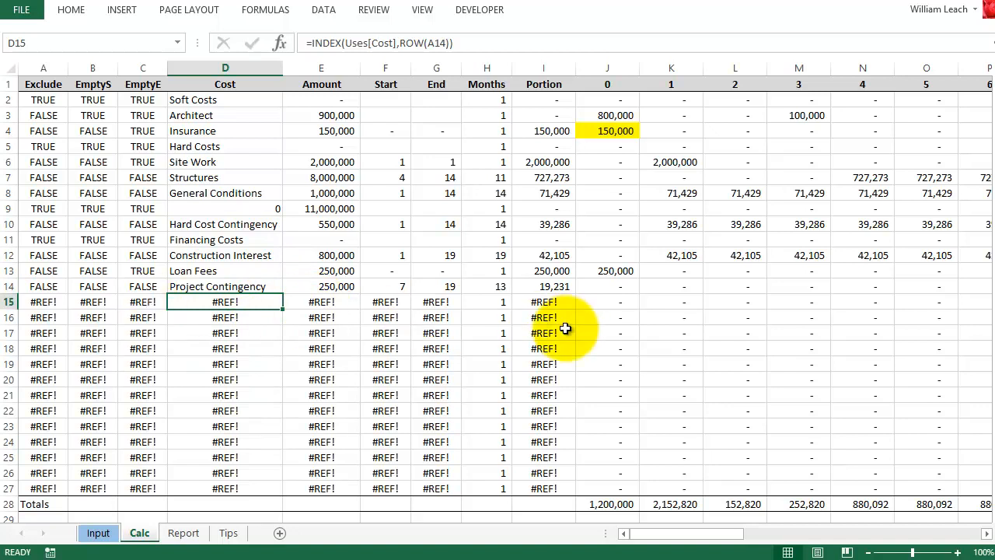
left_click(568, 304)
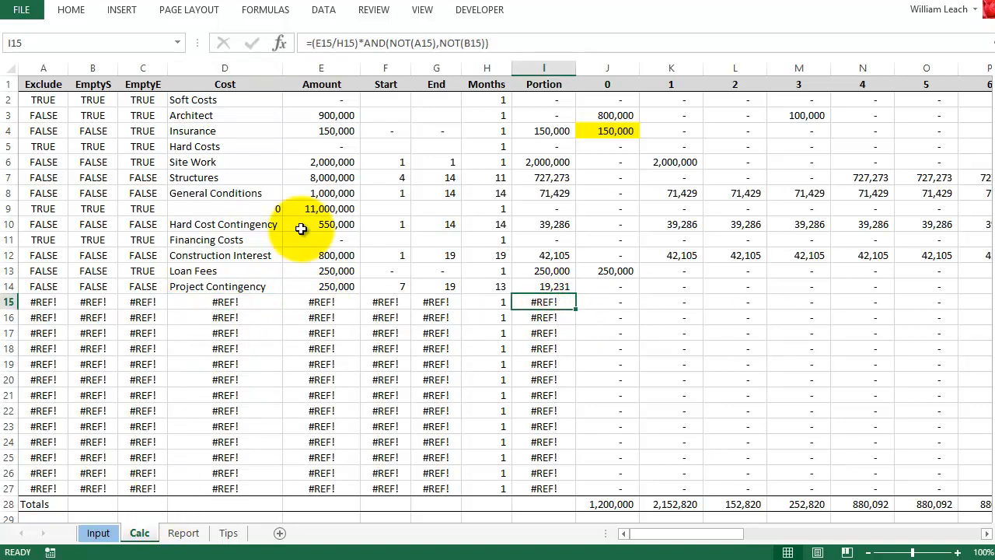
Switch back to the Word document and add the line "End if for errors" below "End if excluded".
left_click(248, 0)
left_click(137, 143)
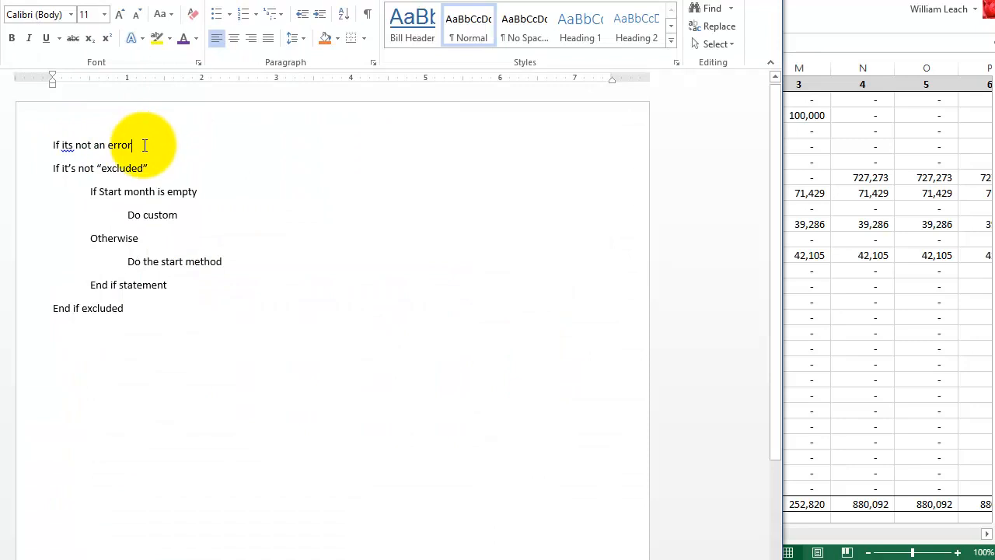
left_click(137, 318)
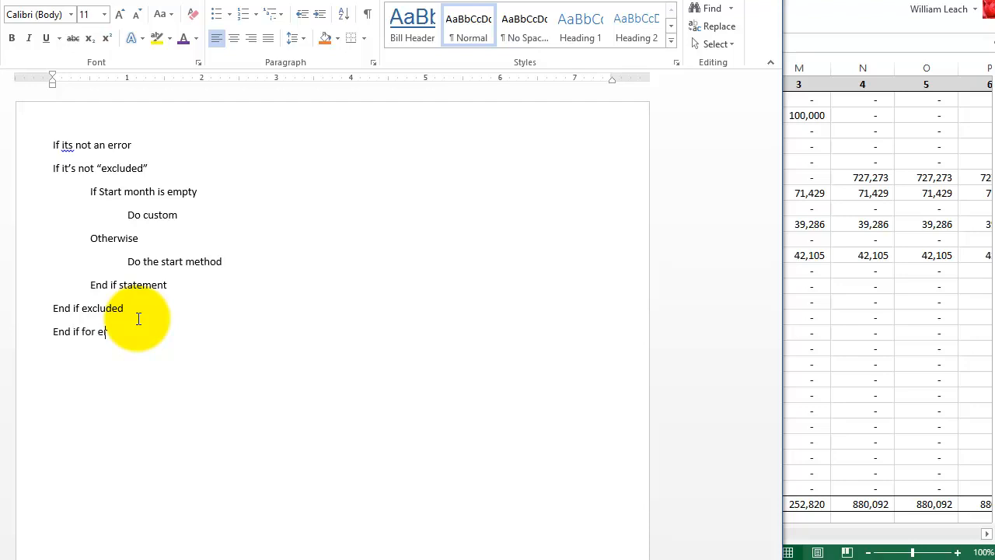
type("End if for errors")
Indent the block from the "excluded" condition through "End if excluded" by one more level.
left_click_drag(156, 311, 23, 179)
left_click(319, 16)
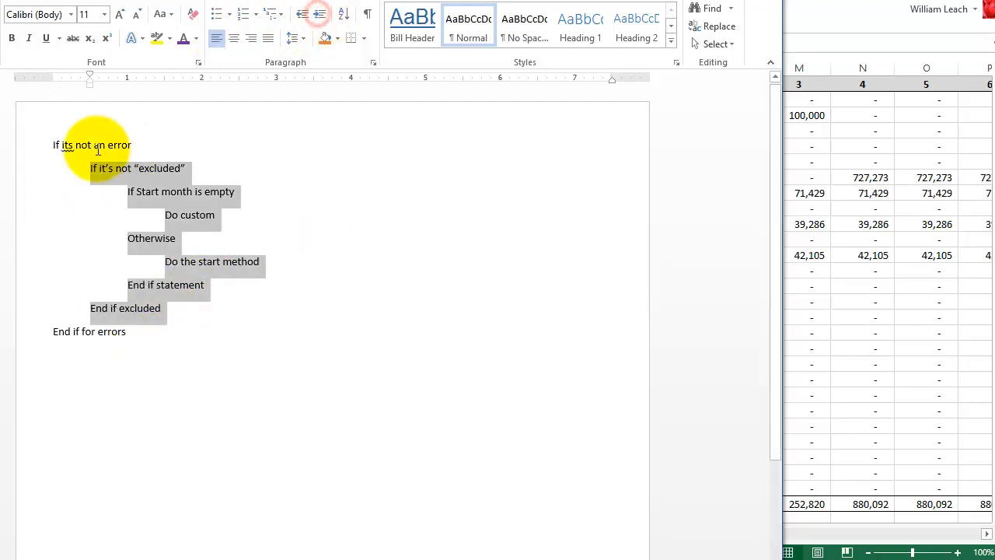
left_click(120, 173)
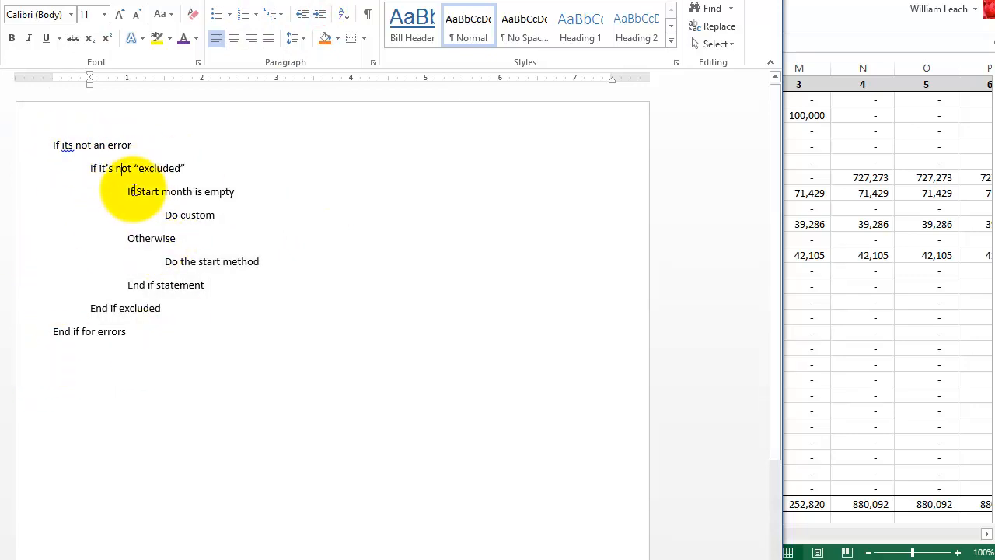
Replace the "Do custom" line with "Index function lookup amount specified for that month".
left_click_drag(133, 191, 134, 242)
left_click(193, 213)
left_click_drag(259, 262, 195, 262)
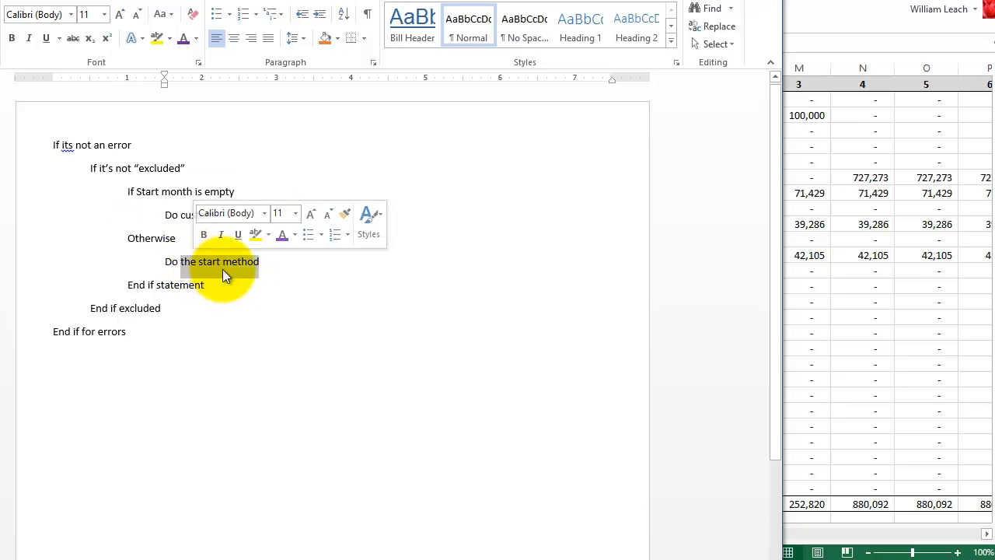
left_click(255, 290)
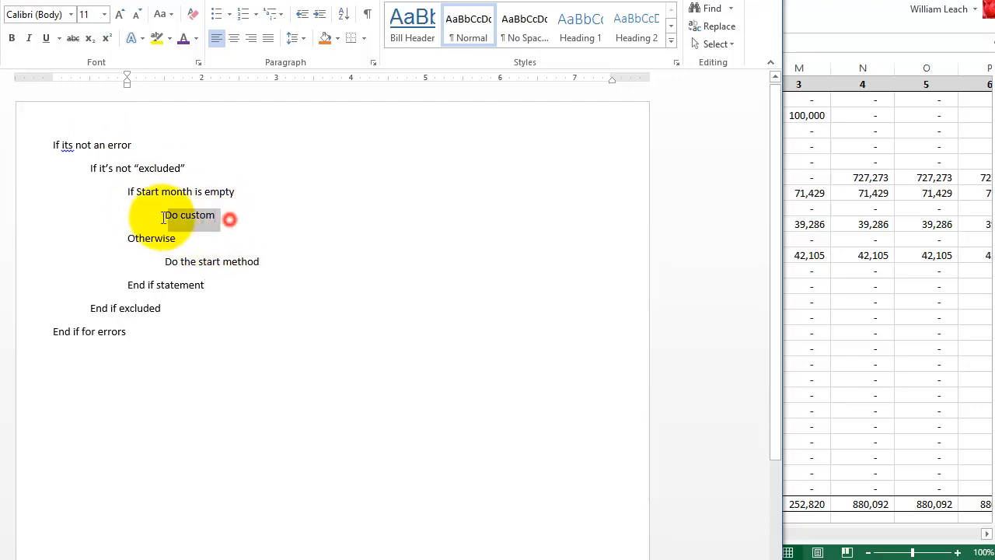
left_click_drag(228, 213, 179, 223)
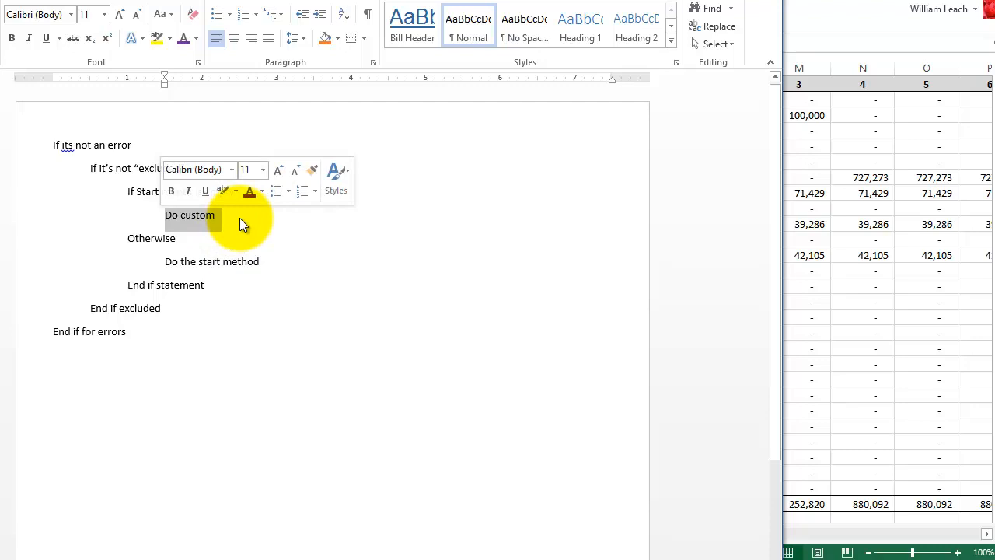
type("Index function")
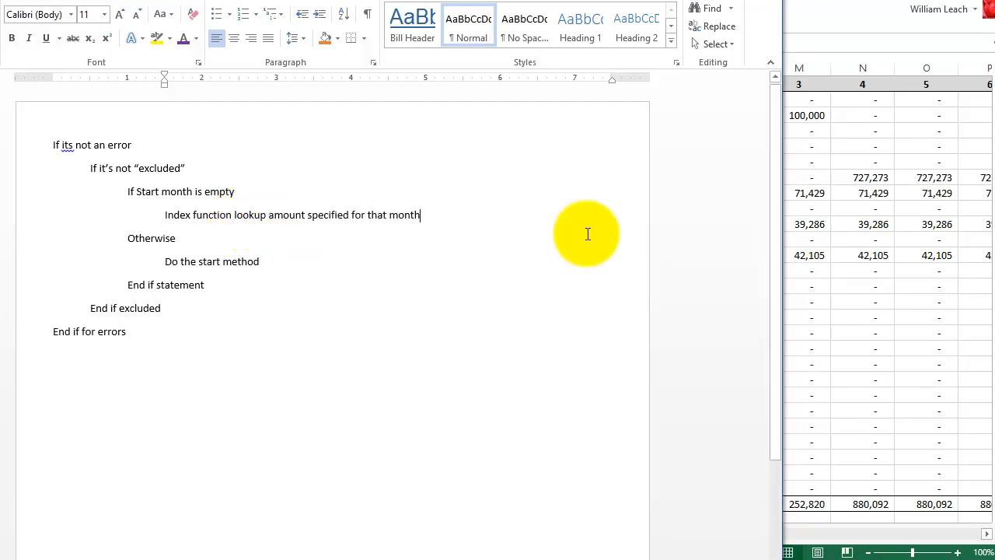
Switch to Excel's Input sheet, examine the Architect's custom monthly amounts and the 0m to 3m columns, and return to the Calc sheet.
left_click(892, 380)
left_click(98, 533)
left_click(437, 133)
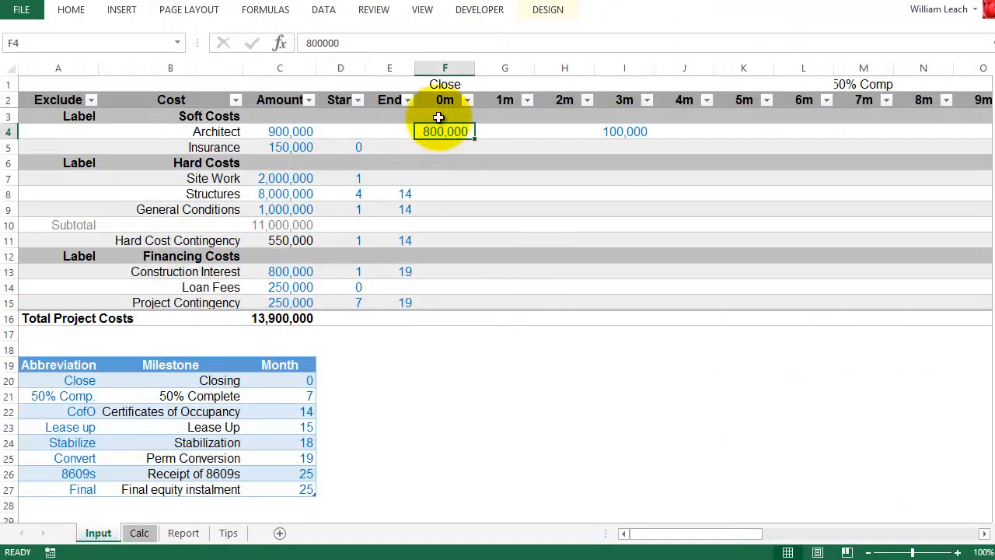
left_click(636, 137)
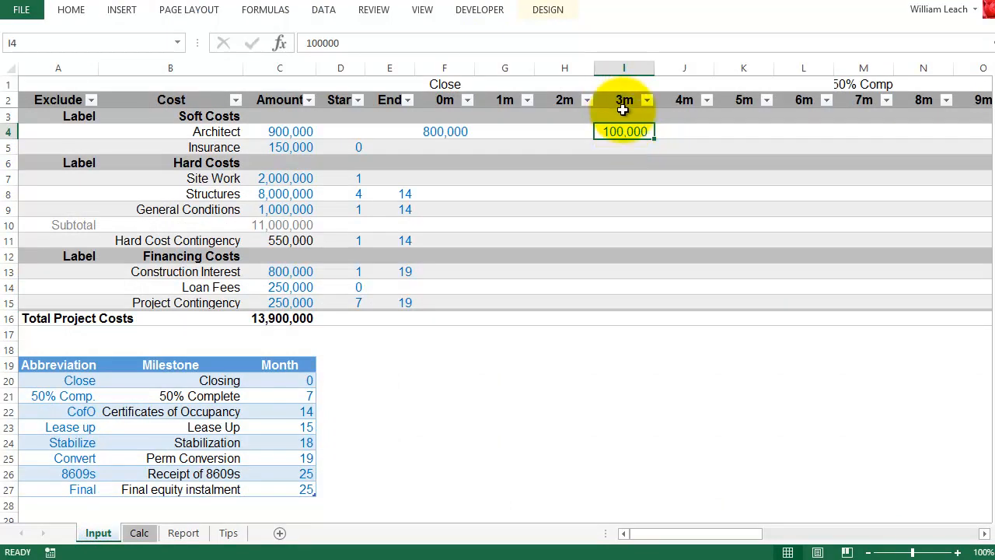
left_click(449, 132)
left_click(607, 130)
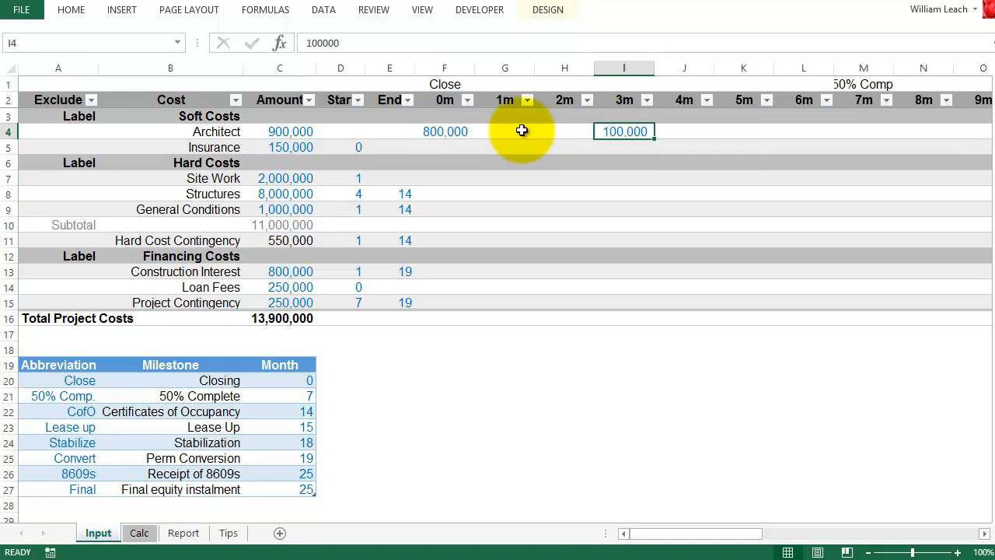
left_click_drag(438, 101, 464, 212)
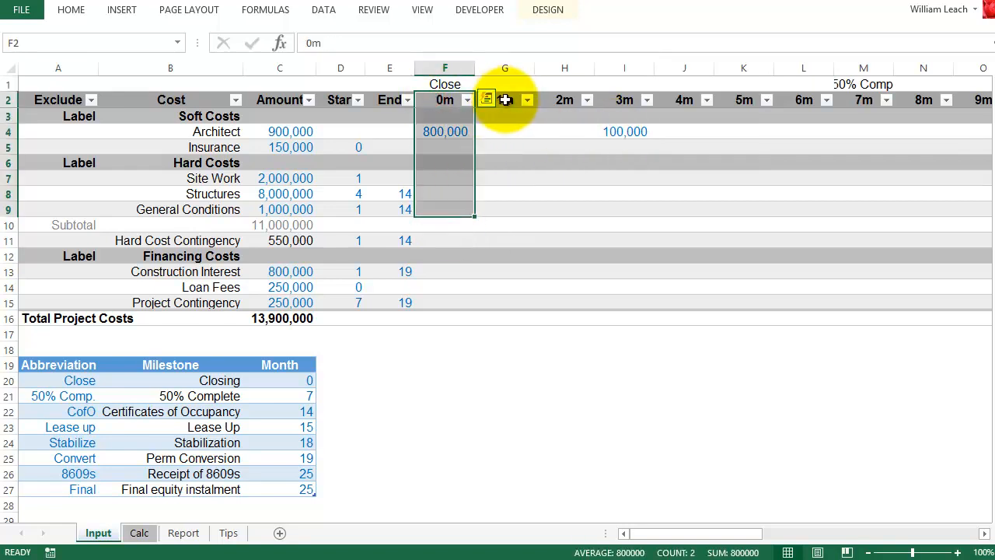
left_click_drag(505, 99, 527, 195)
left_click_drag(564, 99, 587, 224)
left_click_drag(620, 95, 628, 170)
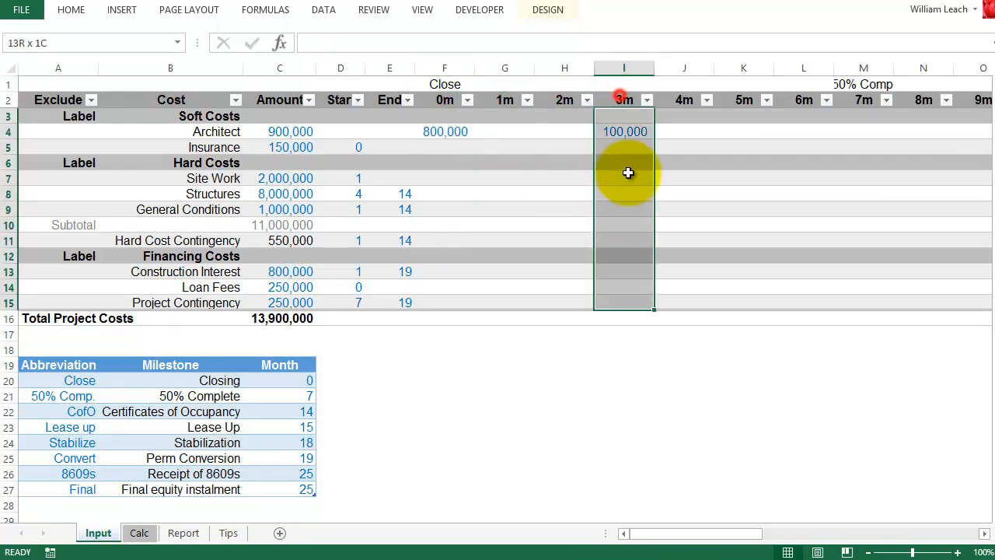
left_click(561, 181)
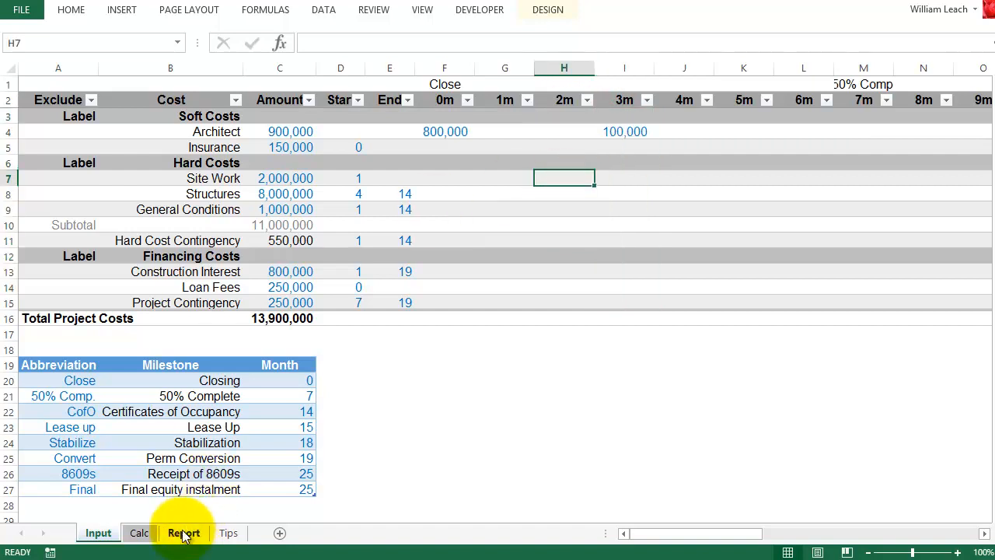
left_click(138, 533)
Select "Do the start method" in Word, and examine the month 3 formulas and the Site Work and Structures start and end months in Excel's Calc sheet.
key("alt+Tab")
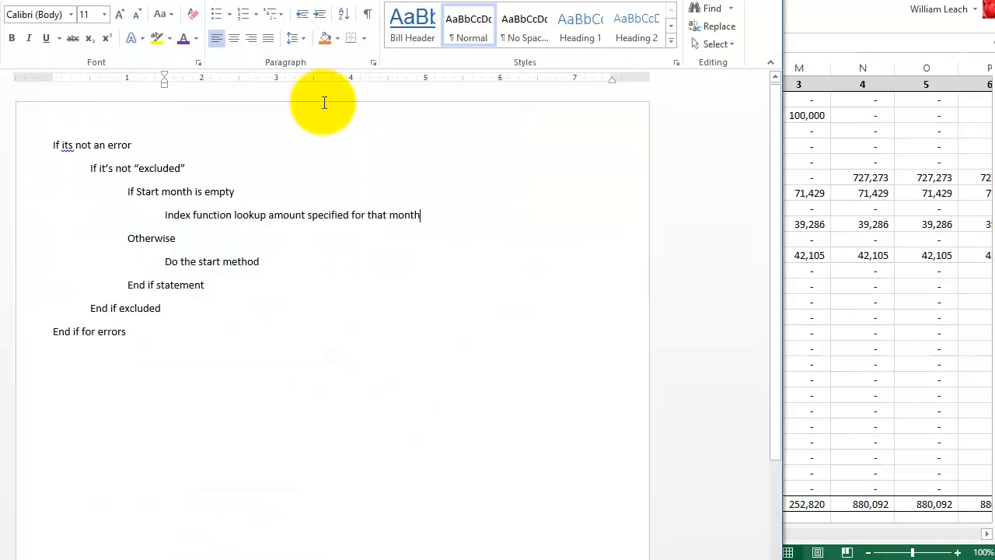
left_click_drag(266, 262, 164, 262)
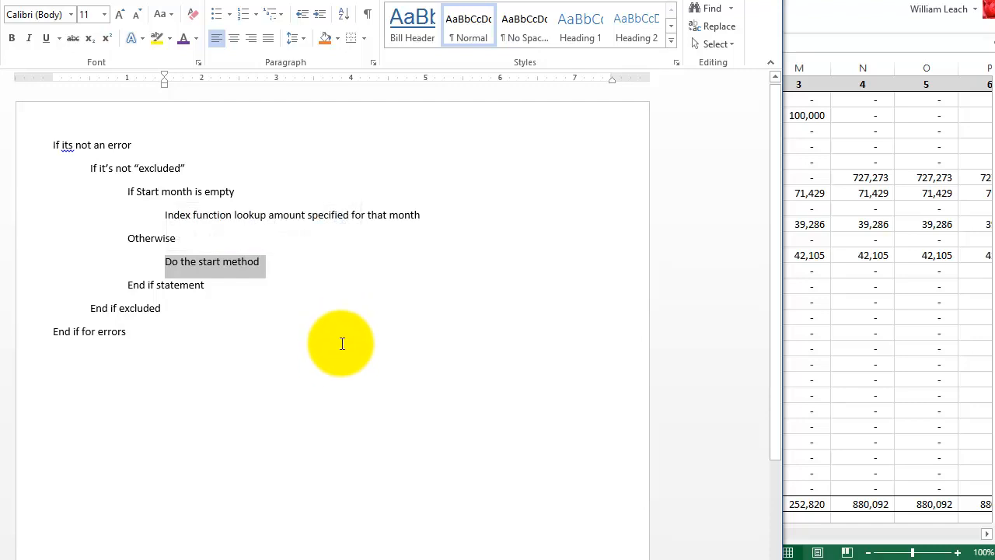
left_click(832, 240)
left_click_drag(801, 101, 816, 315)
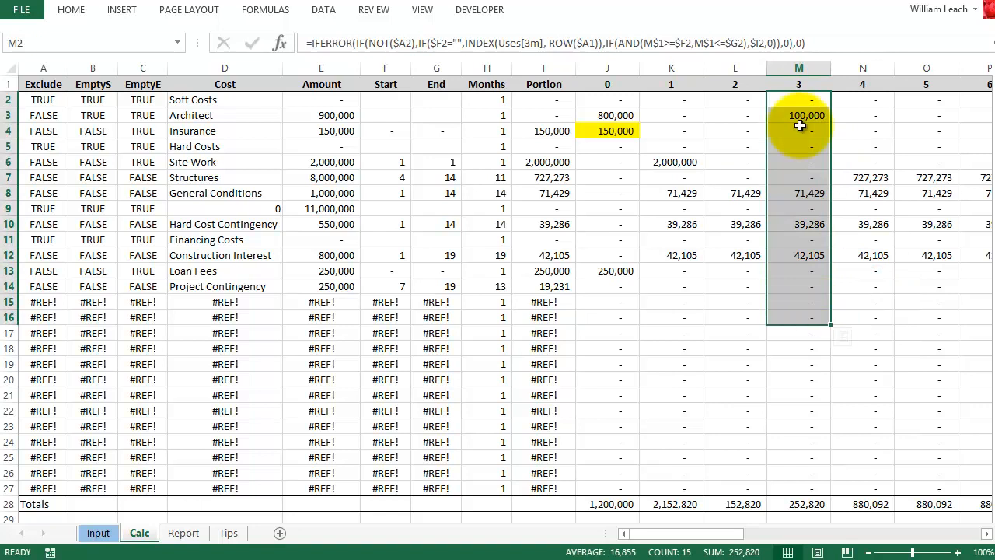
left_click(391, 162)
key("Right")
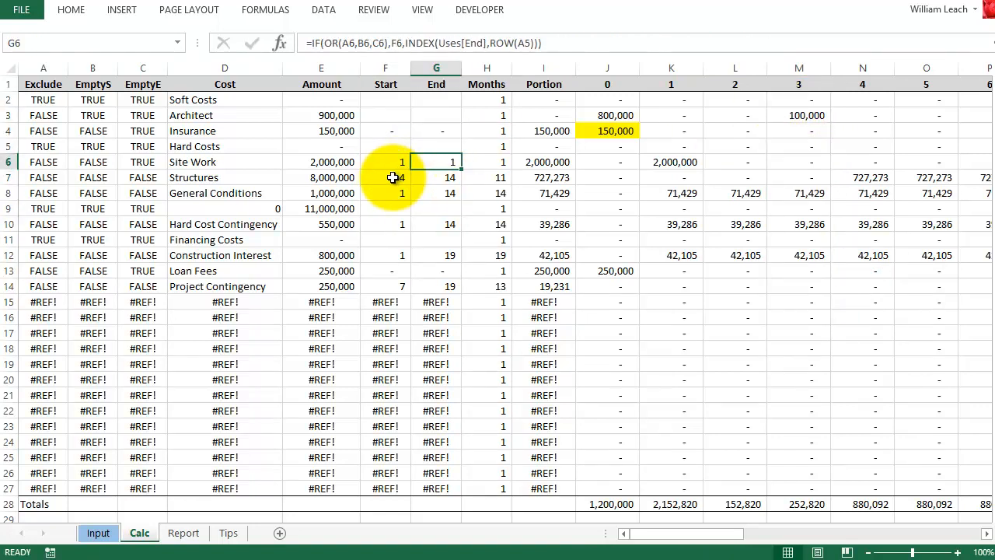
left_click(393, 178)
left_click(430, 178)
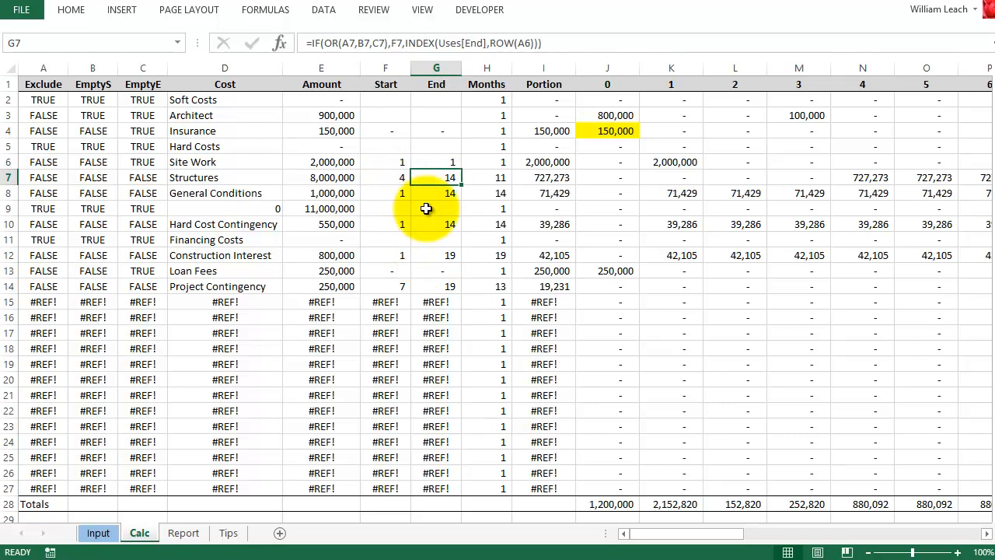
left_click(809, 174)
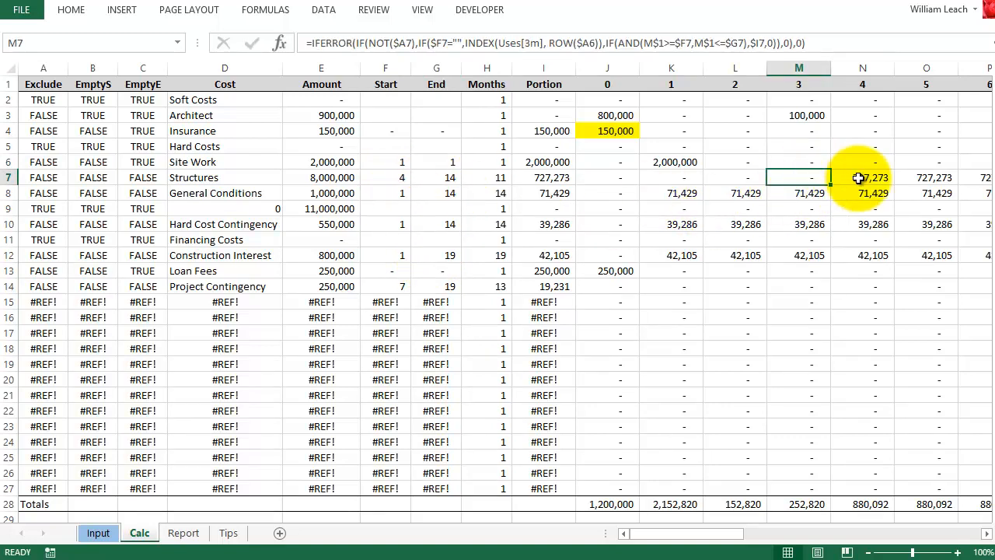
In Word, replace "Do the start method" with the lines "If that month is in the range", "Get the monthly amount" and "End if in range".
key("alt+Tab")
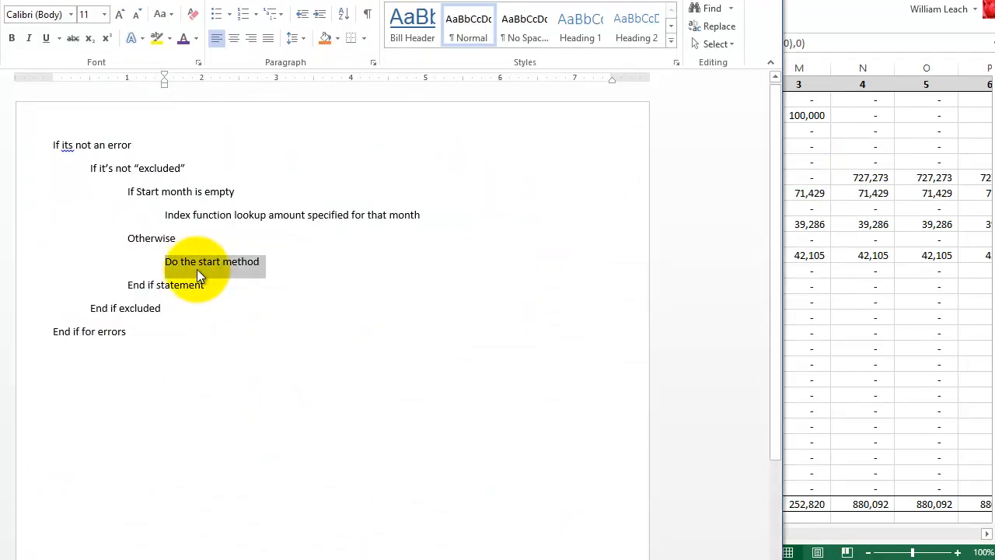
type("If that month is in")
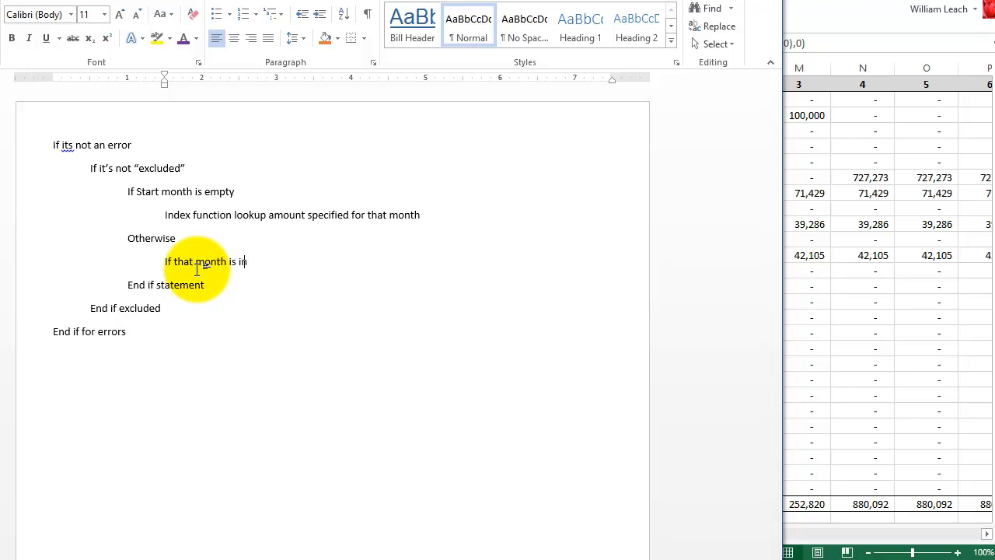
type(" the range")
key("Return")
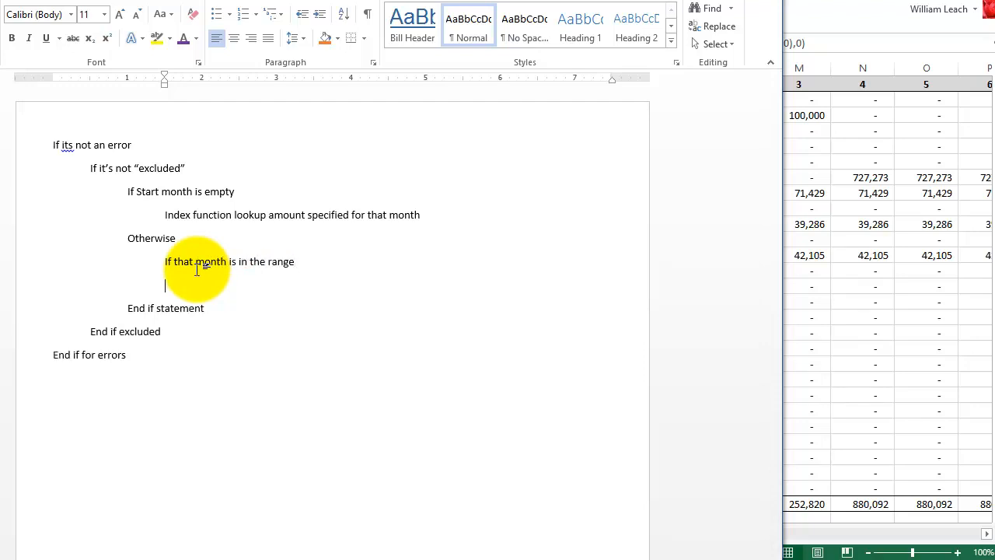
type("Get the monthly amount")
key("Return")
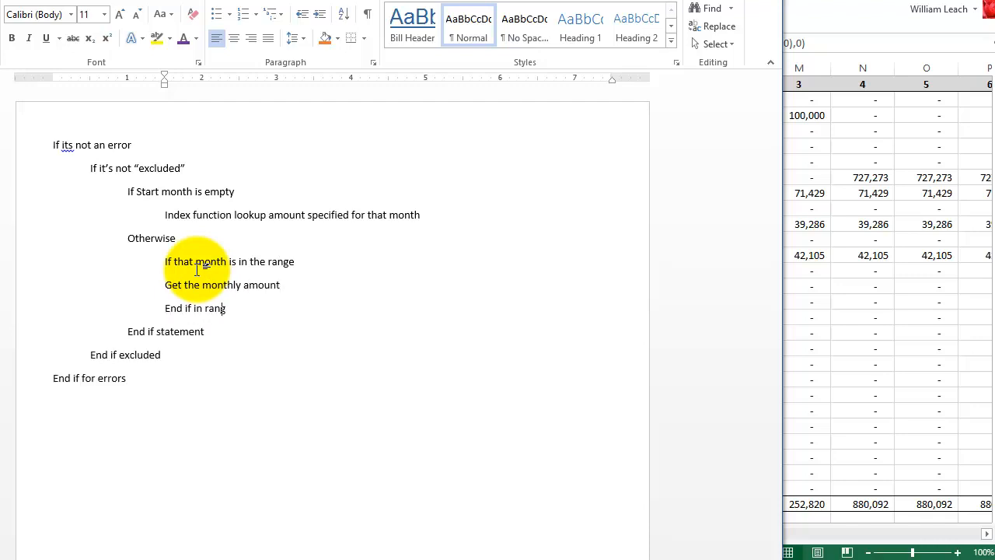
type("End if in range")
Indent the "Get the monthly amount" line by one more level.
left_click(26, 289)
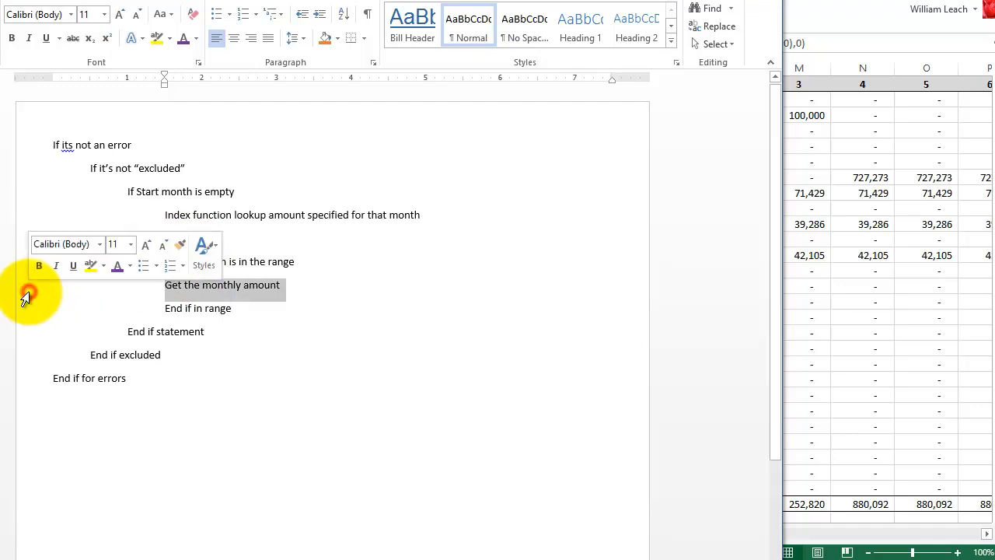
left_click(320, 14)
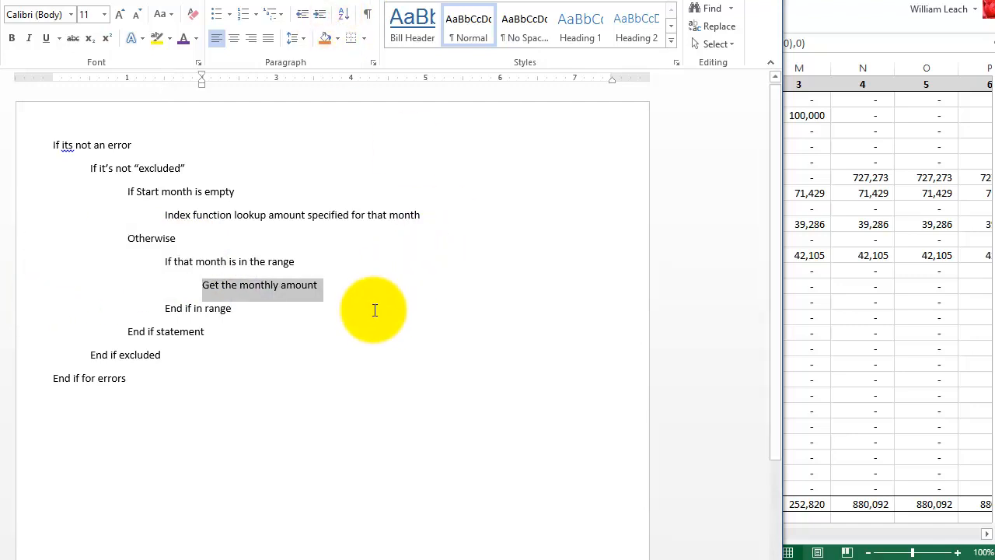
left_click(366, 332)
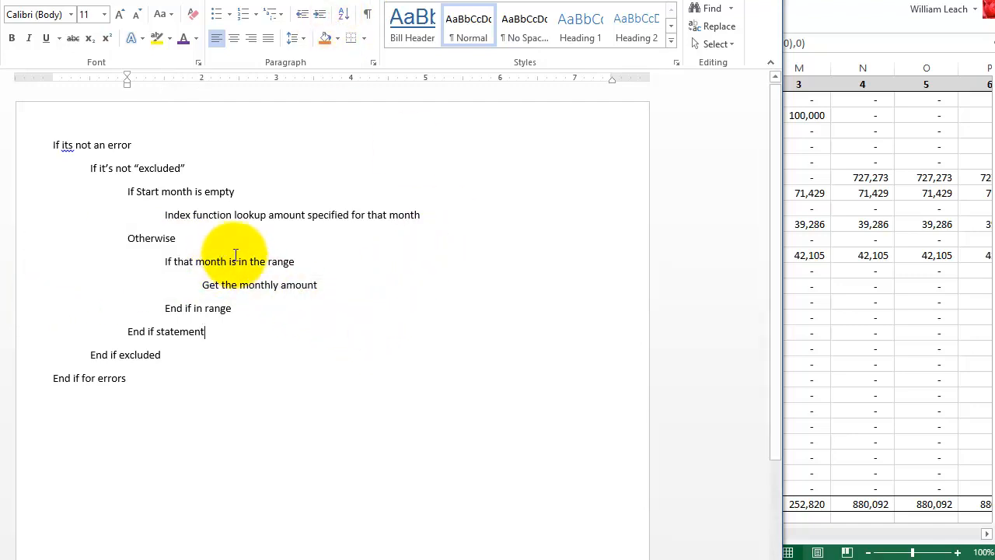
Highlight the "If its not an error" and "End if for errors" lines in yellow.
left_click_drag(143, 146, 33, 142)
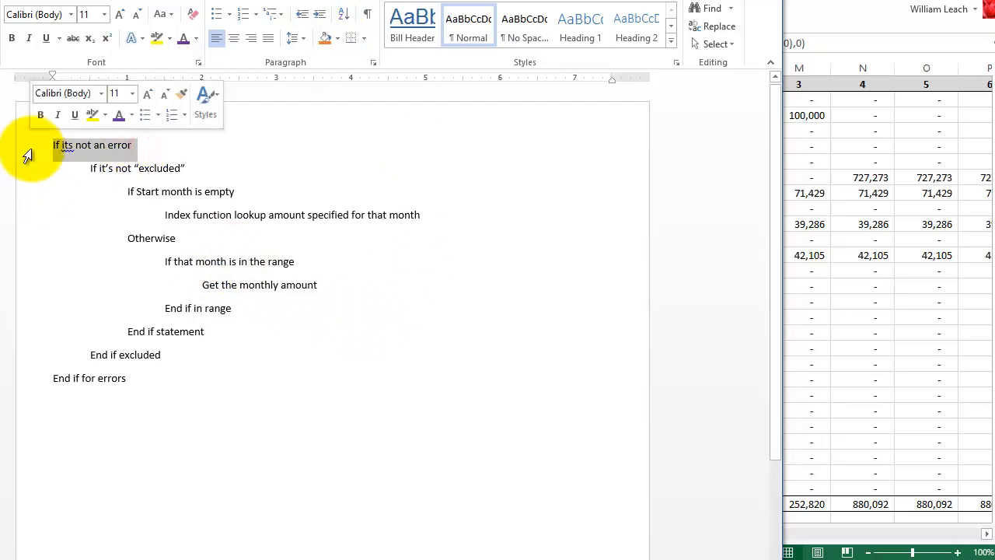
left_click(31, 376, "ctrl")
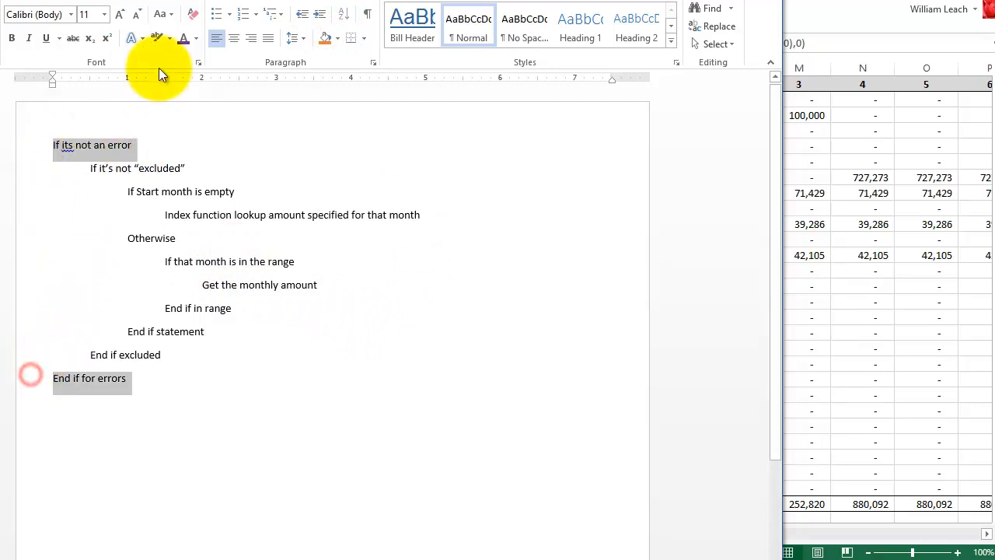
left_click(156, 38)
Highlight the "excluded" condition line and its matching "End if excluded" line in green.
left_click(25, 170)
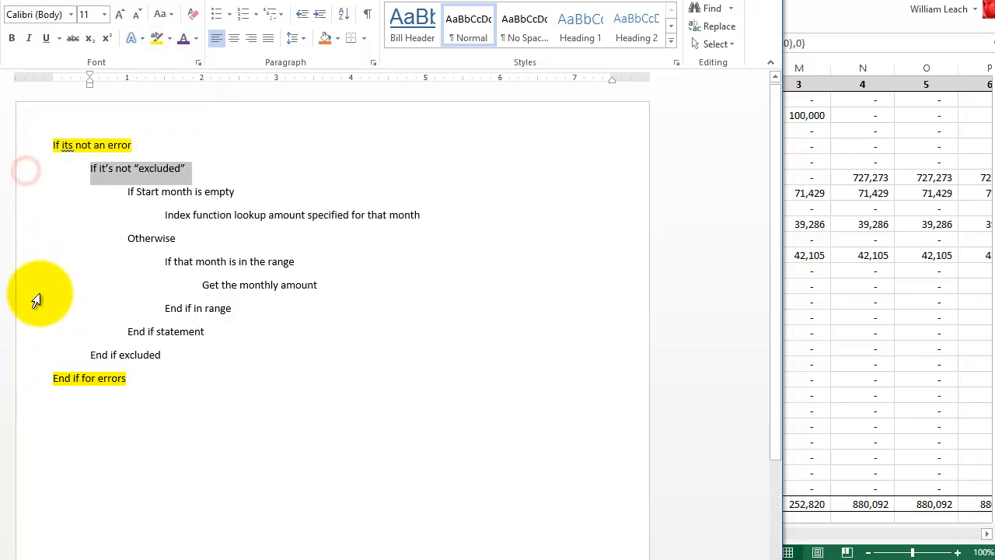
left_click(22, 334, "ctrl")
left_click(25, 356)
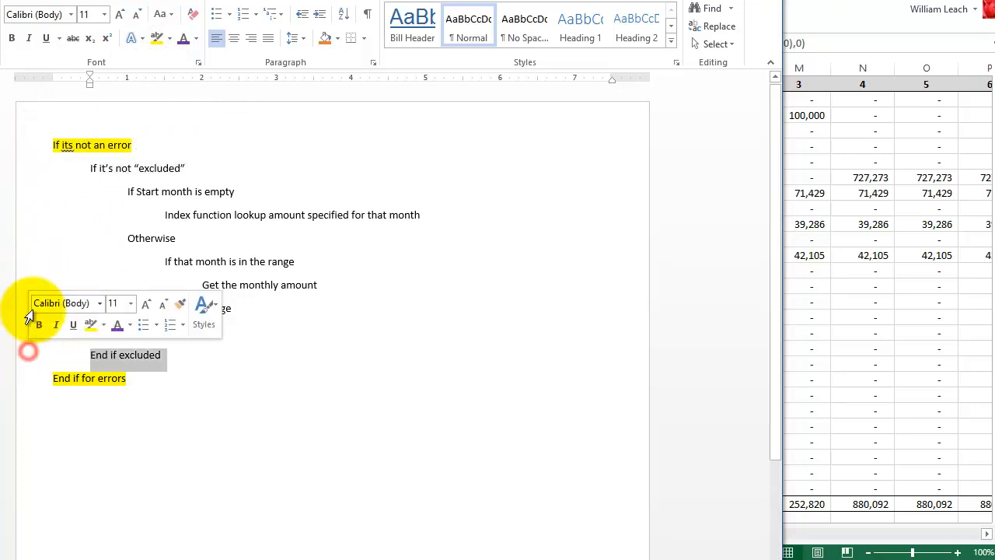
left_click(24, 171, "ctrl")
left_click(170, 39)
left_click(187, 59)
Highlight the "If Start month is empty", "Otherwise" and "End if statement" lines in pink.
left_click(19, 200)
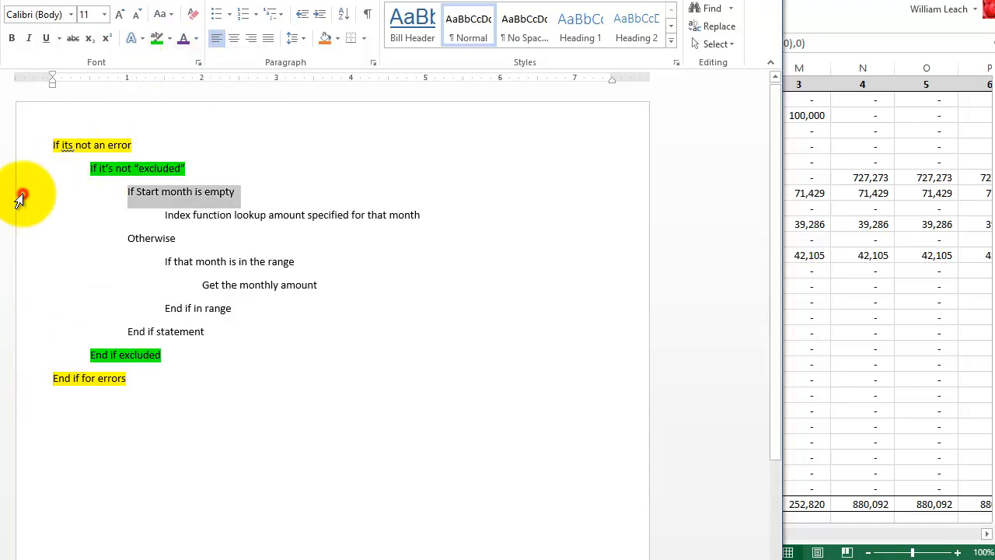
left_click(28, 247, "ctrl")
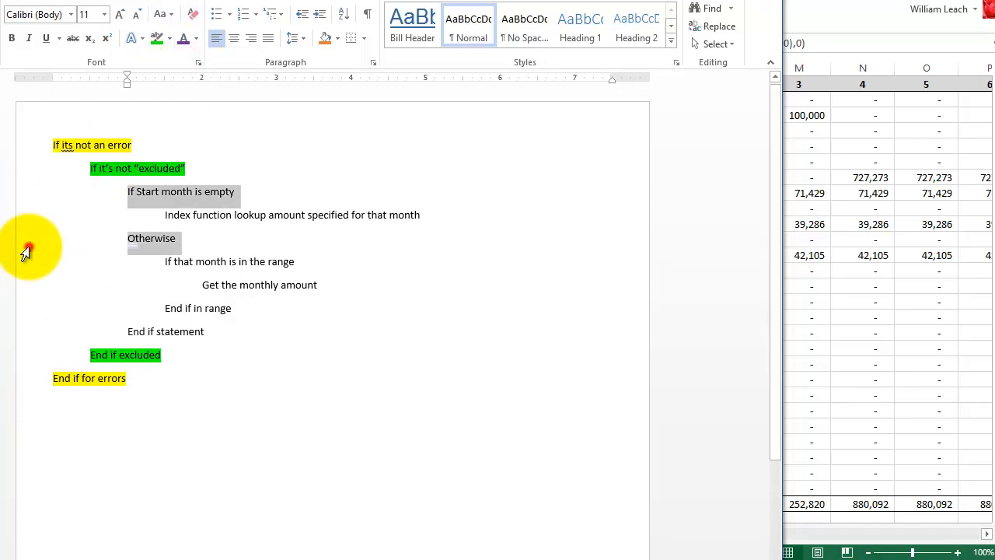
left_click(30, 317, "ctrl")
left_click(27, 333)
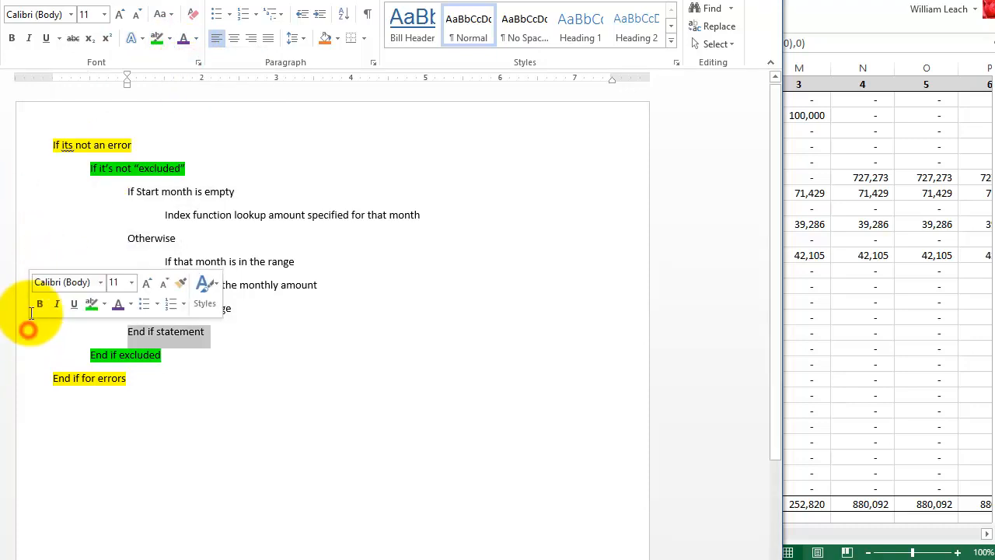
left_click(25, 237, "ctrl")
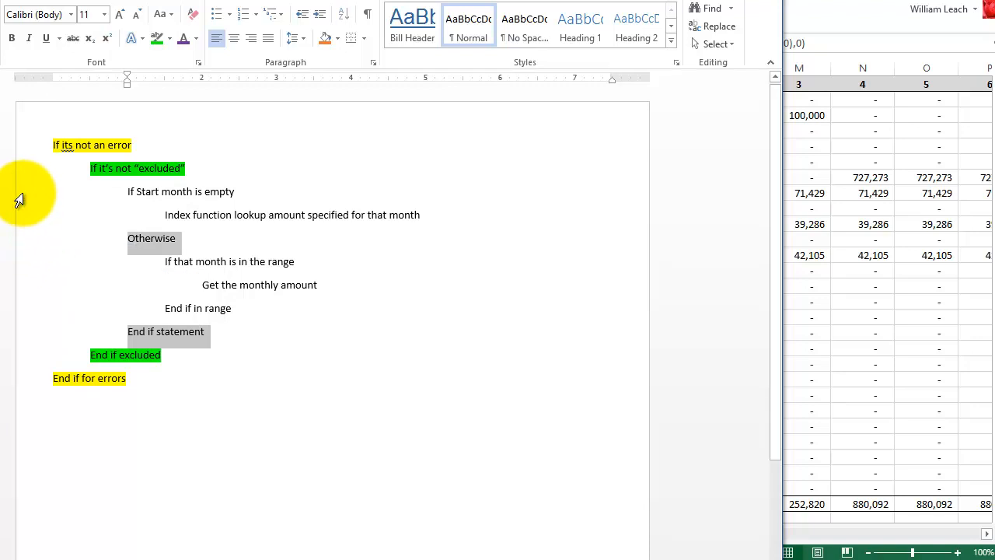
left_click(19, 200, "ctrl")
left_click(170, 38)
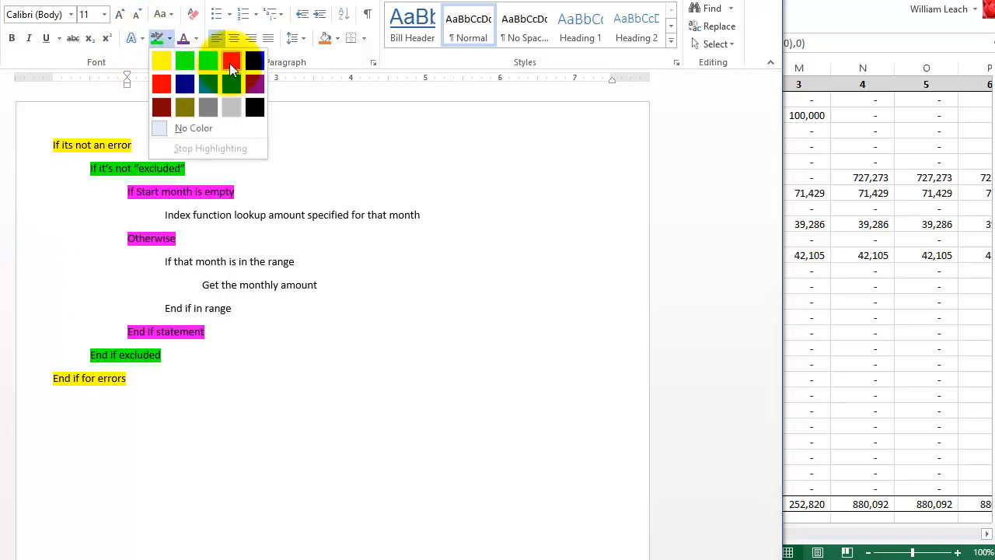
left_click(229, 64)
Highlight the "If that month is in the range" and "End if in range" lines in turquoise.
left_click(35, 264)
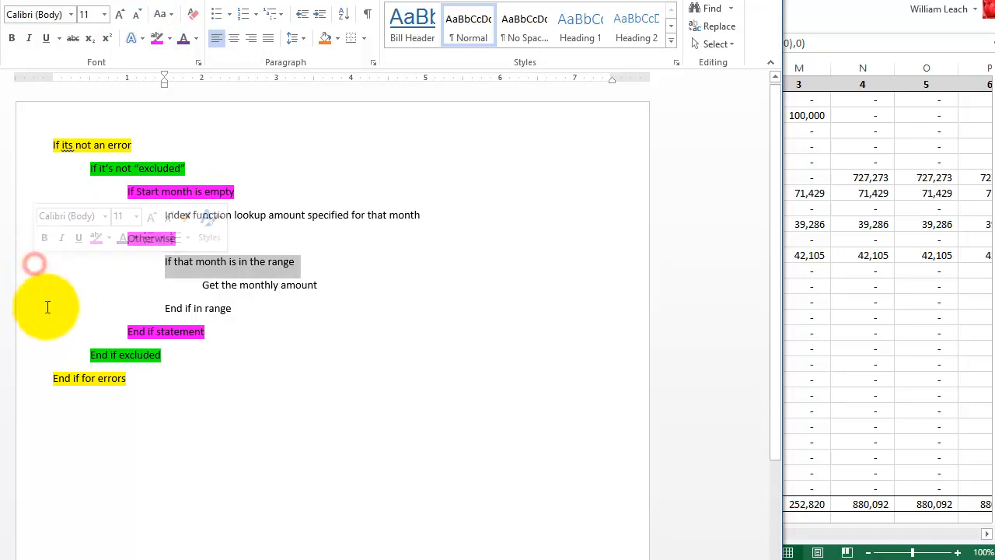
left_click(27, 308, "ctrl")
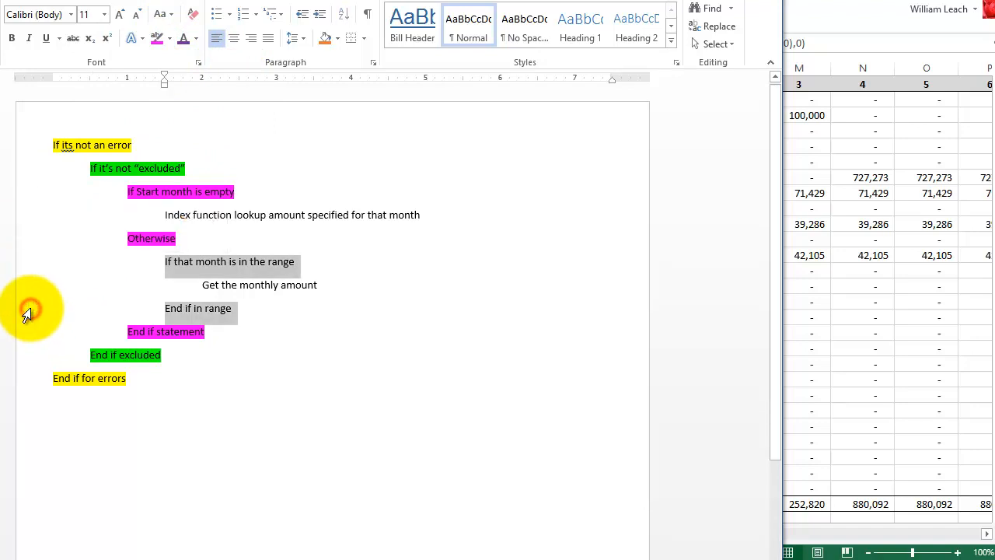
left_click(170, 39)
left_click(205, 59)
left_click(365, 214)
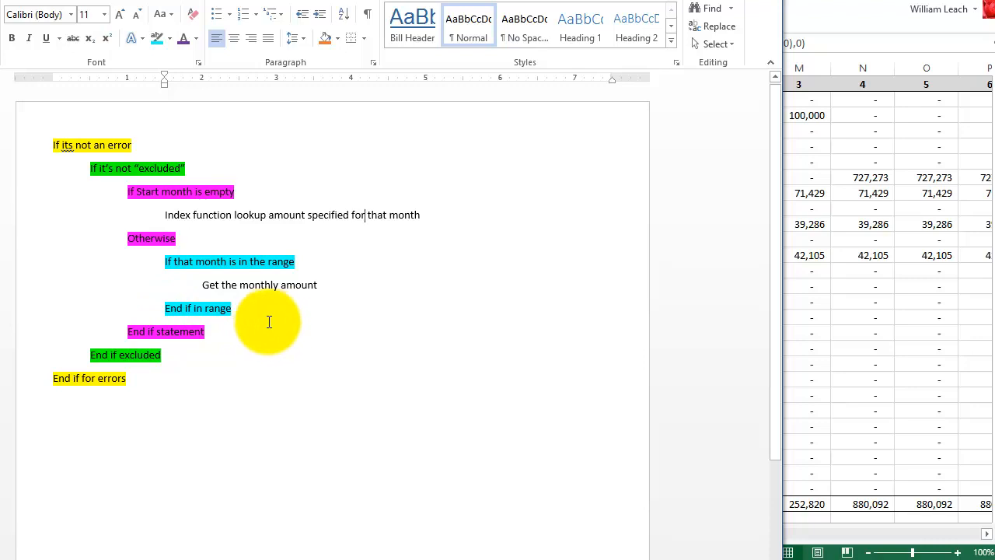
Duplicate the whole colour-coded pseudocode block directly below the "End if for errors" line.
left_click_drag(158, 385, 12, 141)
key("ctrl+c")
left_click(84, 446)
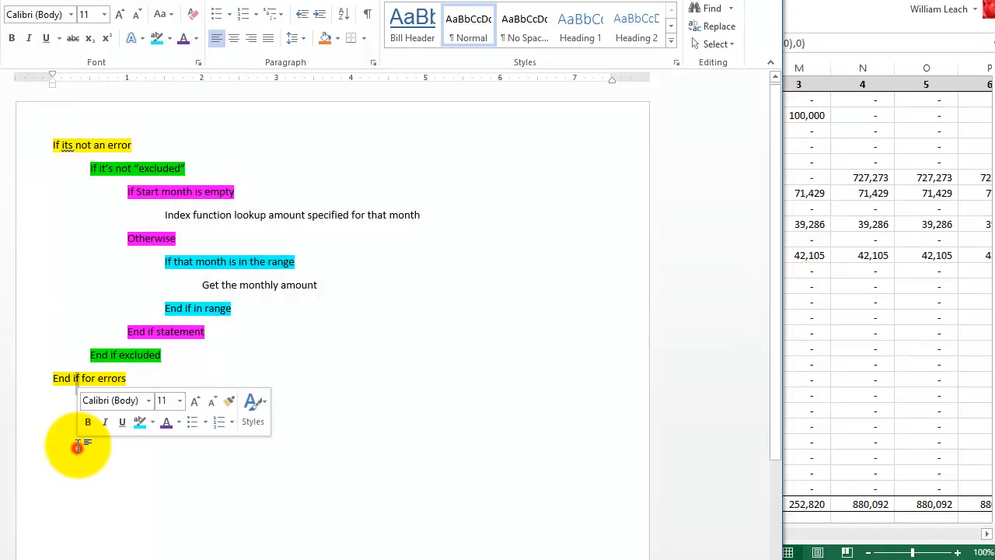
left_click(148, 370)
left_click(149, 372)
key("Return")
key("ctrl+v")
In the copied block, replace the "If its not an error" line with "=IFERROR(".
left_click_drag(148, 373, 11, 374)
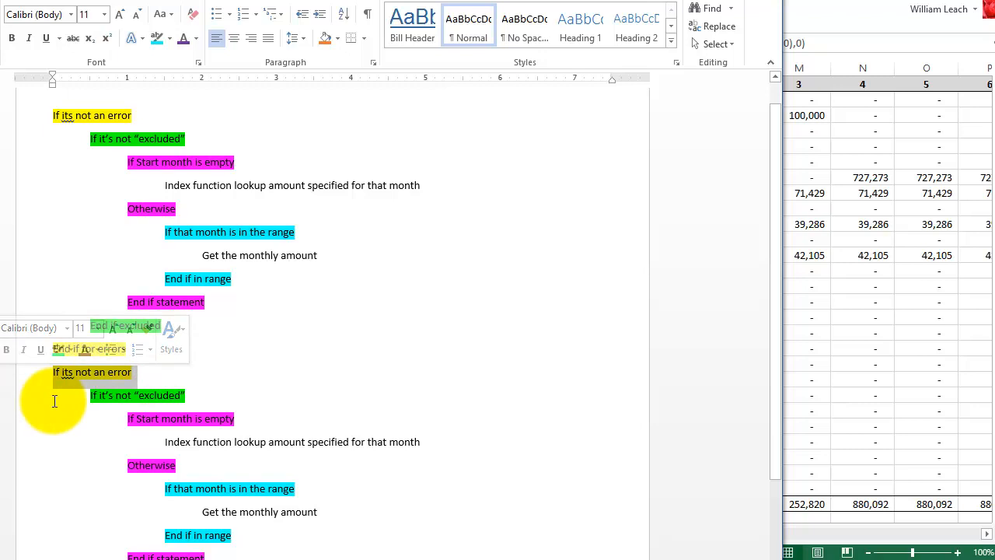
key("Delete")
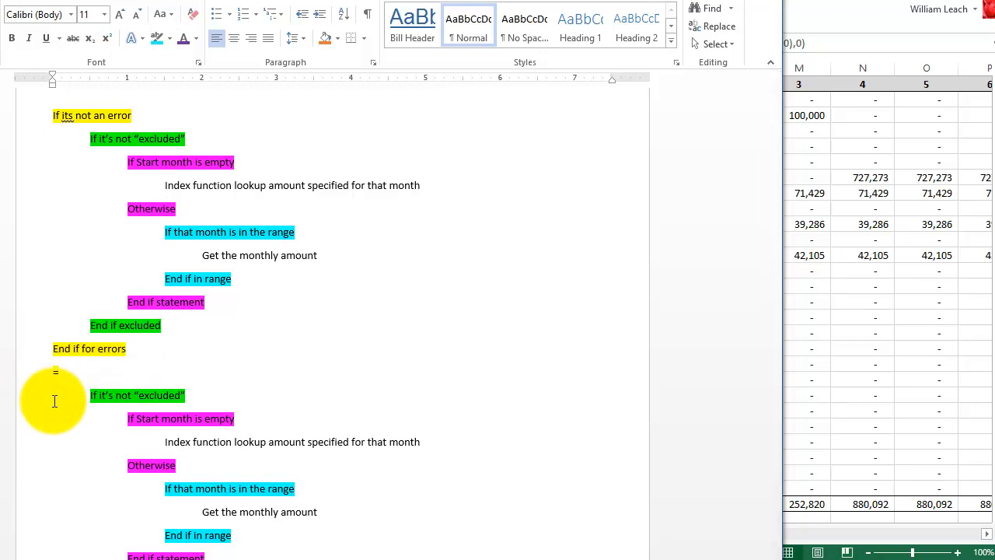
type("=IFERROR(")
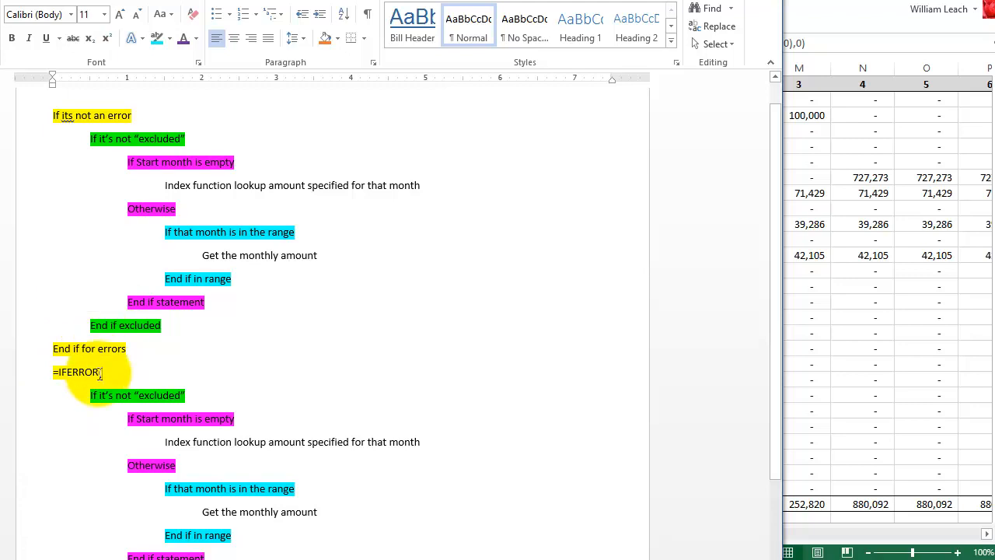
left_click_drag(83, 393, 155, 555)
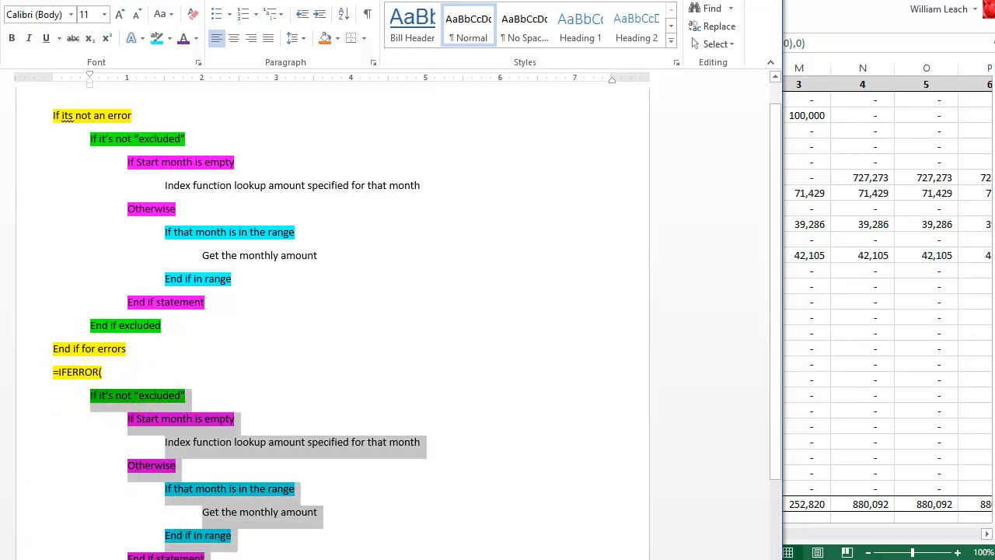
left_click(108, 400)
left_click(43, 559)
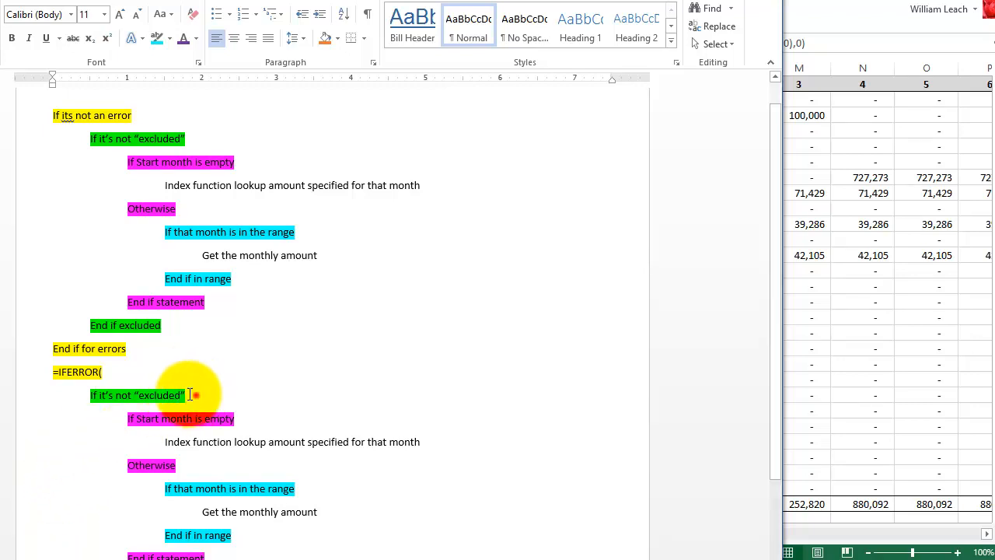
Replace the copied block's "If it's not excluded" line with "IF(NOT($A2),".
left_click_drag(198, 395, 90, 396)
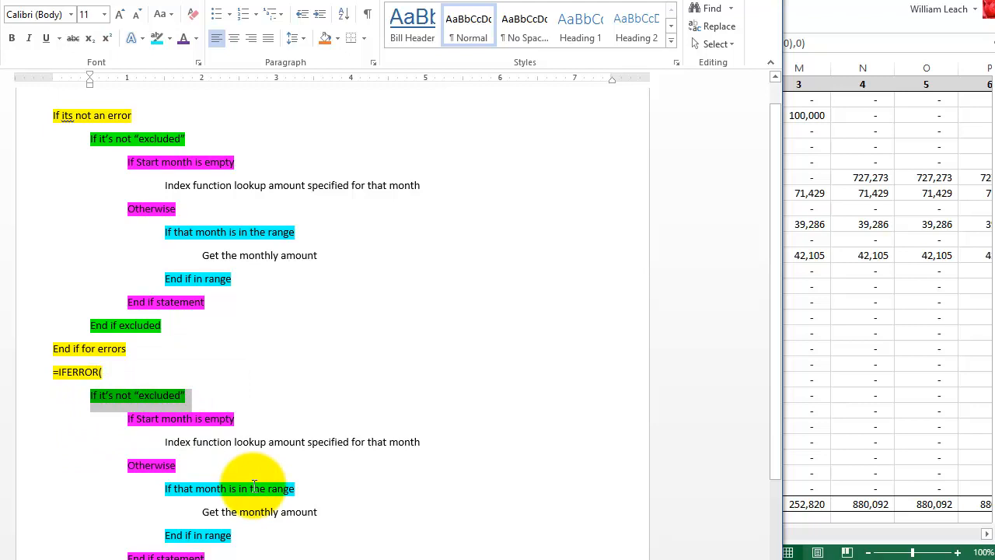
type("IF")
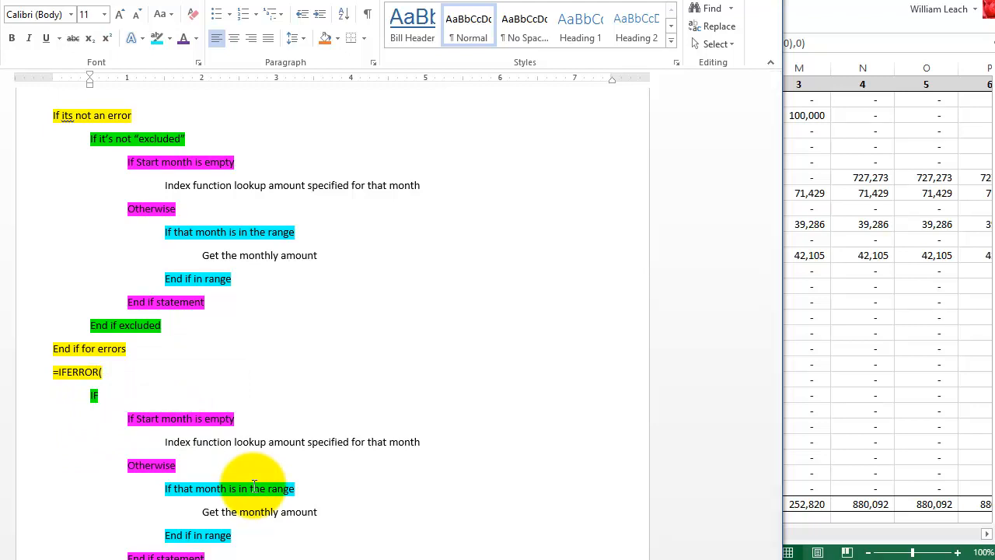
type("(NOT($A")
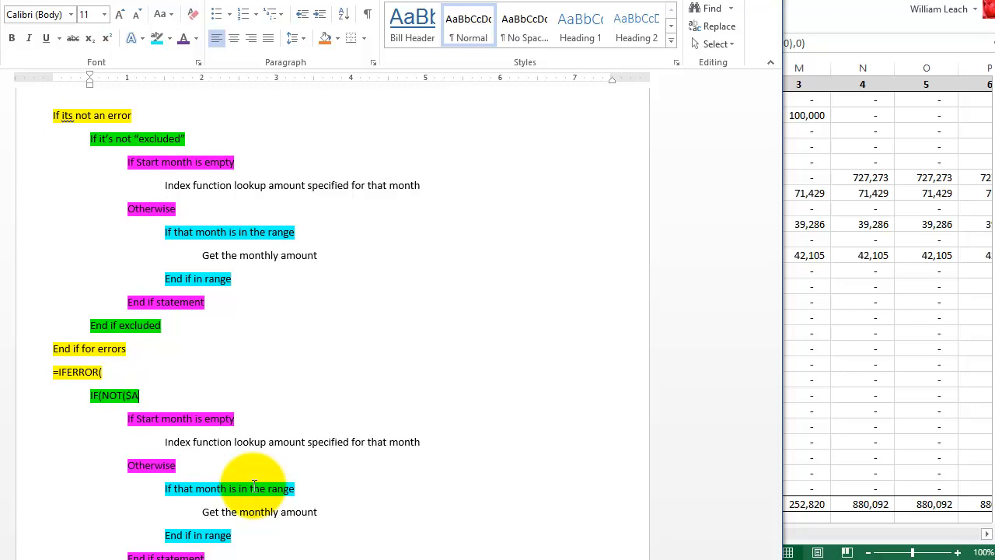
type("2),")
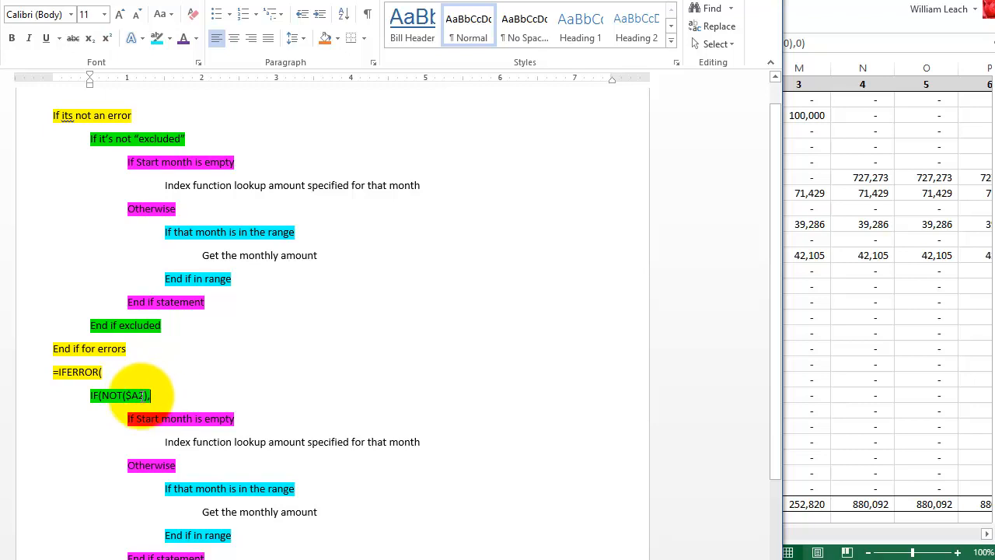
Switch to Excel, examine the Exclude formula in cell A2 of the Calc sheet, and return to Word.
left_click(874, 271)
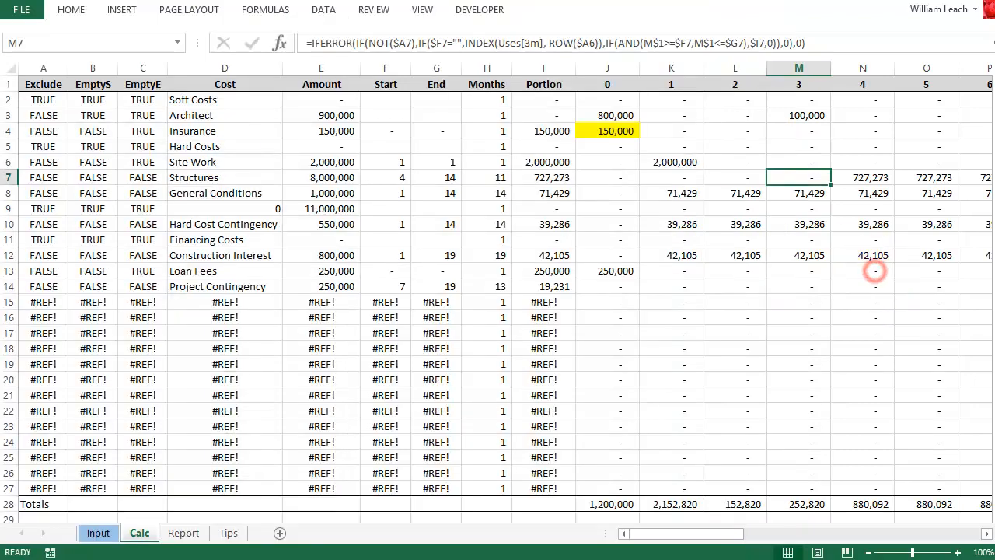
left_click(43, 100)
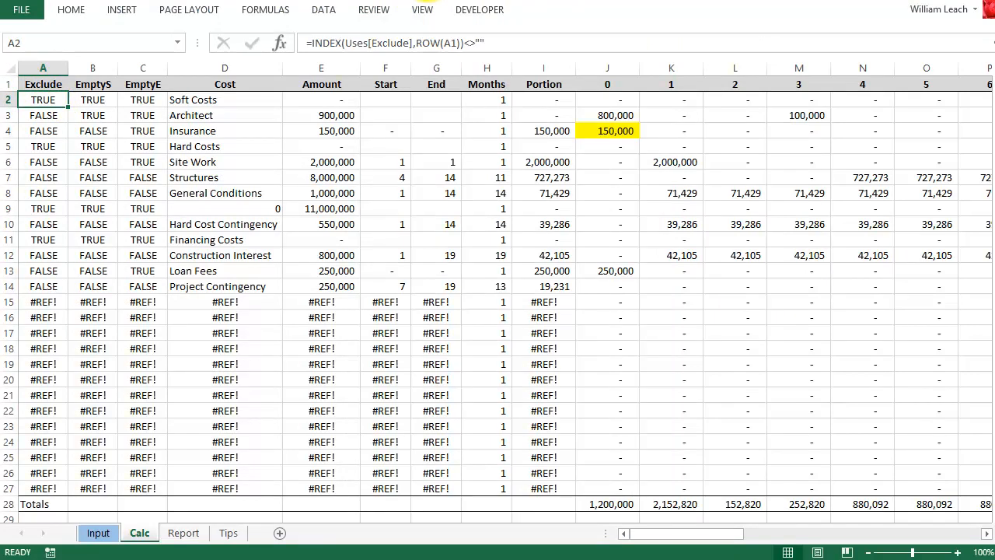
key("alt+Tab")
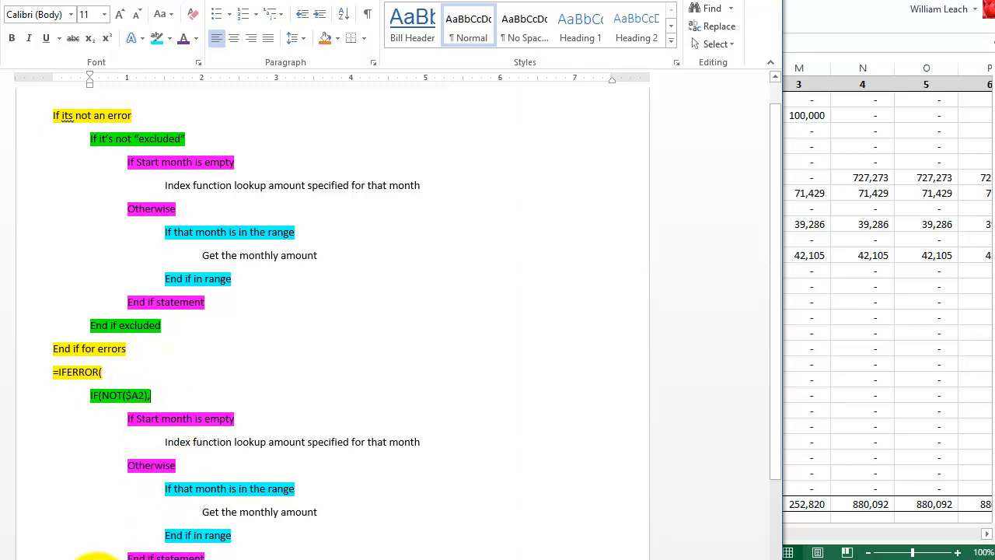
Replace the copied block's "If Start month is empty" line with IF($F2="", as the start-month test.
left_click_drag(112, 559, 91, 558)
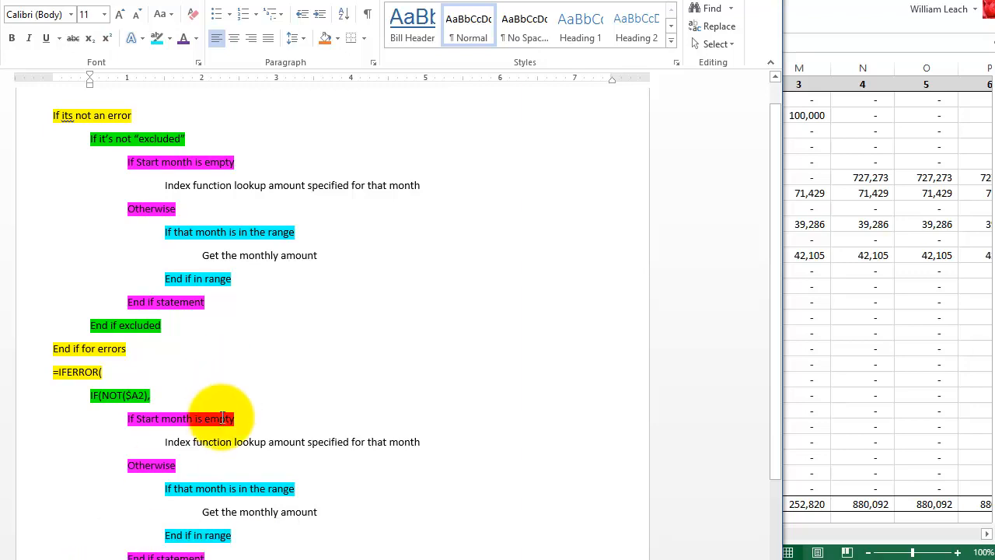
left_click_drag(249, 414, 131, 422)
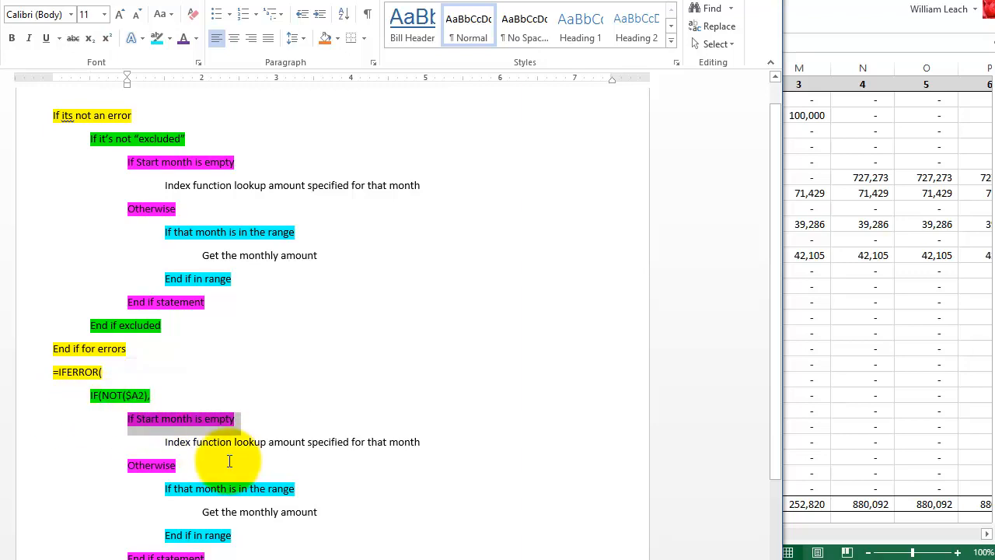
type("IF(")
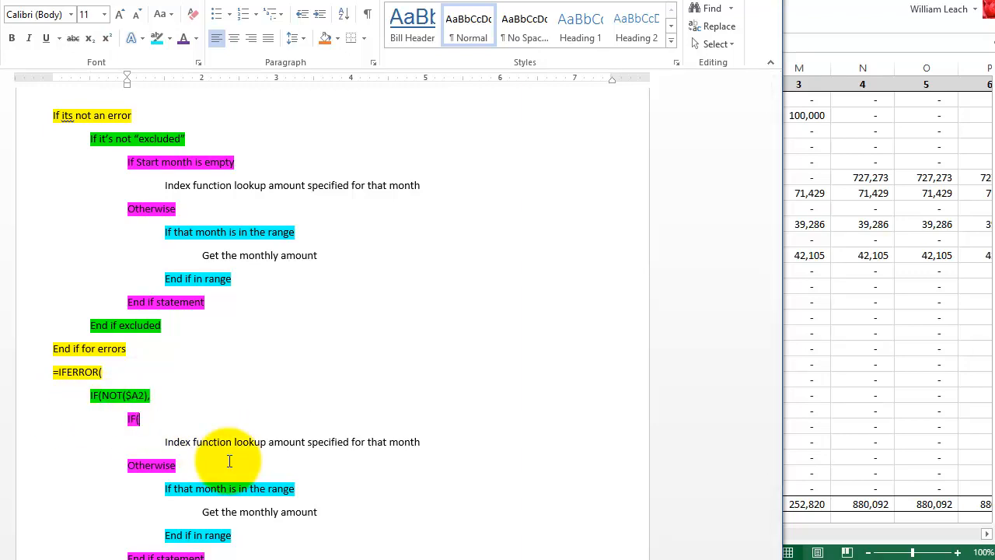
type("$F2=")
type("\"\"")
type(",")
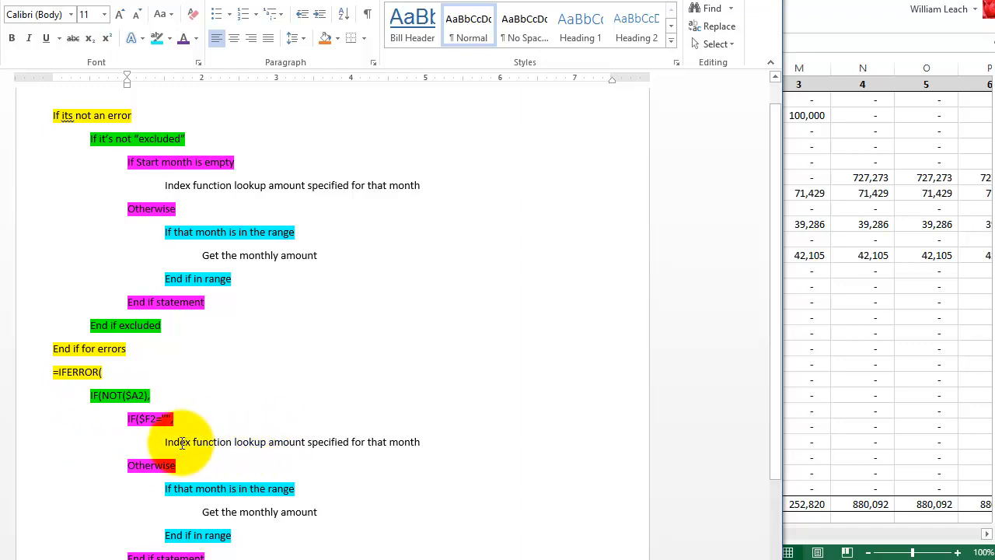
In the copied block, replace "Otherwise" with a comma and "End if statement" with a closing parenthesis.
left_click_drag(182, 443, 379, 443)
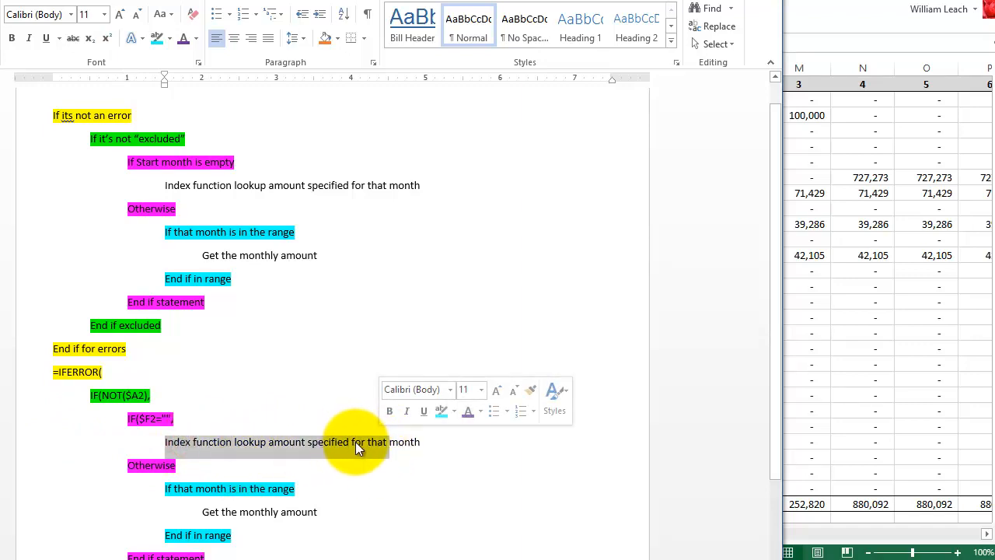
left_click_drag(178, 465, 134, 465)
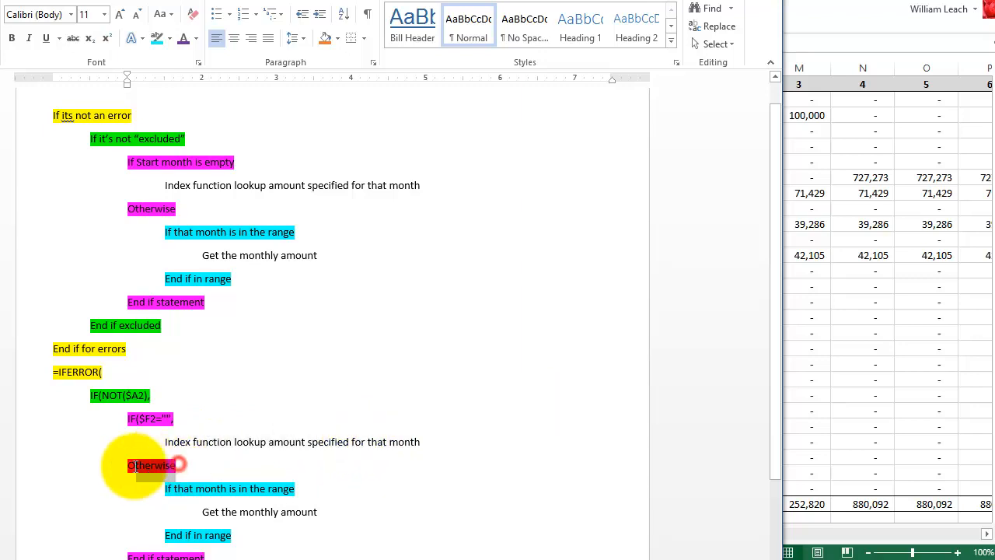
type(",")
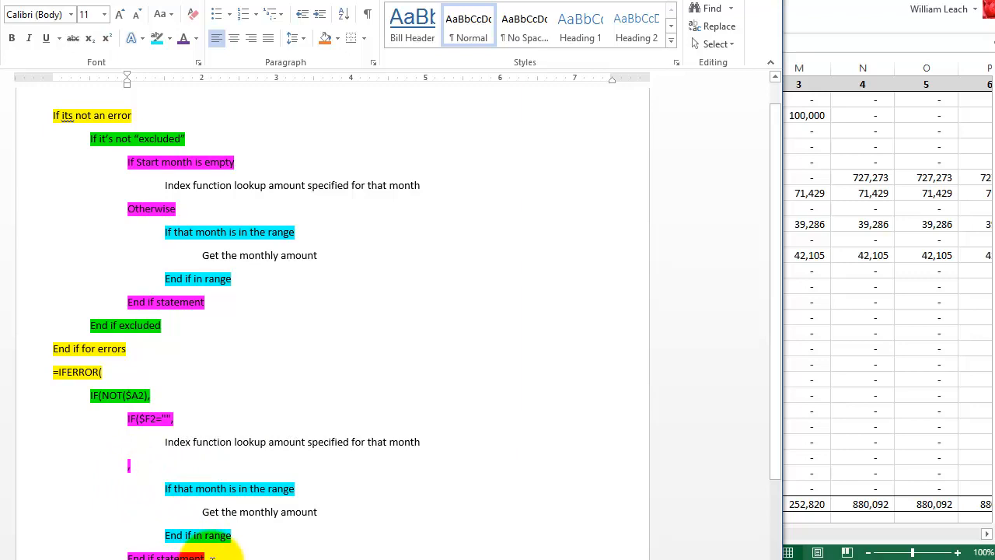
left_click_drag(211, 557, 126, 555)
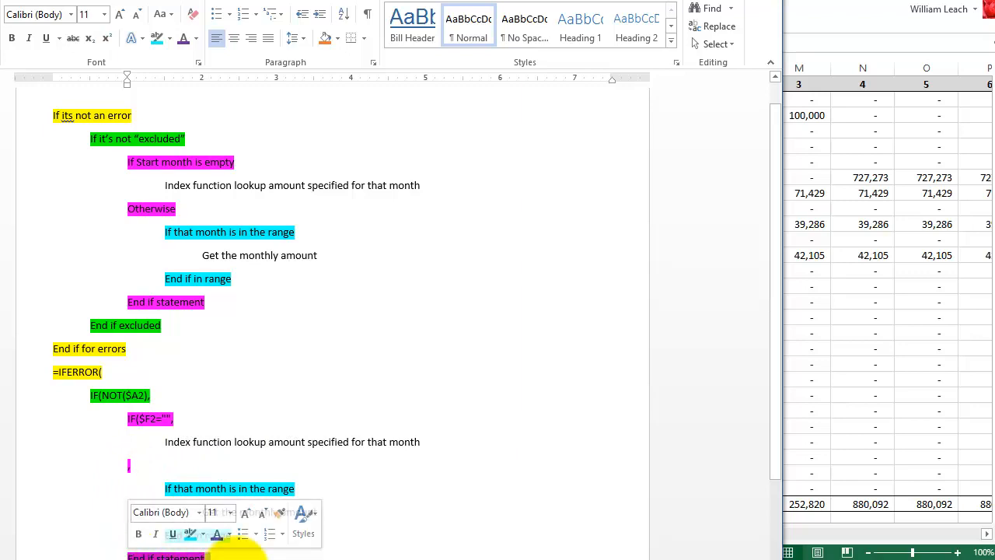
type(")")
left_click_drag(269, 536, 133, 467)
left_click(244, 523)
left_click_drag(262, 538, 156, 490)
left_click(409, 463)
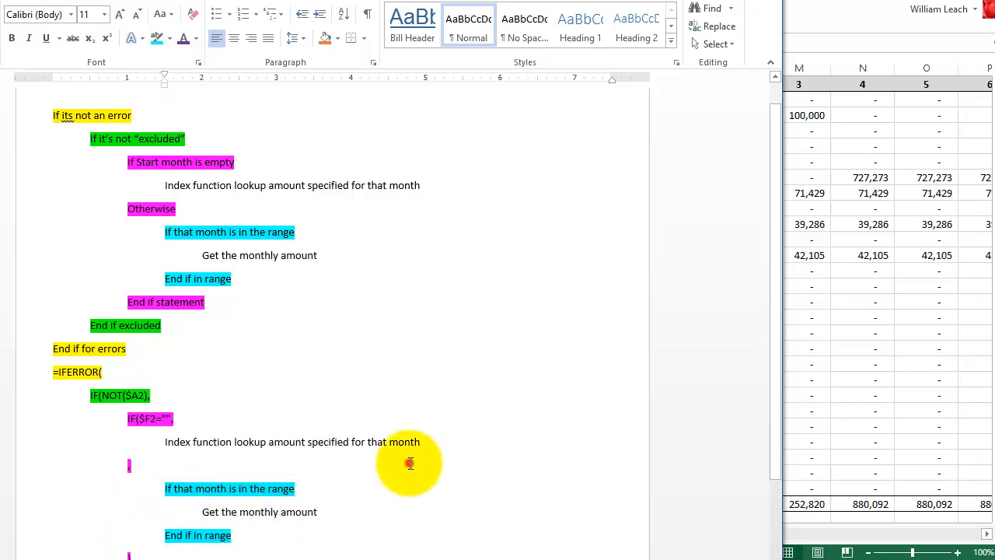
left_click_drag(432, 442, 189, 437)
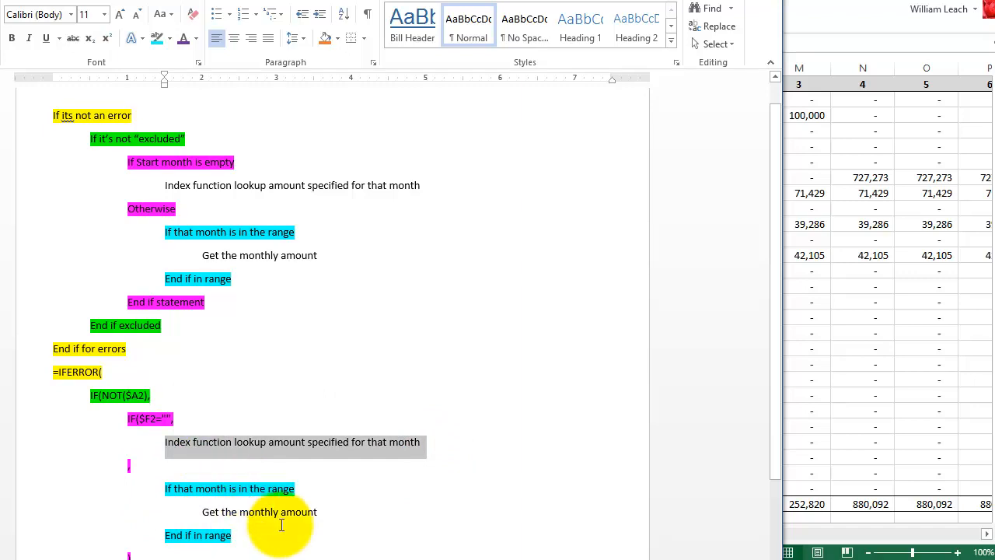
right_click(317, 513)
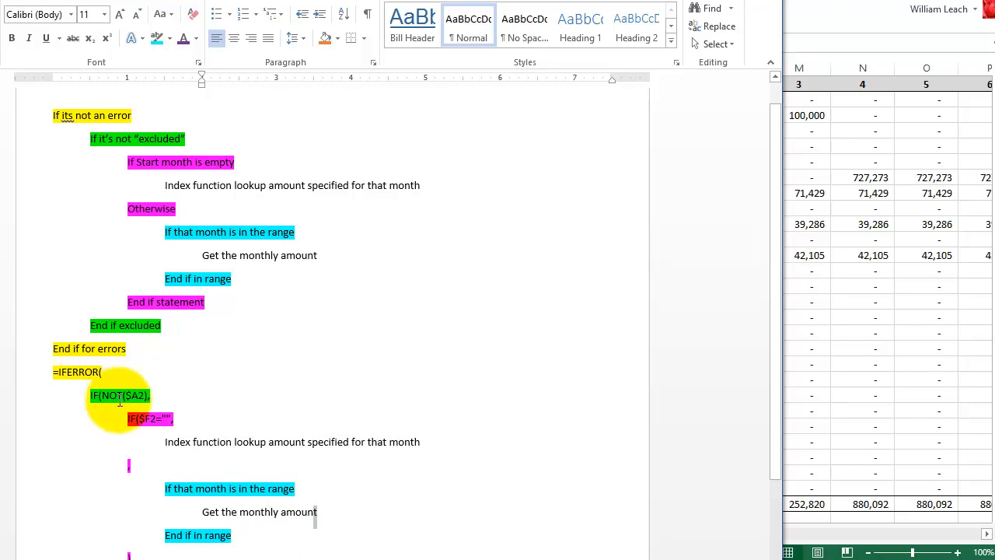
left_click(154, 543)
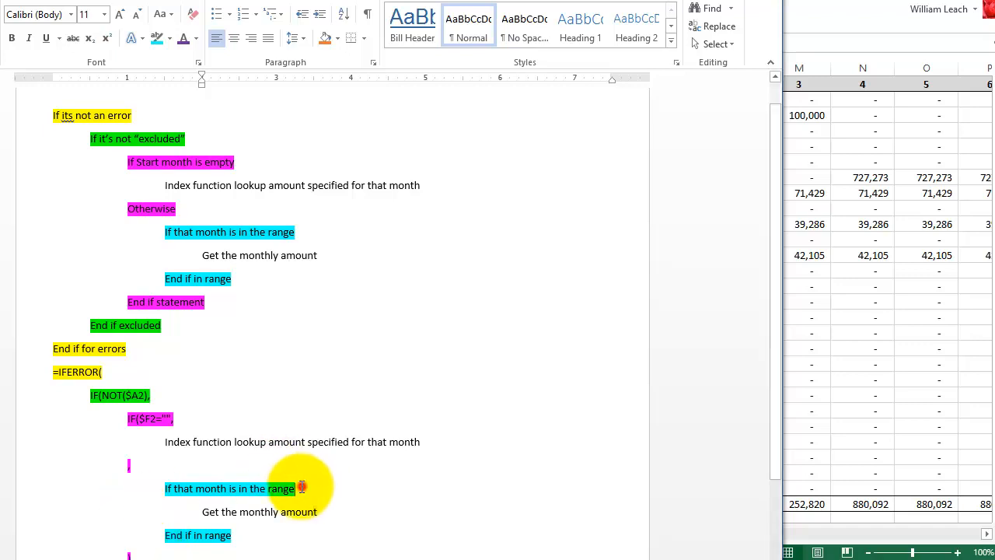
Replace the copied block's "If that month is in the range" line with IF(AND(J$1>=$F2,J$1<=$G2), checking the columns in Excel.
left_click_drag(304, 487, 163, 490)
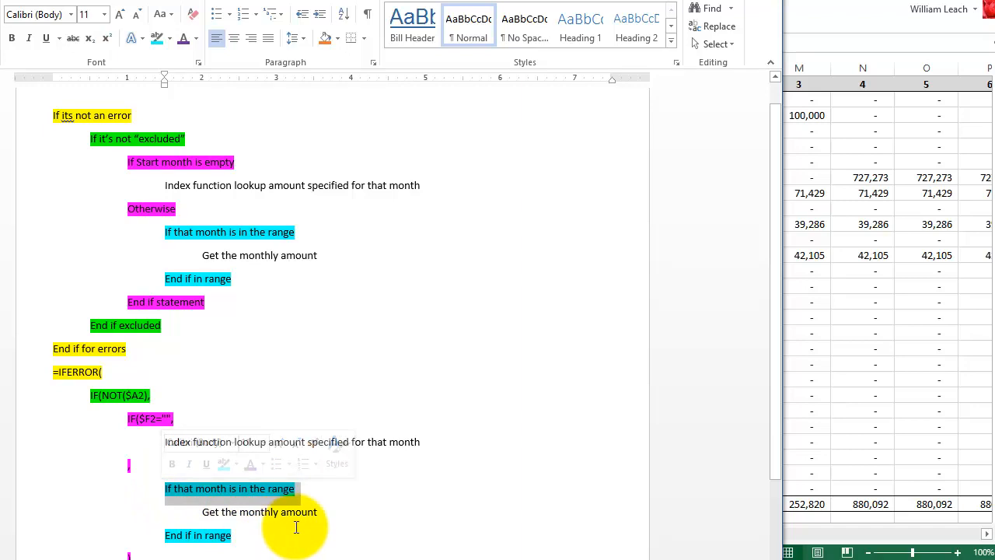
type("IF(AND(")
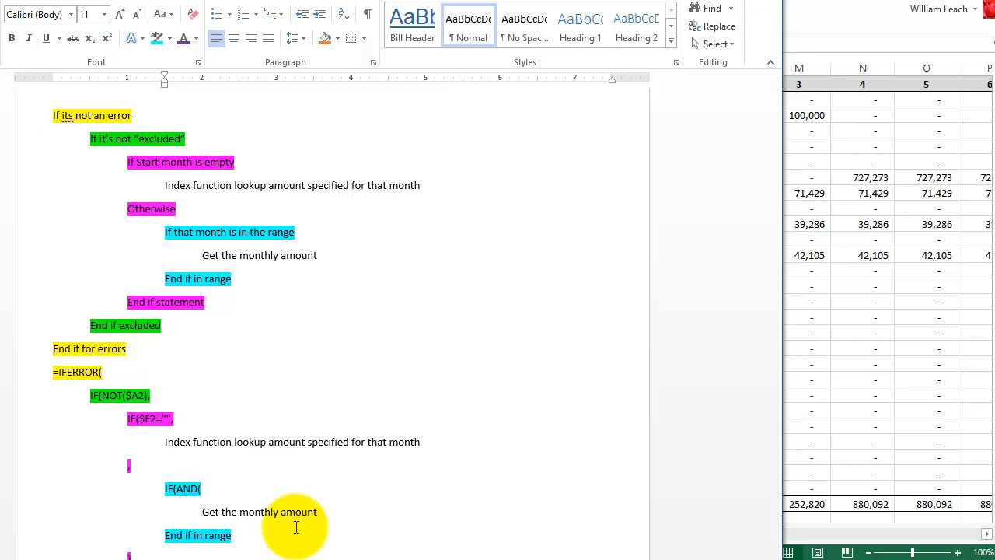
type("J$1>=$F2,")
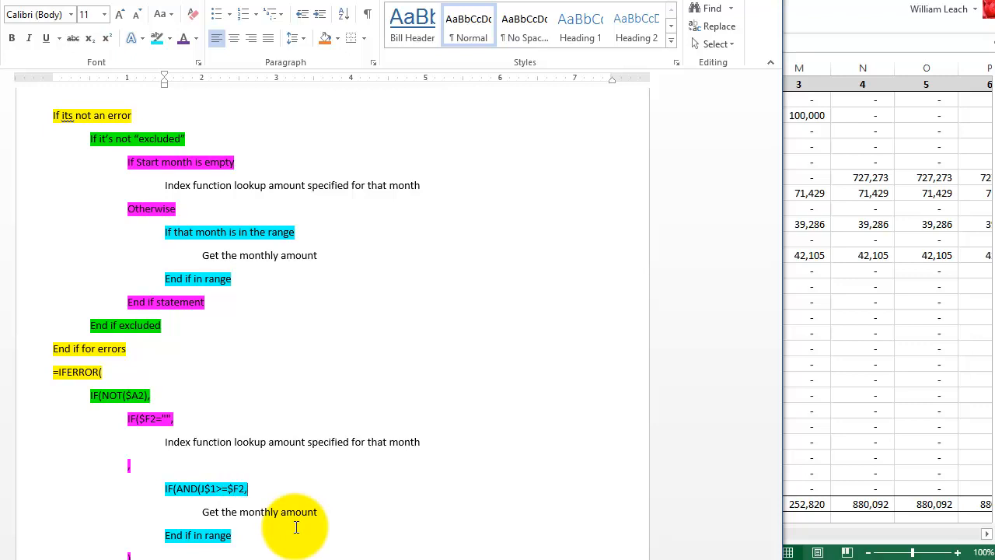
left_click(833, 247)
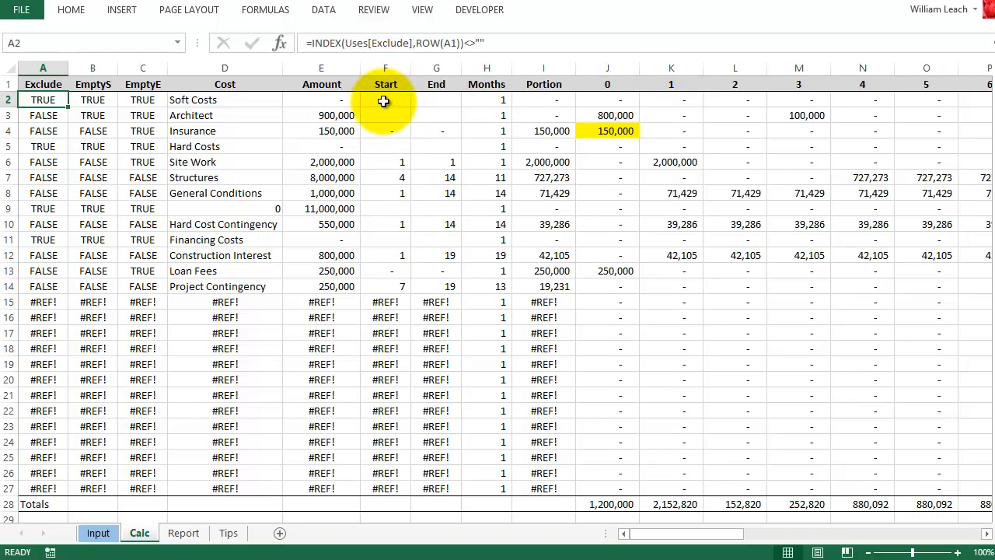
key("alt+Tab")
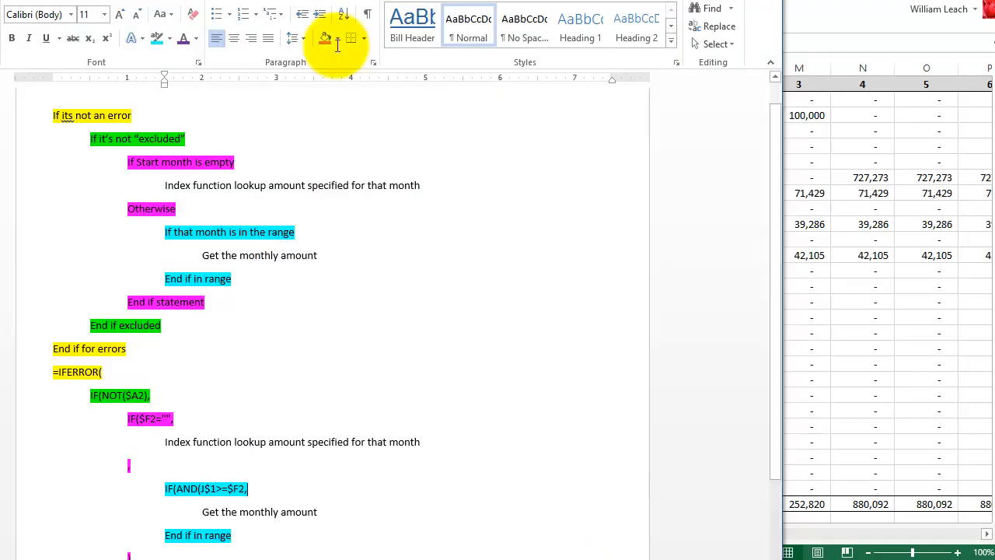
left_click(217, 488)
type(">")
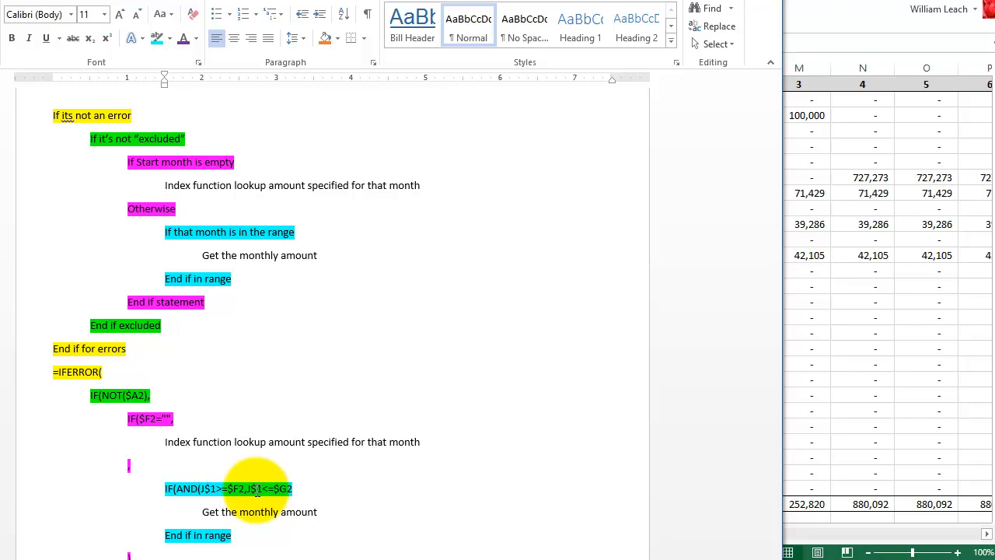
left_click(925, 175)
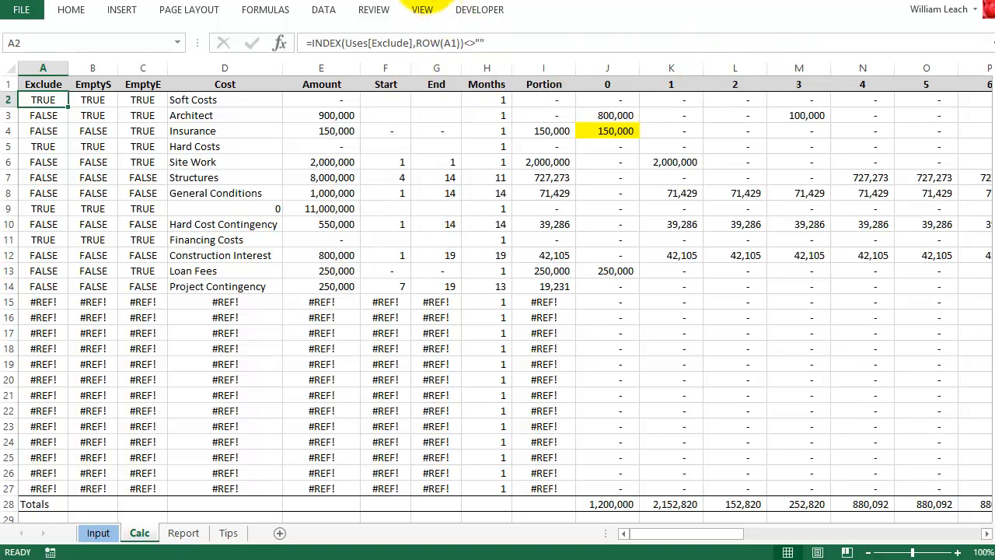
key("alt+Tab")
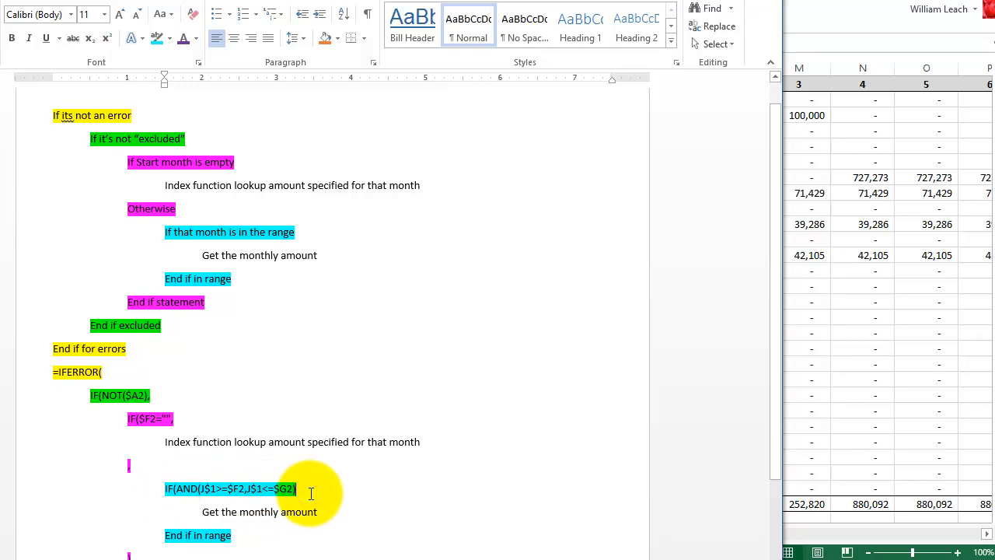
type(",")
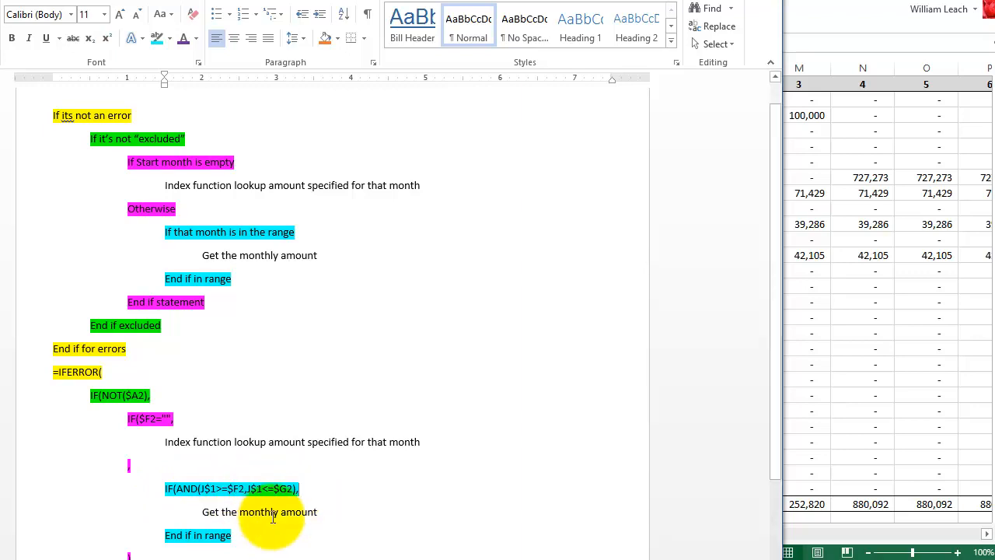
Replace the copied block's "End if in range" line with ,0) to close the range test.
left_click_drag(237, 536, 171, 548)
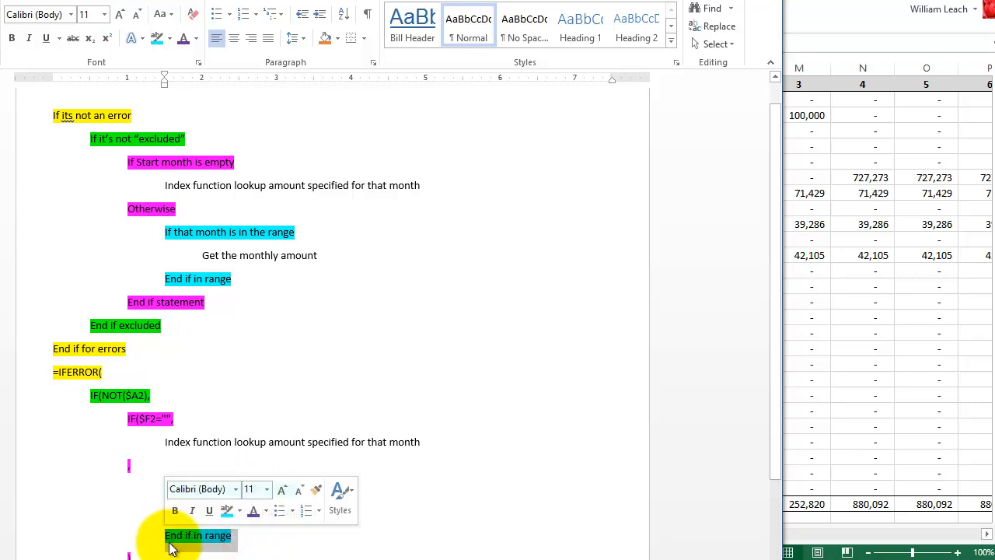
type("0)")
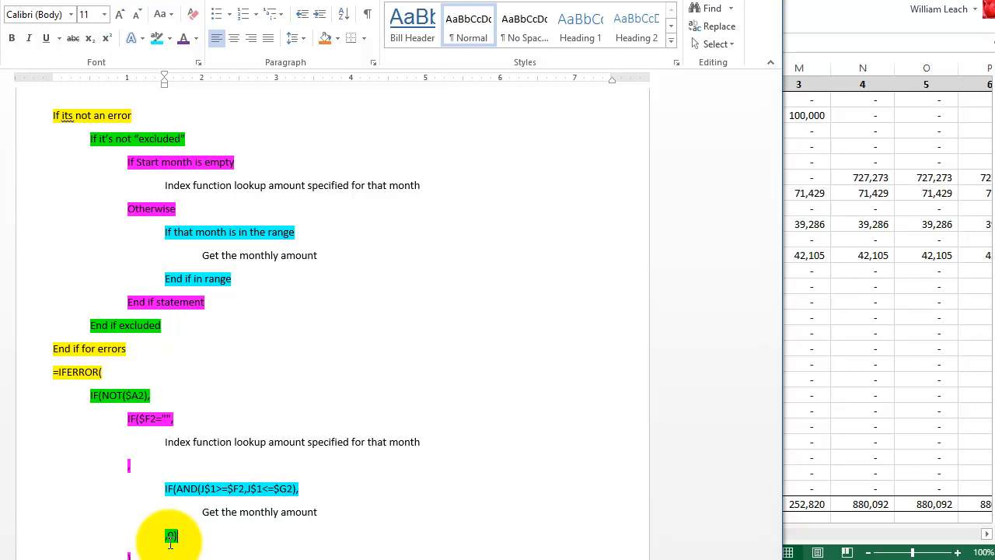
left_click_drag(340, 511, 201, 513)
Replace the copied block's "Index function lookup amount" line with the start of the lookup, INDEX(Uses[0m.
left_click(435, 442)
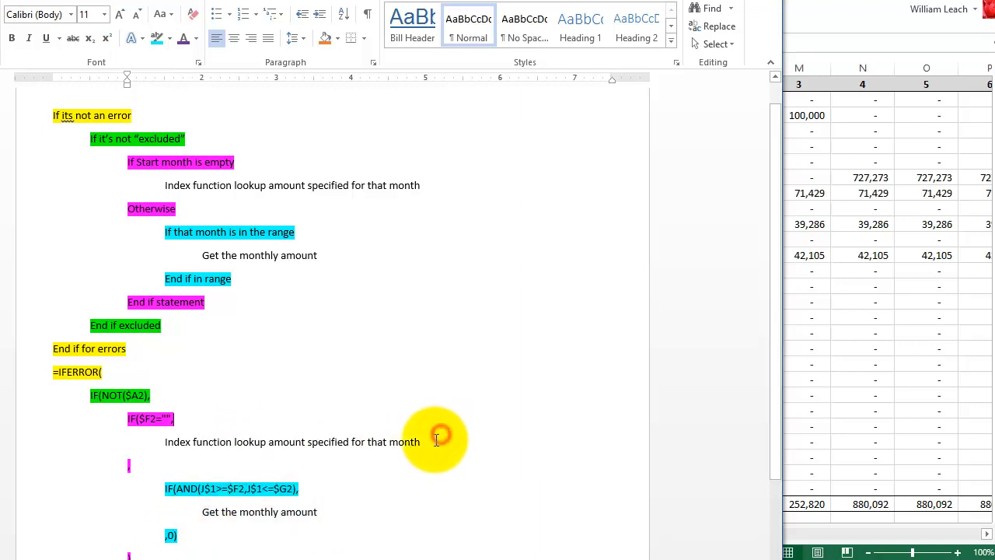
left_click_drag(337, 433, 243, 439)
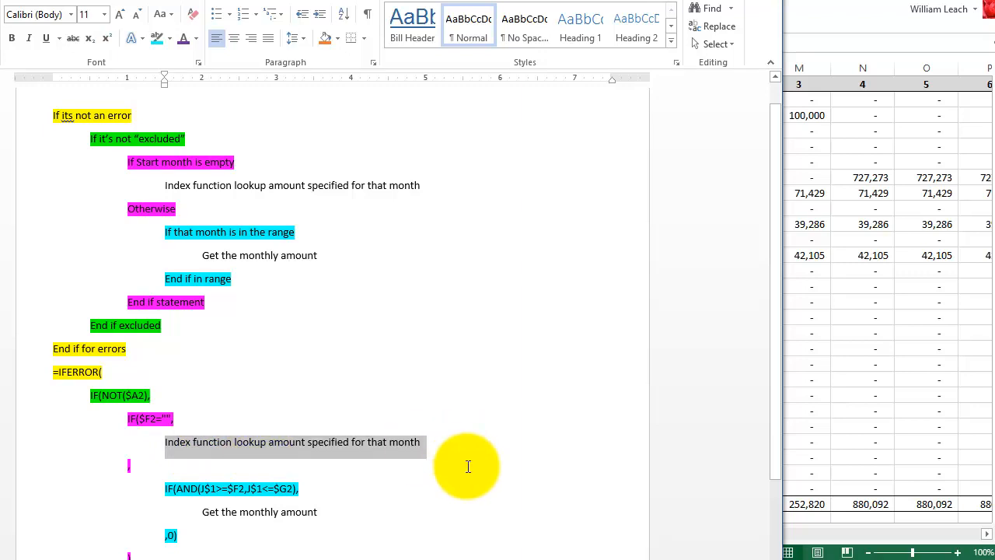
type("INDEX(Uses[0m")
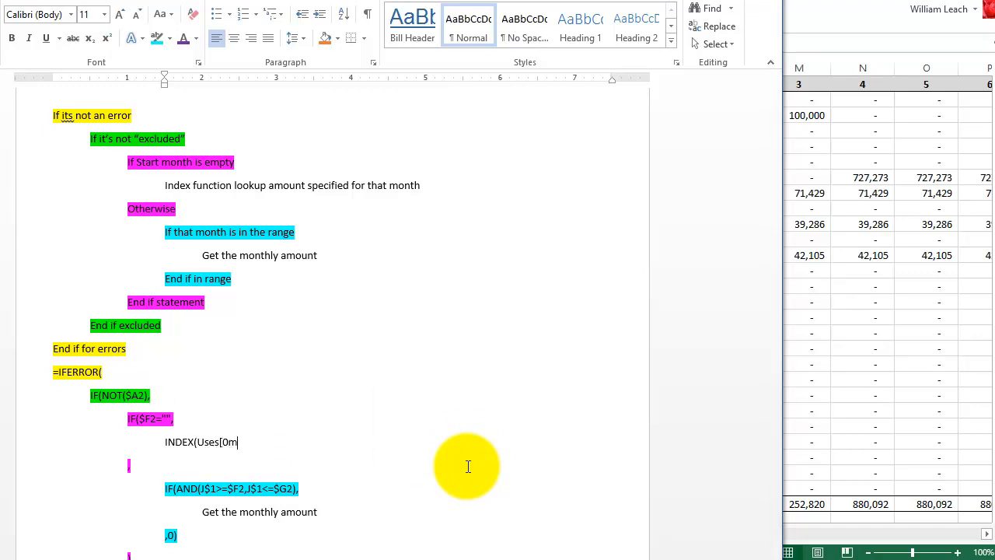
Switch to Excel, examine the 0m, 1m and 2m month headers on the Input sheet, and return to the Calc sheet.
left_click(944, 355)
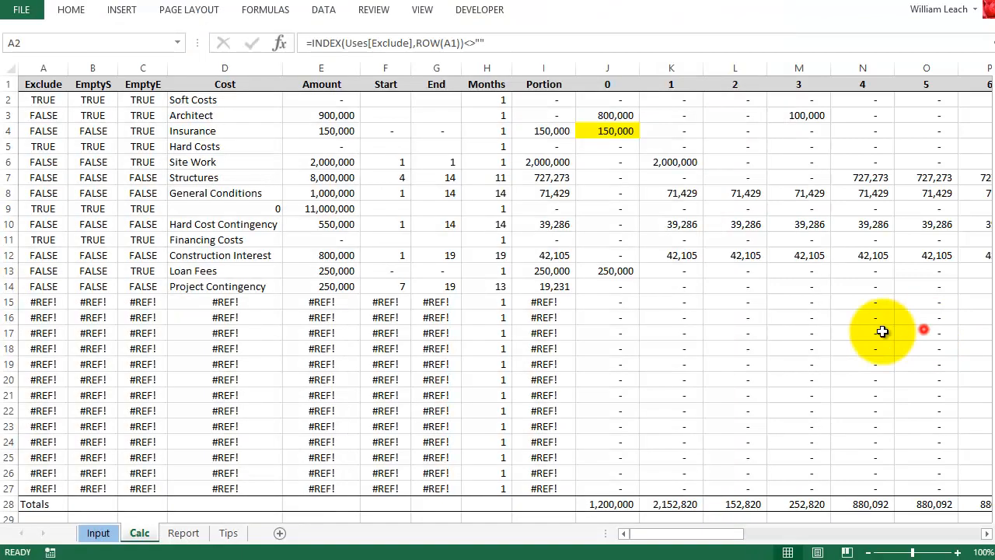
left_click(97, 534)
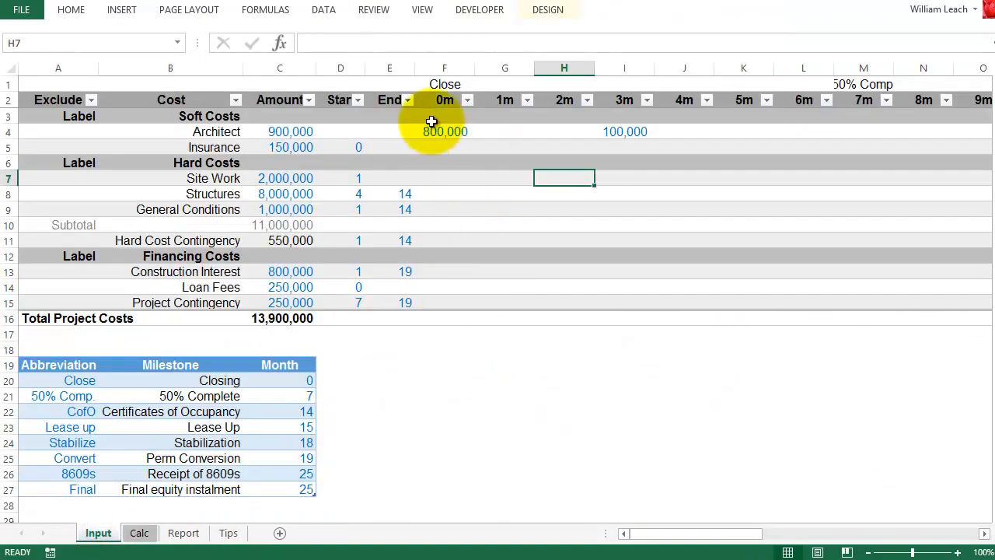
left_click(444, 94)
left_click(504, 100)
left_click(566, 99)
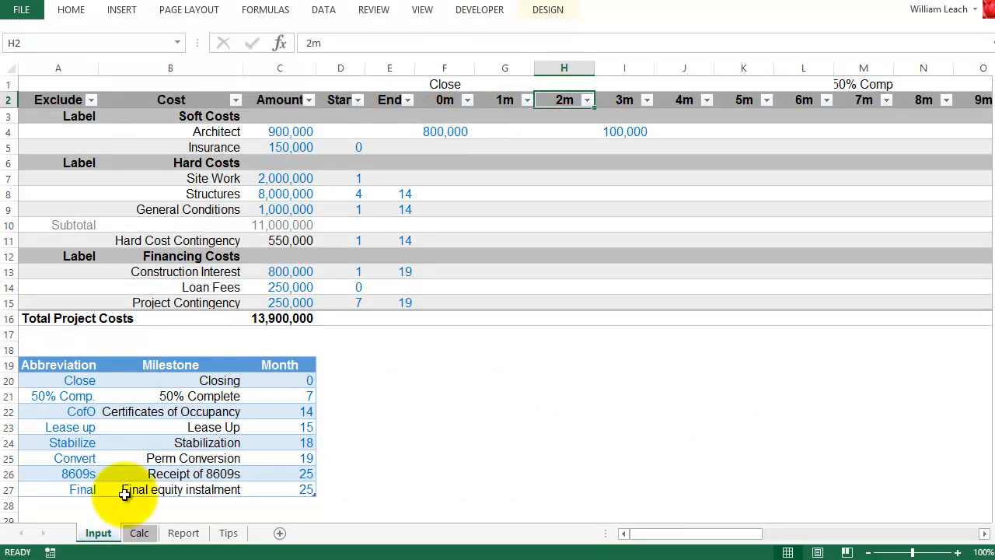
left_click(140, 533)
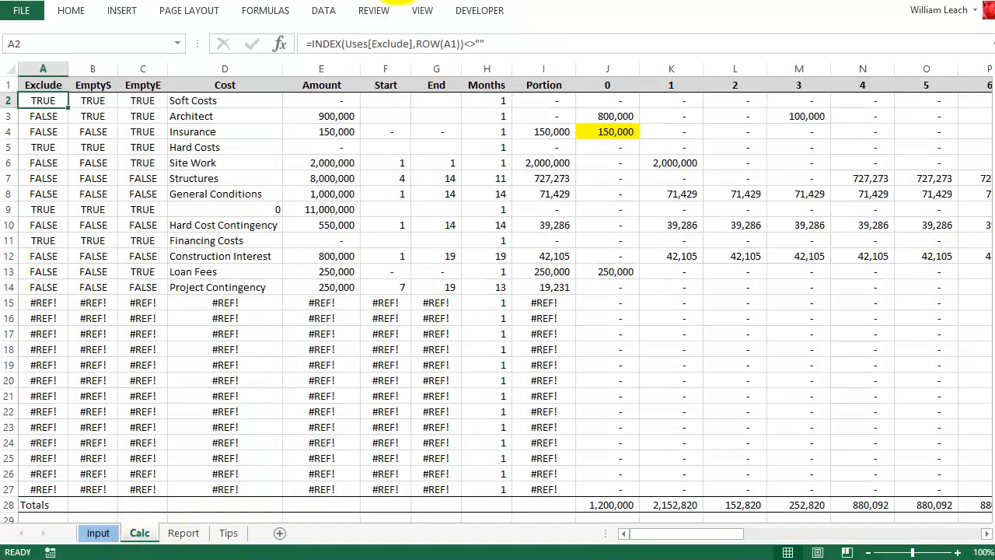
Switch back to Word and complete the lookup line as INDEX(Uses[0m],ROW($A1)).
key("alt+Tab")
left_click(251, 443)
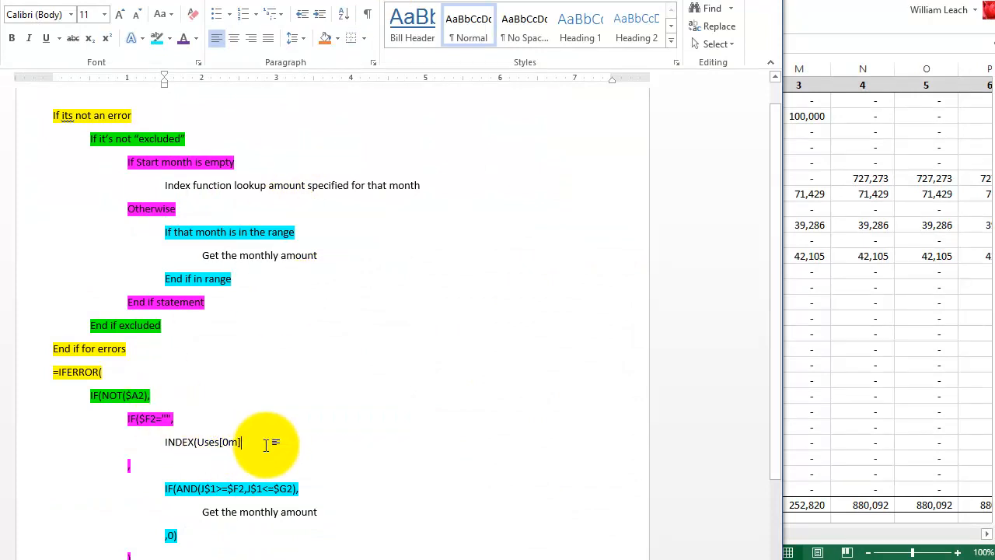
type(",ROW($A1")
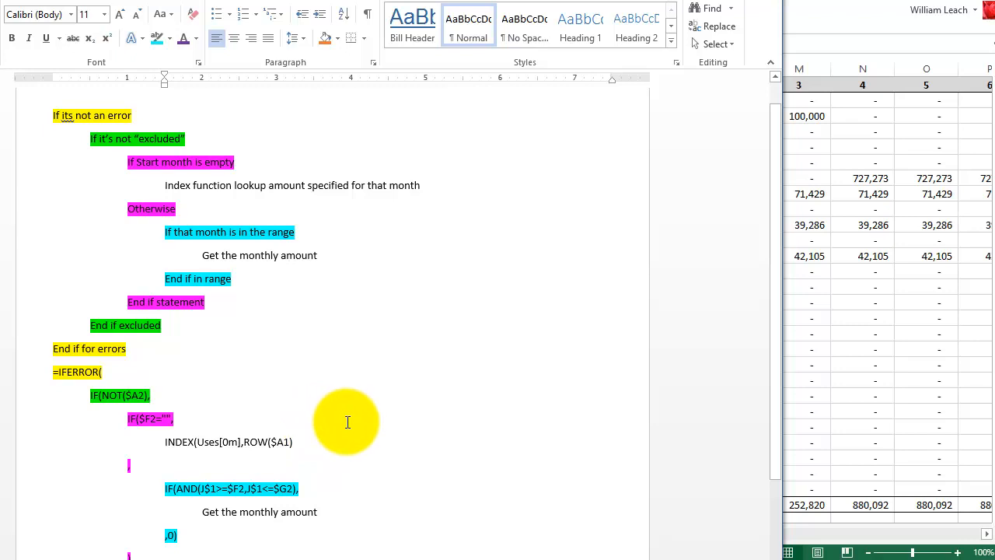
type(")")
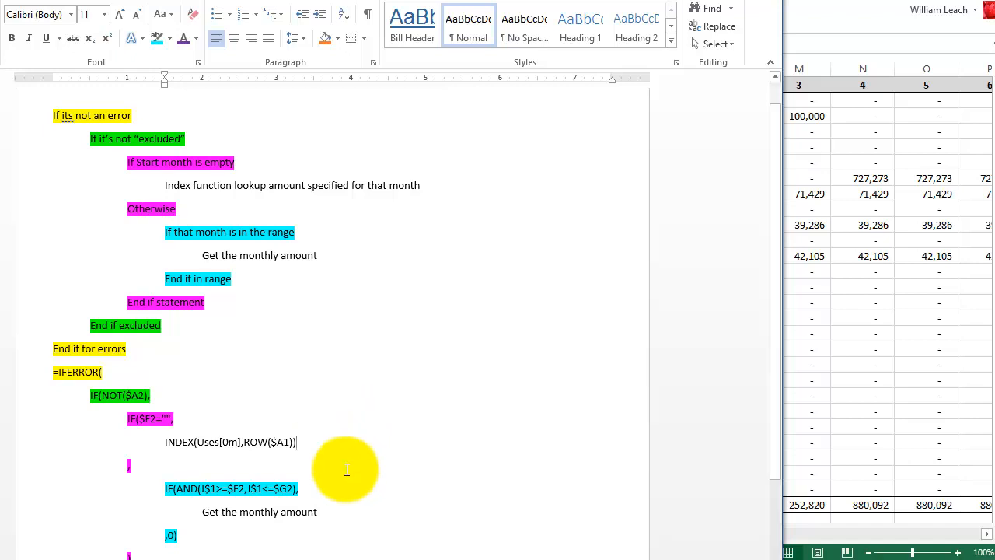
Replace the copied block's "Get the monthly amount" line with the cell reference $I2.
left_click(318, 516)
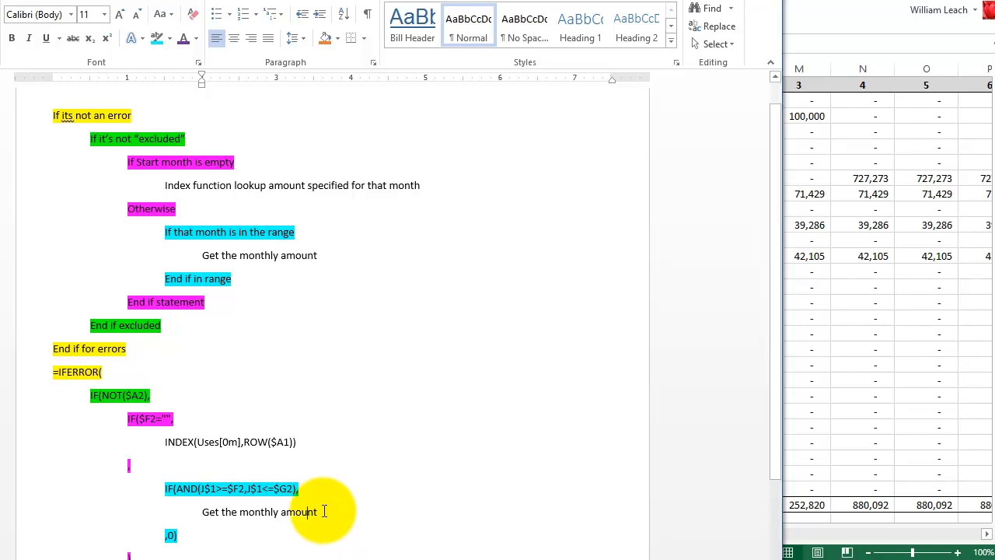
left_click_drag(321, 512, 206, 520)
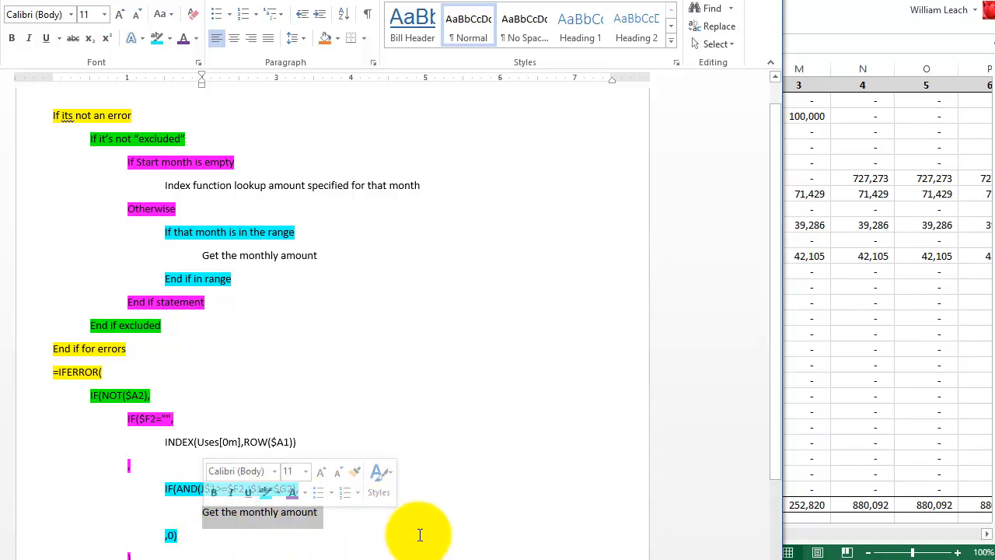
type("$I2")
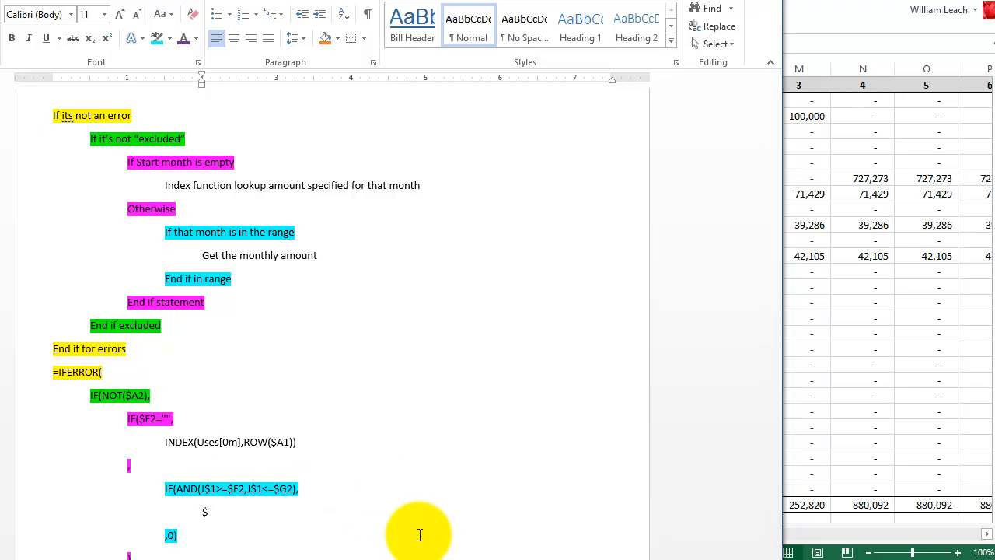
Switch to Excel, examine the Portion formula in I2 and the monthly formula in J2 of the Calc sheet, and return to Word.
left_click(879, 337)
left_click(546, 62)
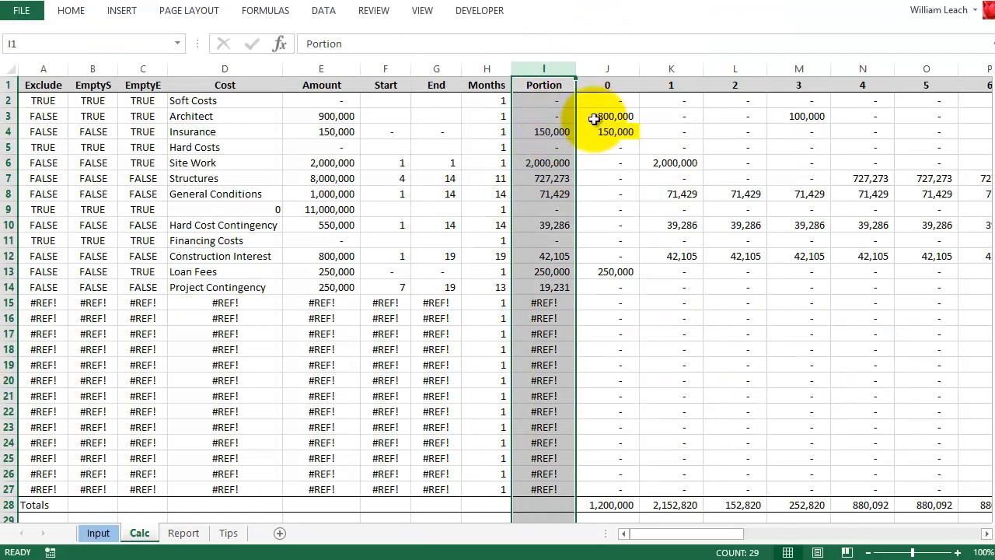
left_click(547, 101)
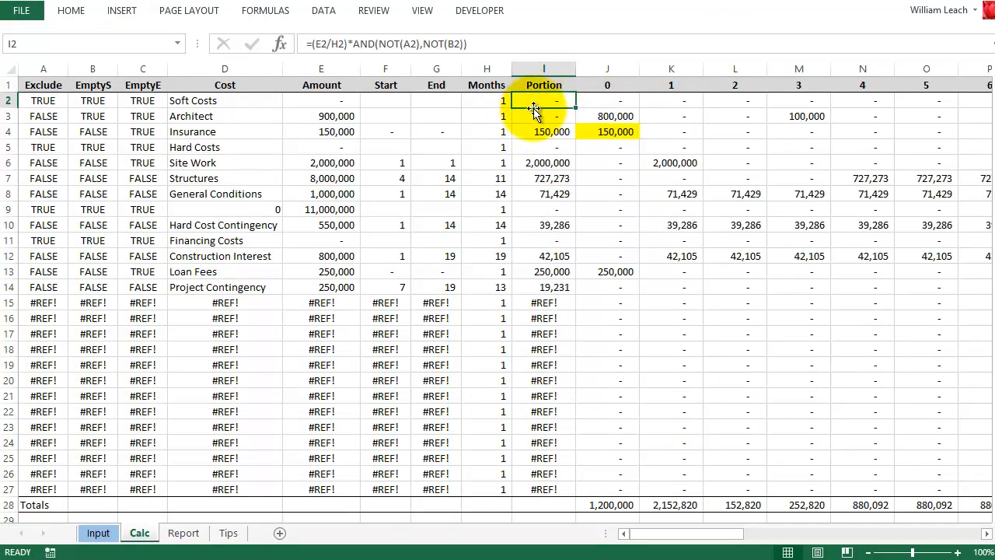
left_click(624, 96)
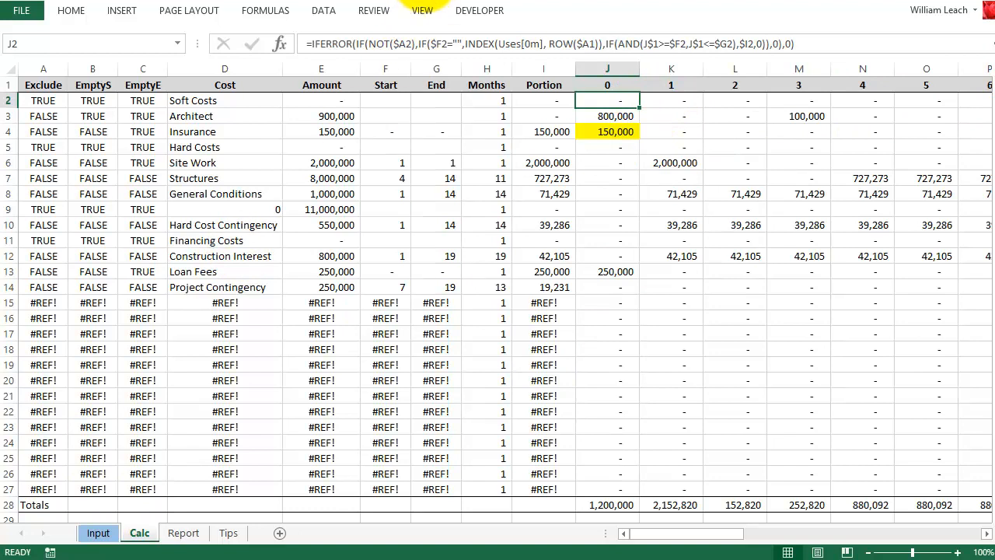
key("alt+Tab")
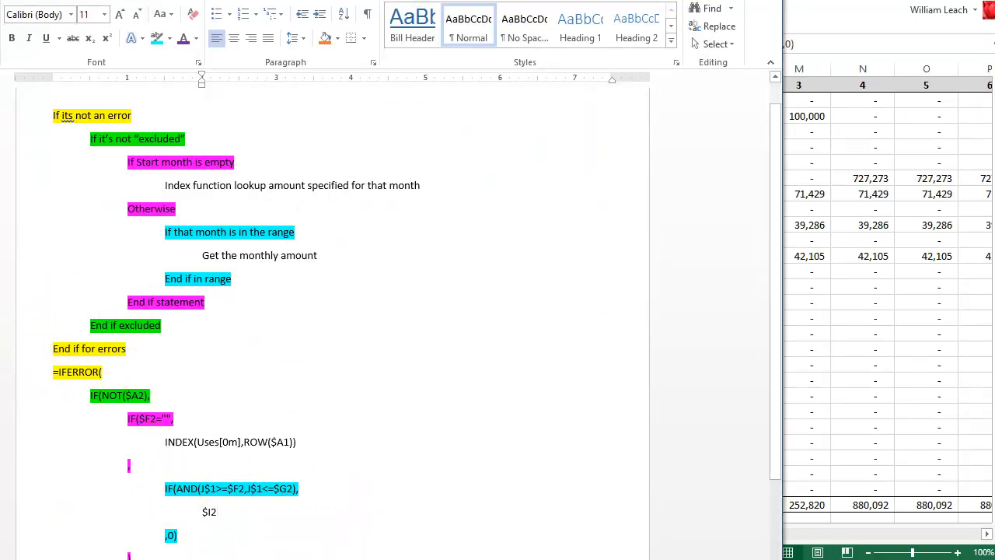
Copy the finished formula block from =IFERROR( onward in Word and paste it over the existing formula of cell J2 in Excel.
left_click_drag(47, 553, 52, 372)
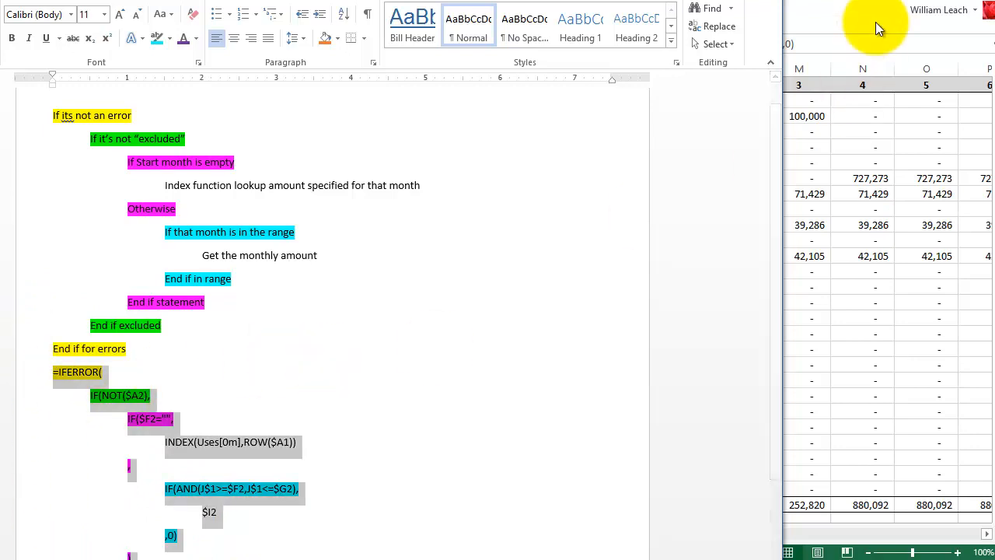
left_click(837, 12)
left_click(807, 45)
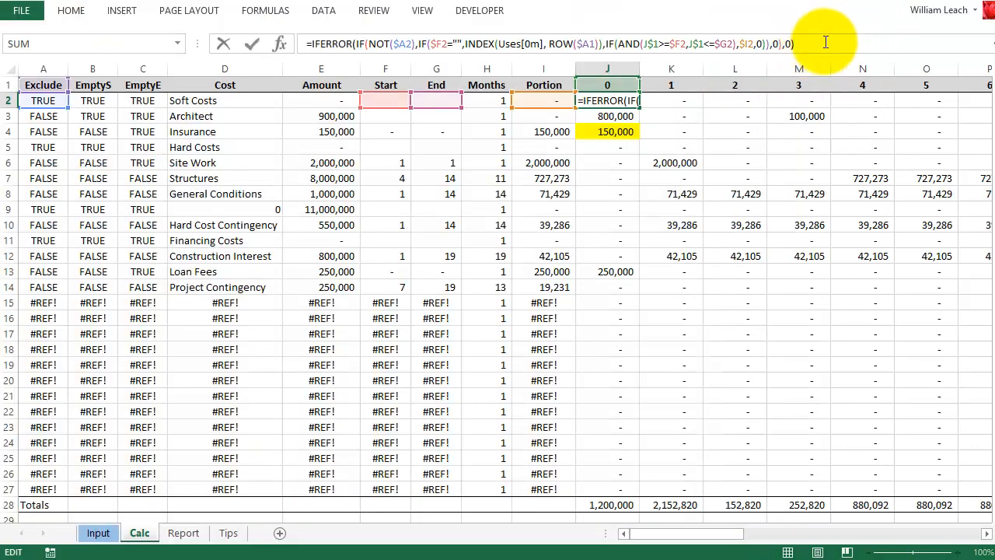
left_click_drag(206, 52, 211, 30)
key("Delete")
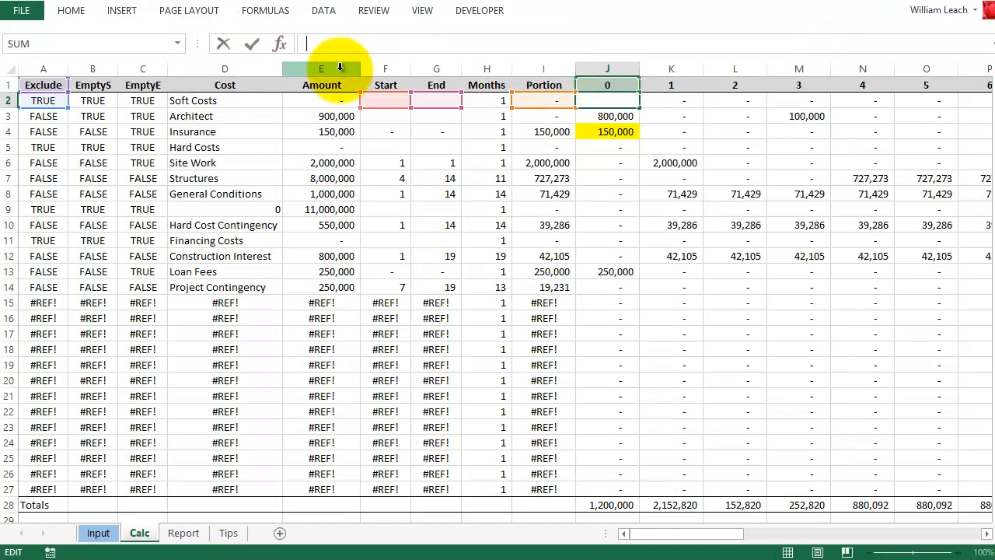
left_click(993, 45)
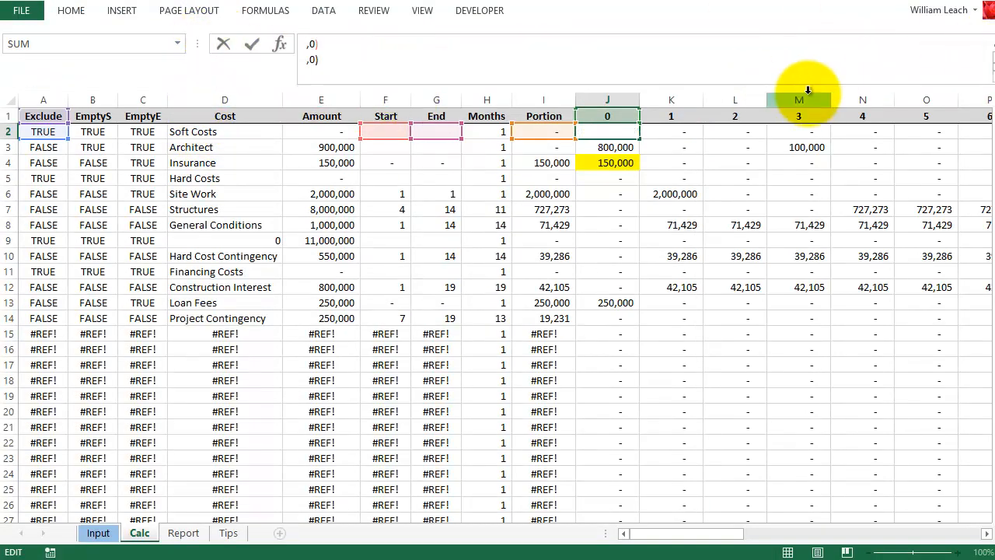
Enlarge the formula bar to examine the pasted multi-line formula, shrink it back to one line, and cancel the edit of J2.
left_click_drag(805, 85, 798, 400)
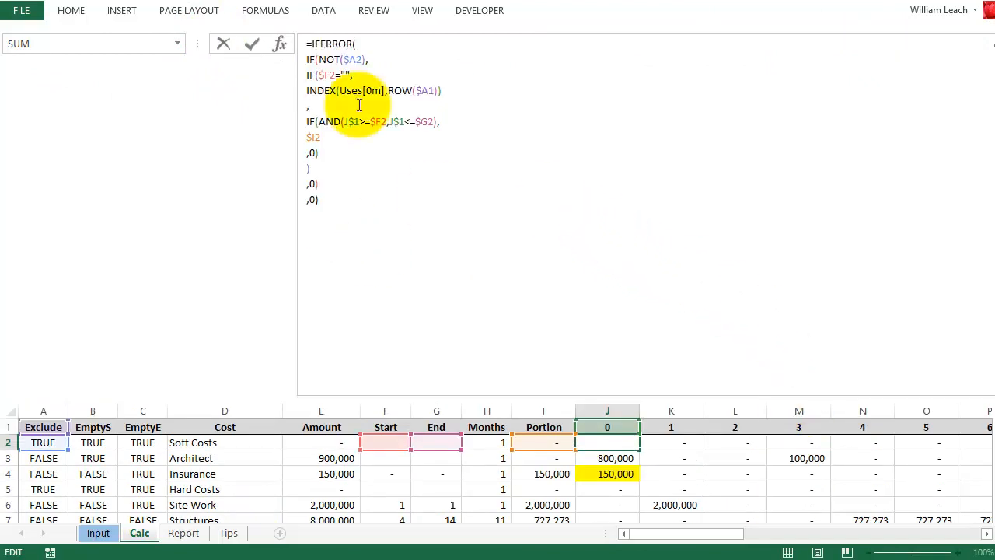
left_click_drag(777, 399, 766, 40)
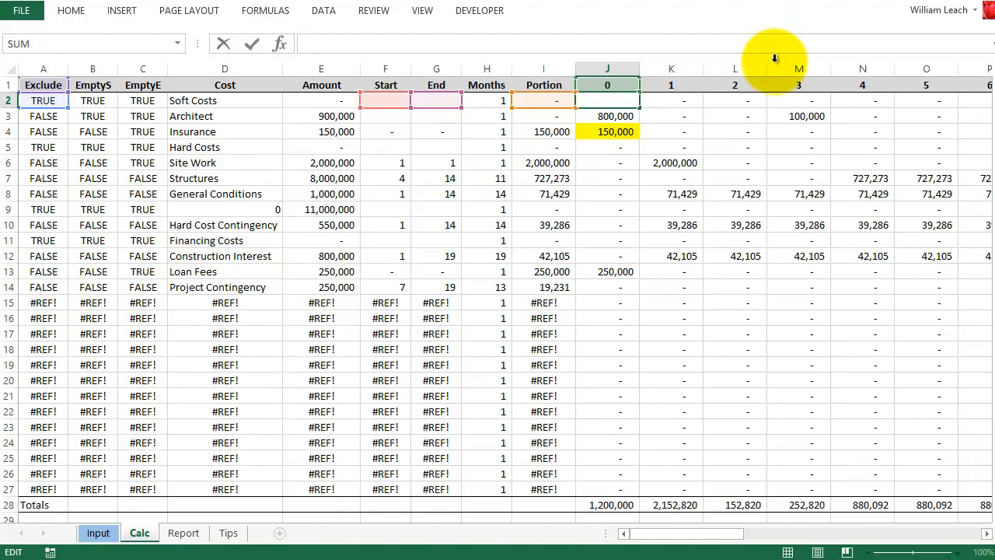
key("Escape")
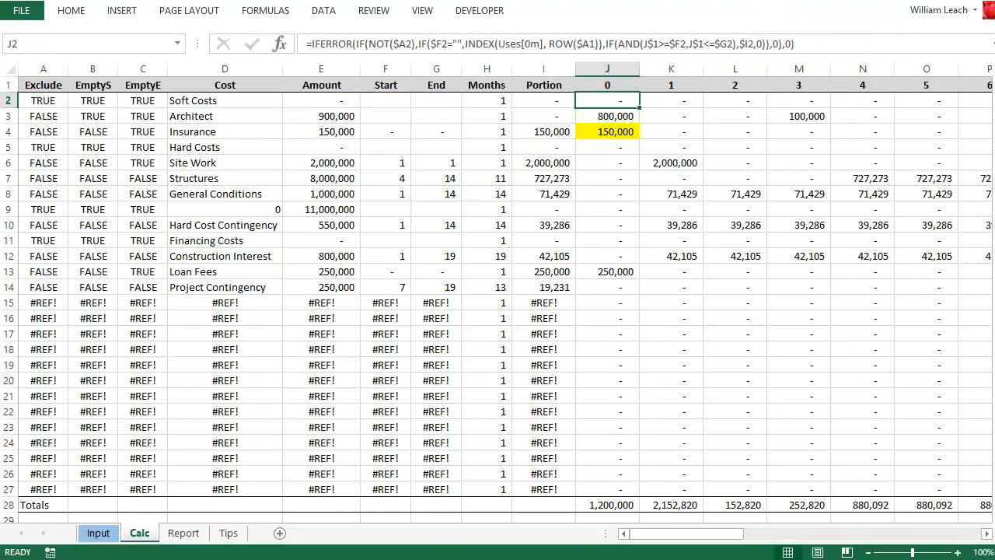
Switch to Word, load the formula block from =IFERROR( to the final ,0) into the document search, and reposition the window to show the search text.
left_click(208, 559)
left_click(280, 401)
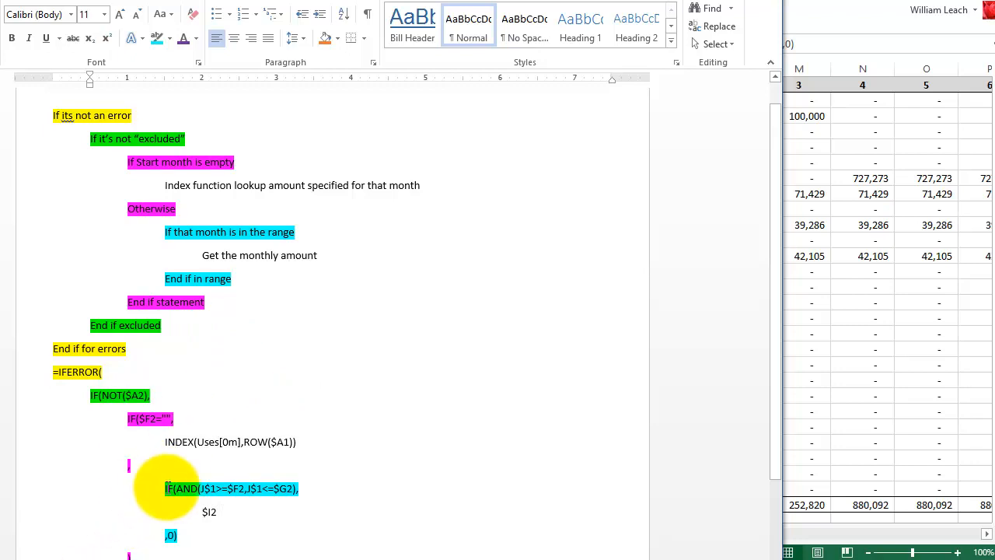
scroll(187, 424, "down", 2)
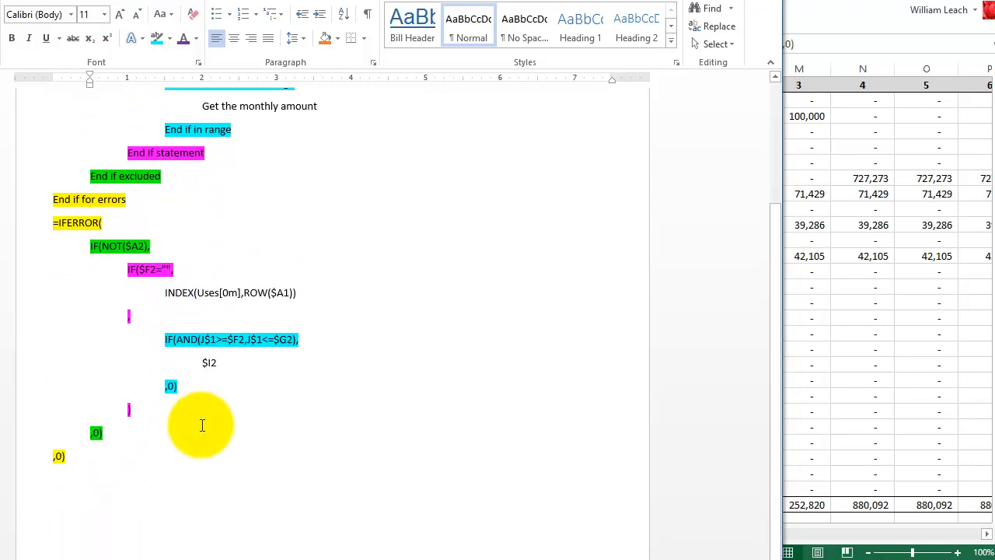
left_click_drag(89, 452, 30, 228)
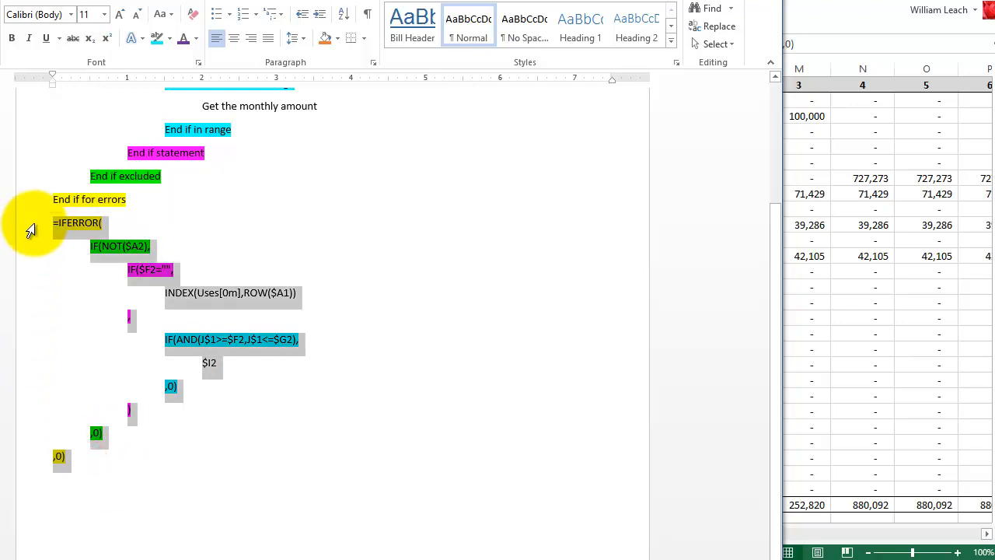
key("ctrl+f")
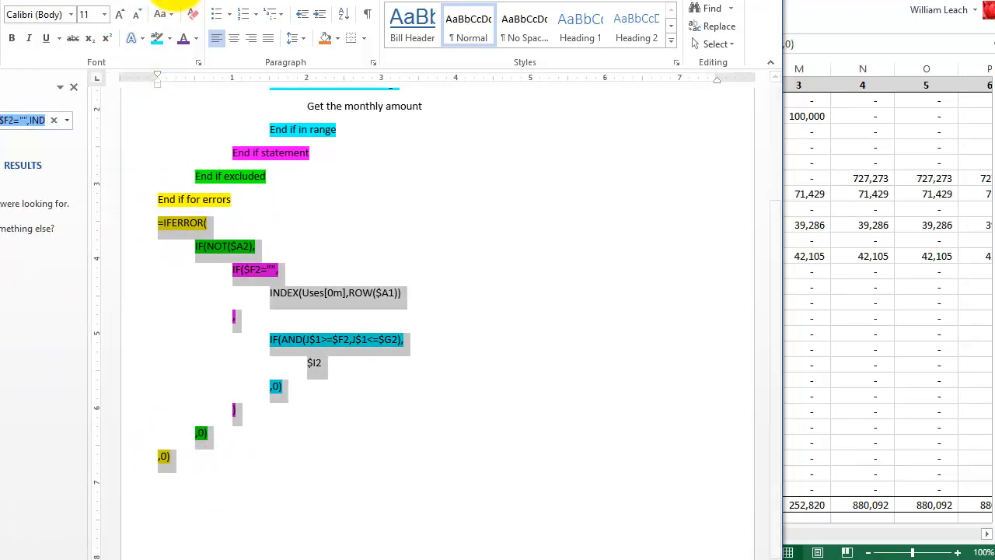
left_click_drag(201, 0, 295, 0)
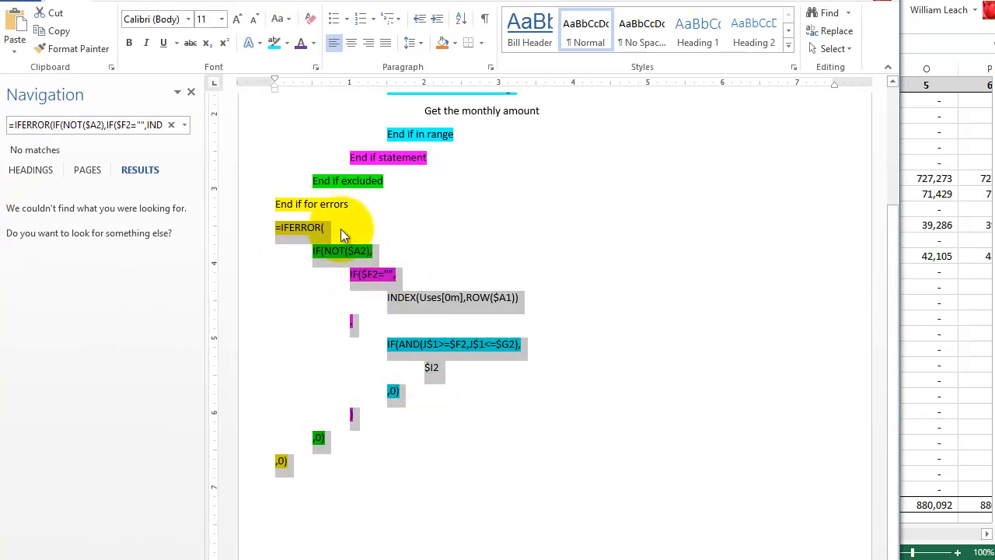
Reselect the complete =IFERROR( formula block and search for it again to get the formula as a single line of text.
left_click(443, 178)
left_click_drag(323, 465, 268, 227)
key("ctrl+f")
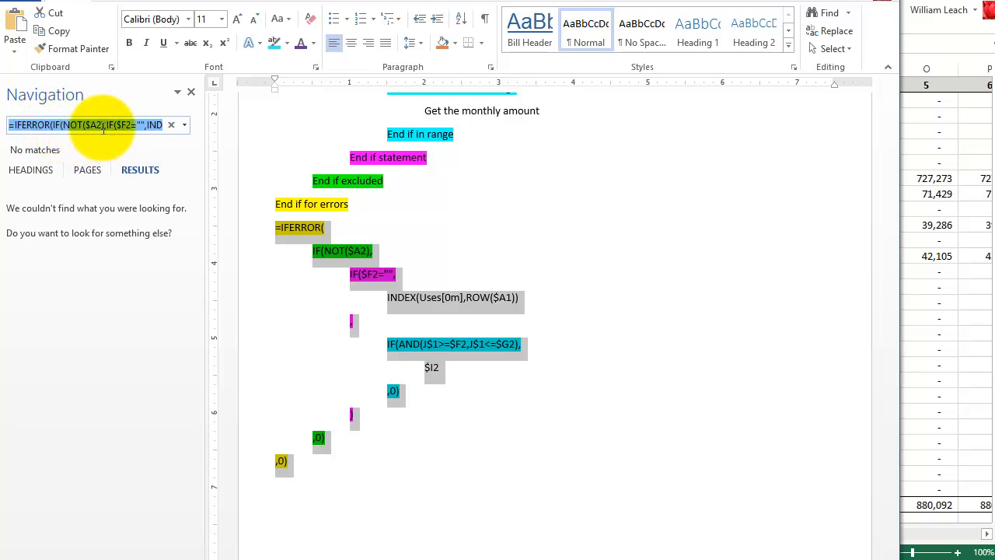
Switch to Excel, try replacing cell J2's formula with the single-line version from Word, and cancel the edit.
left_click(941, 36)
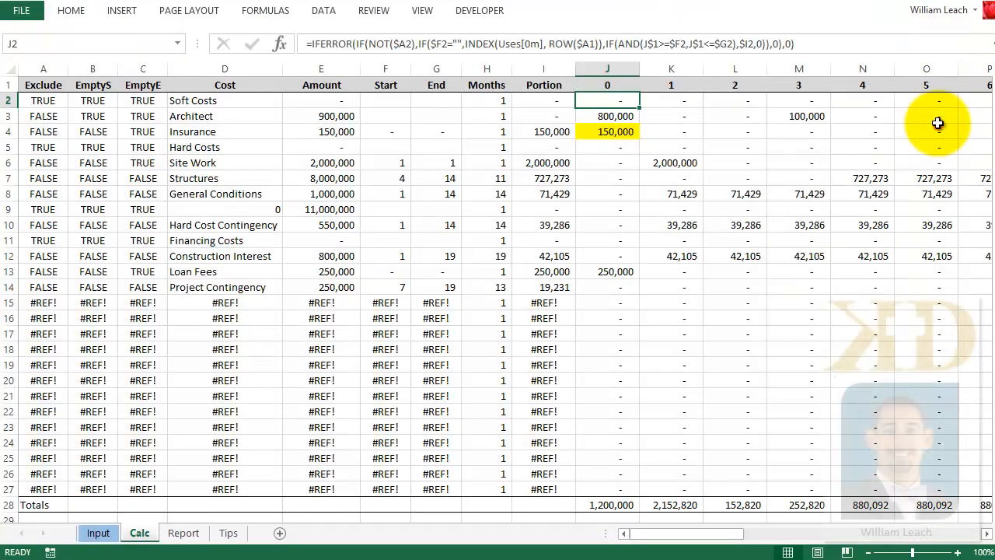
left_click(815, 43)
left_click_drag(837, 45, 274, 40)
type("=IFERROR(IF(NOT($A2),IF($F2=\"\",INDEX(Uses[0m],ROW($A1)),IF(AND(J$1>=$F2,J$1<=$G2),$I2,0)),0),0)")
key("Escape")
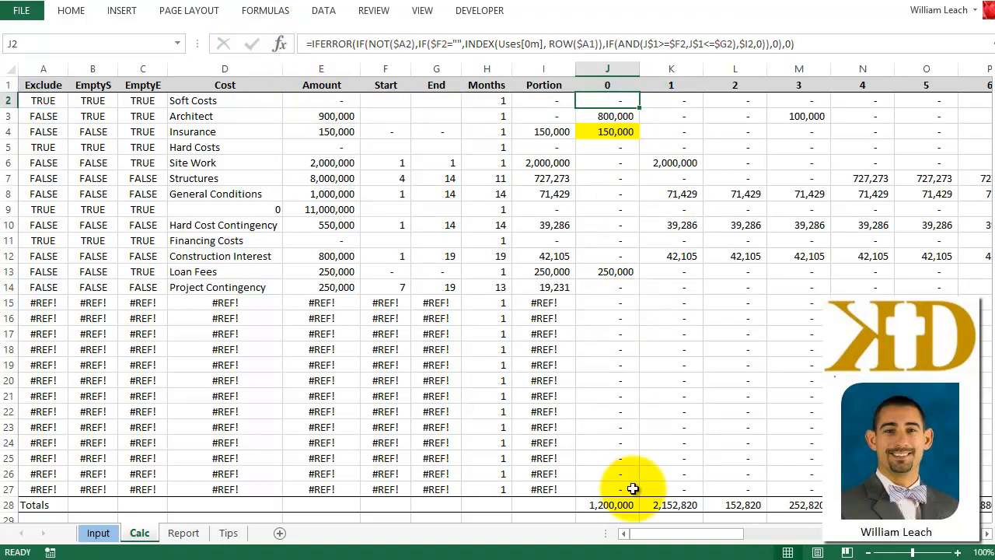
Fill the formula of cell J2 across the month columns and down through row 27 of the Calc sheet.
left_click(618, 130)
left_click(630, 104)
left_click_drag(638, 108, 964, 495)
left_click_drag(812, 533, 700, 535)
left_click(649, 397)
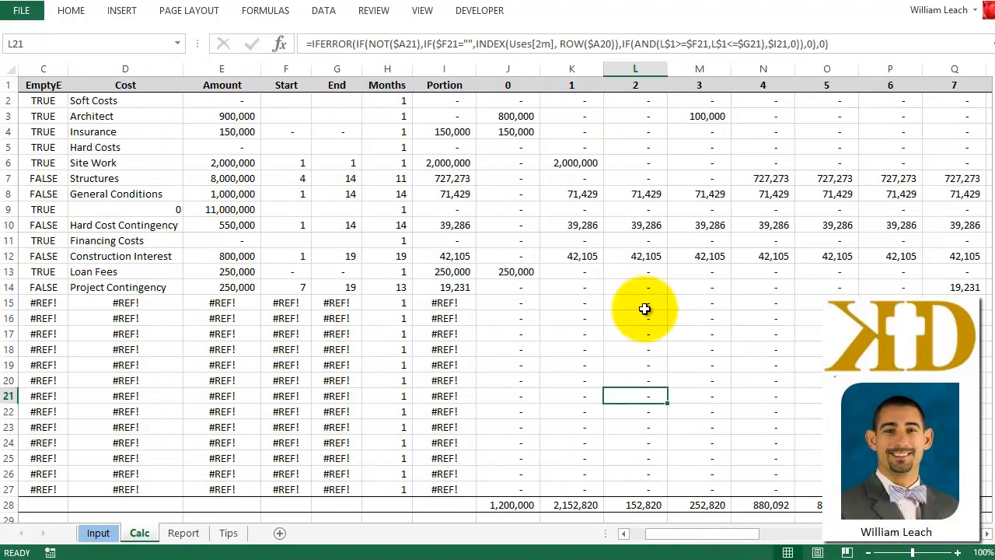
Examine the Architect row's specified amounts in months 0 and 3 and their formulas.
left_click(519, 101)
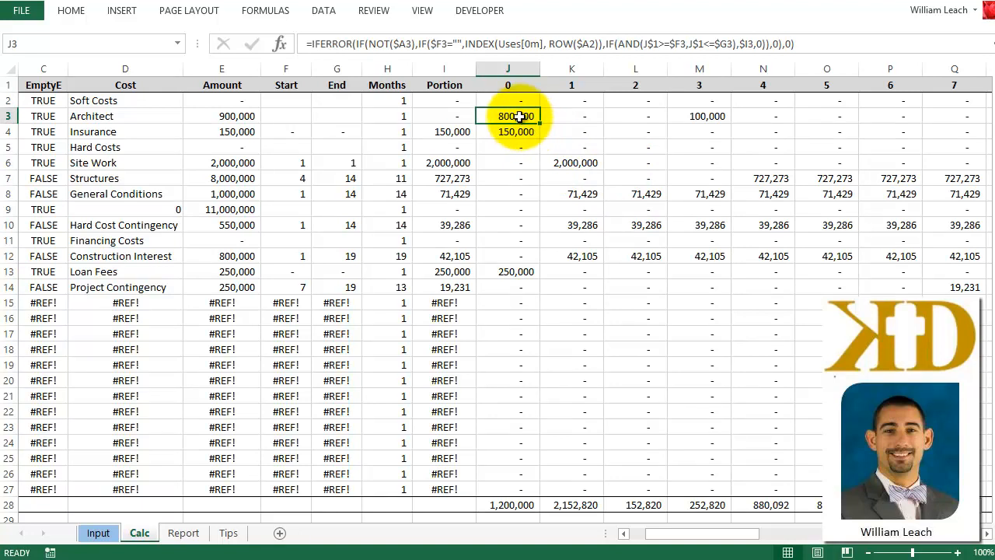
left_click(138, 115)
left_click(502, 115)
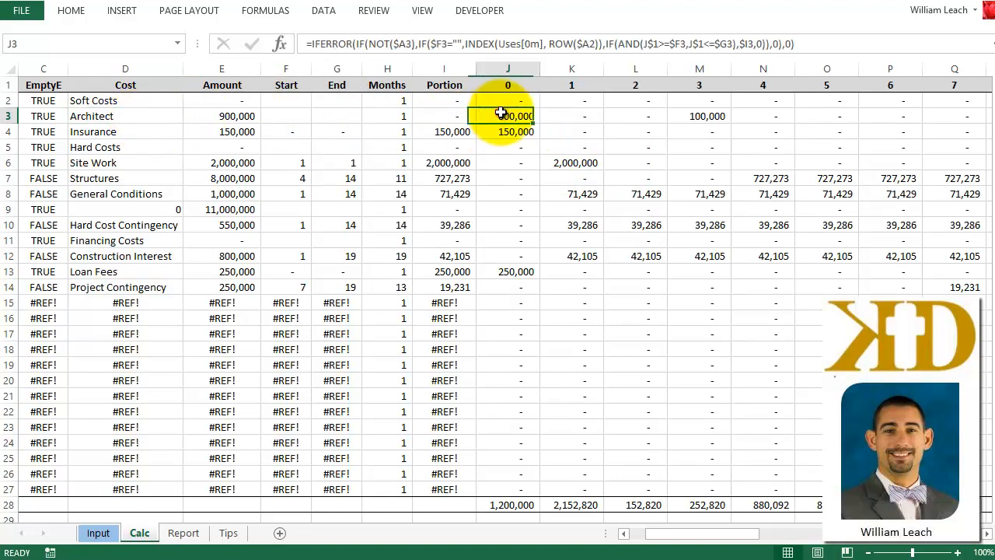
left_click(703, 116)
left_click(519, 116)
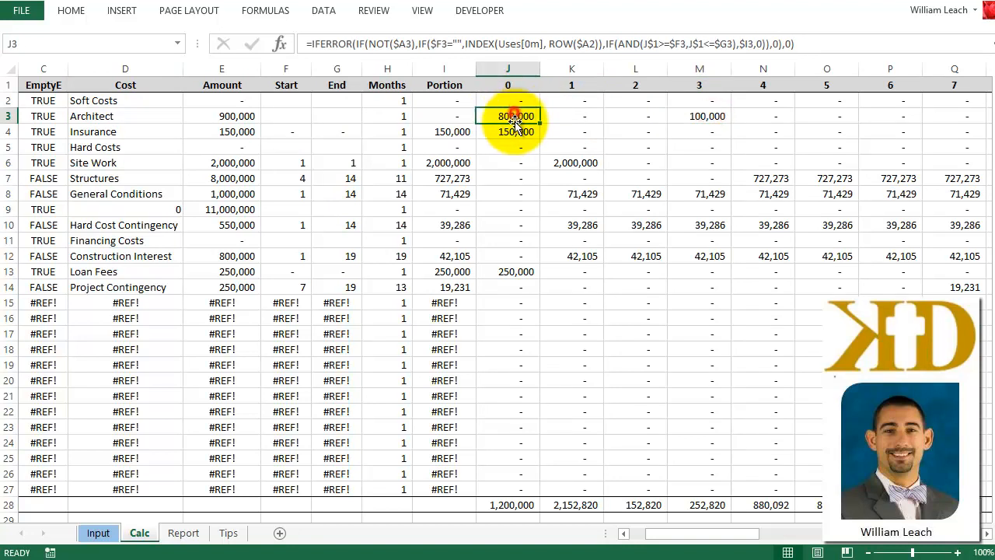
Examine the Structures row's amount, start and end months and its portions in months 4 to 14, and open the Report sheet.
left_click(226, 162)
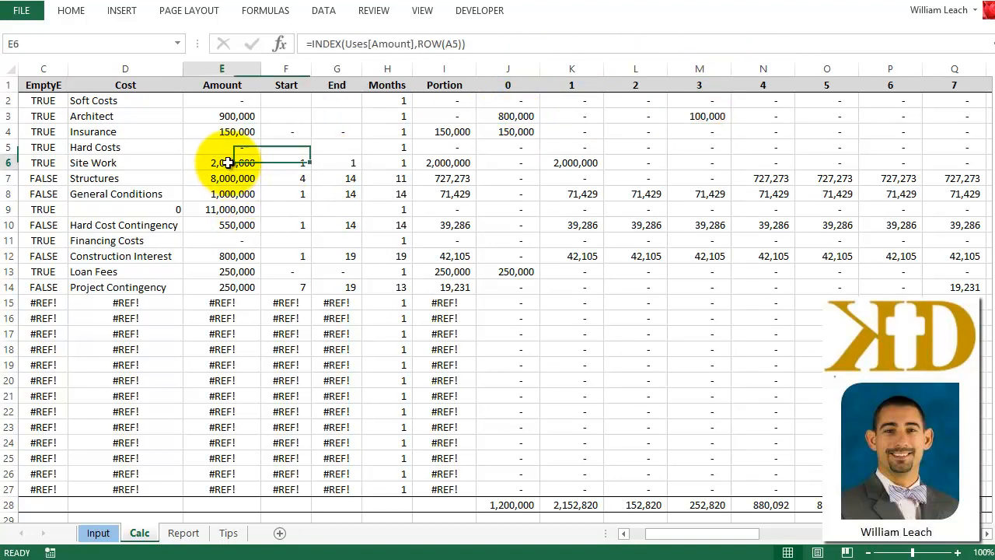
left_click(239, 178)
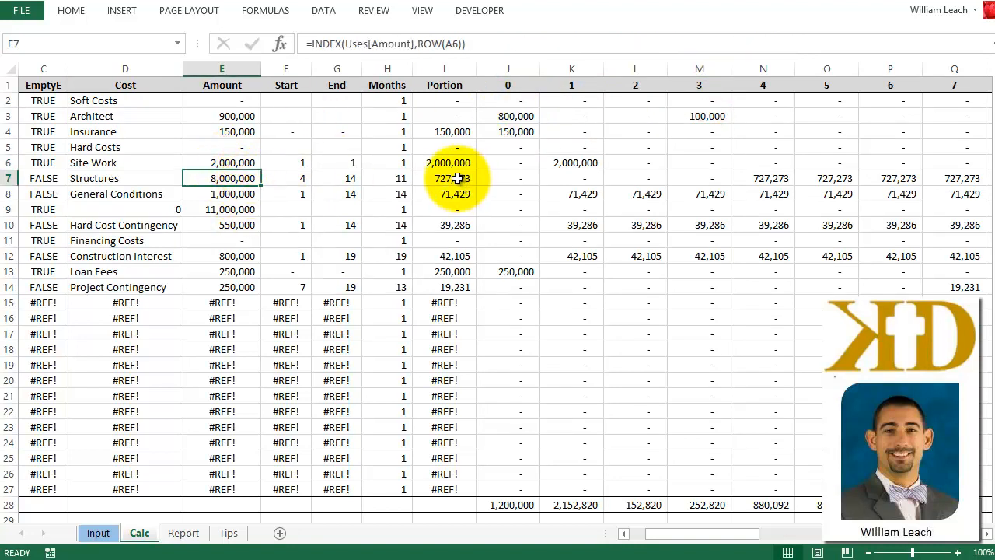
left_click(395, 178)
left_click_drag(302, 180, 353, 180)
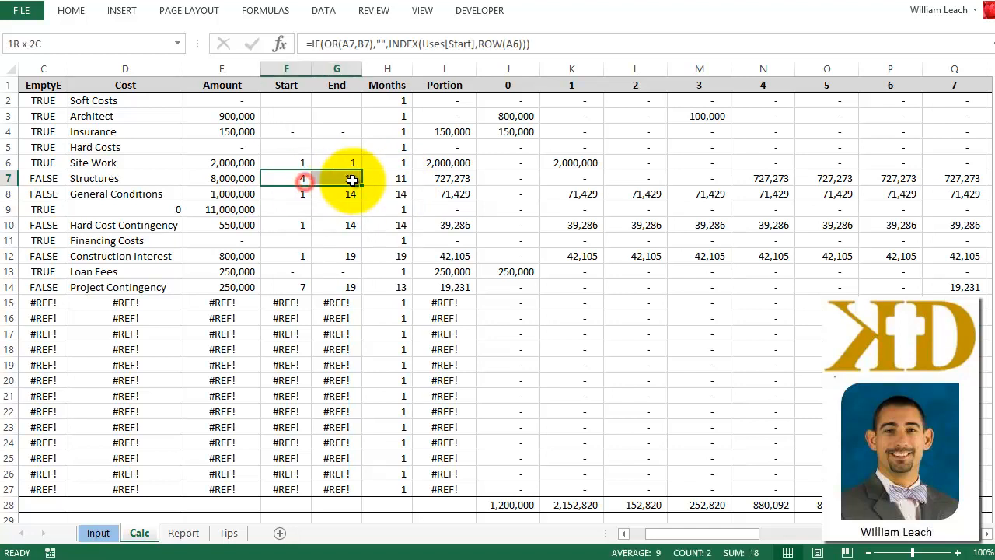
left_click_drag(758, 178, 829, 179)
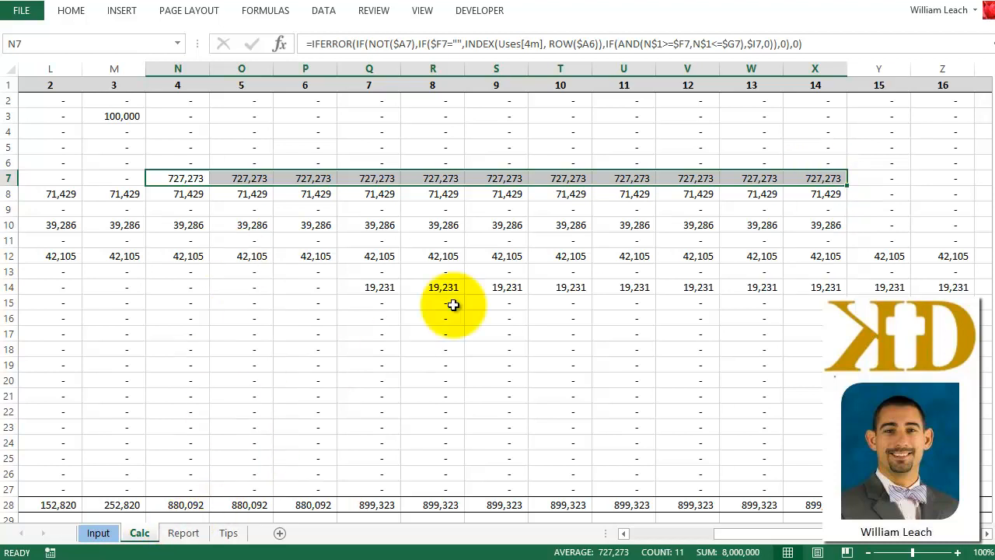
left_click(184, 533)
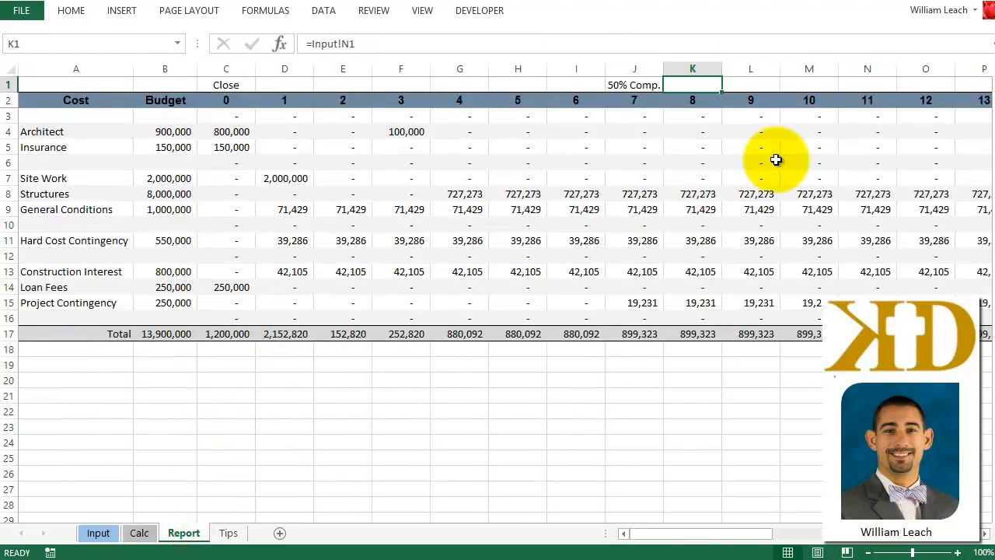